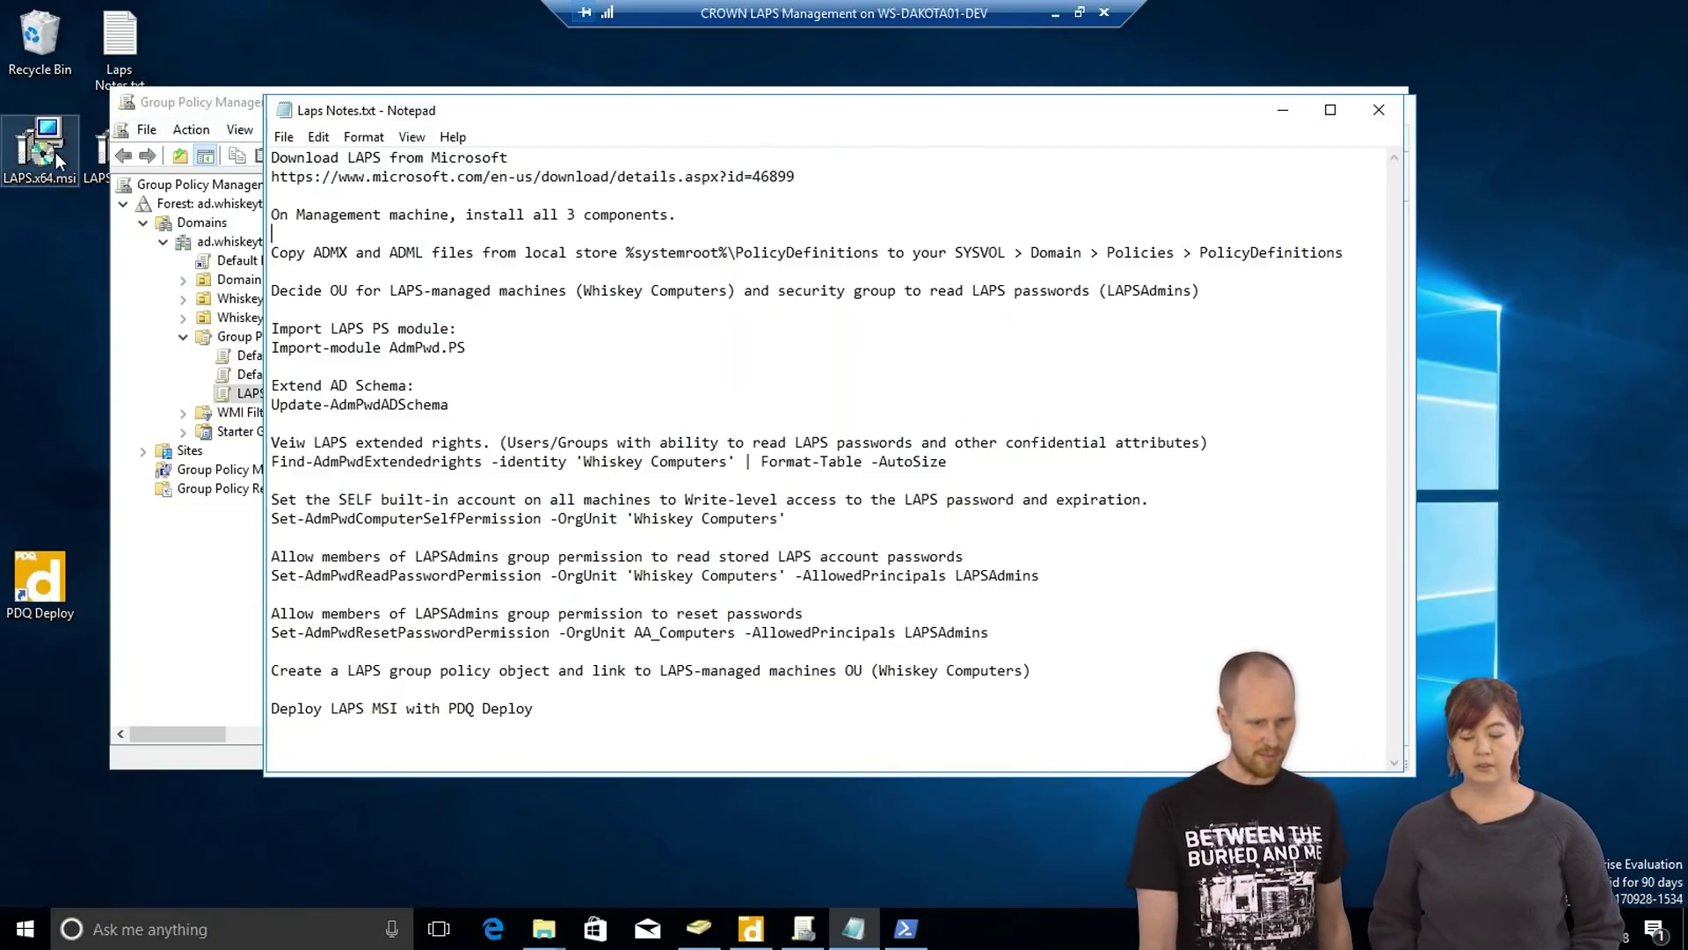
Step: Line up LAPS.x86.msi below LAPS.x64.msi on the desktop
{"action": "left_click", "coordinate": [93, 158]}
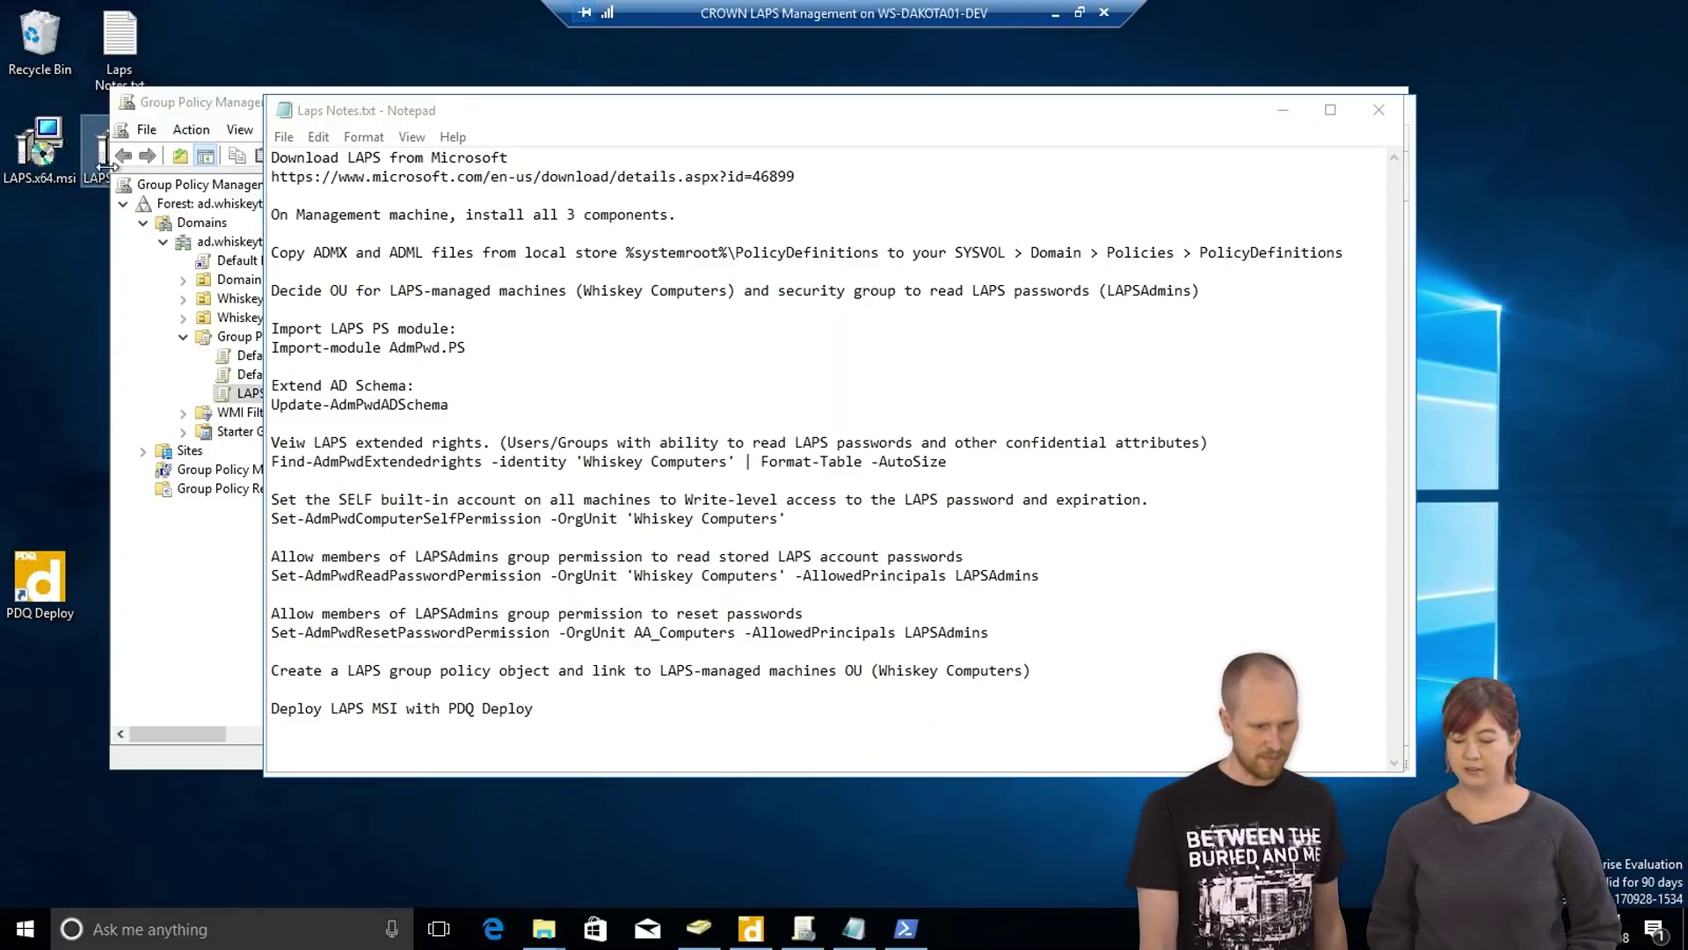
{"action": "left_click_drag", "start_coordinate": [76, 186], "coordinate": [67, 180]}
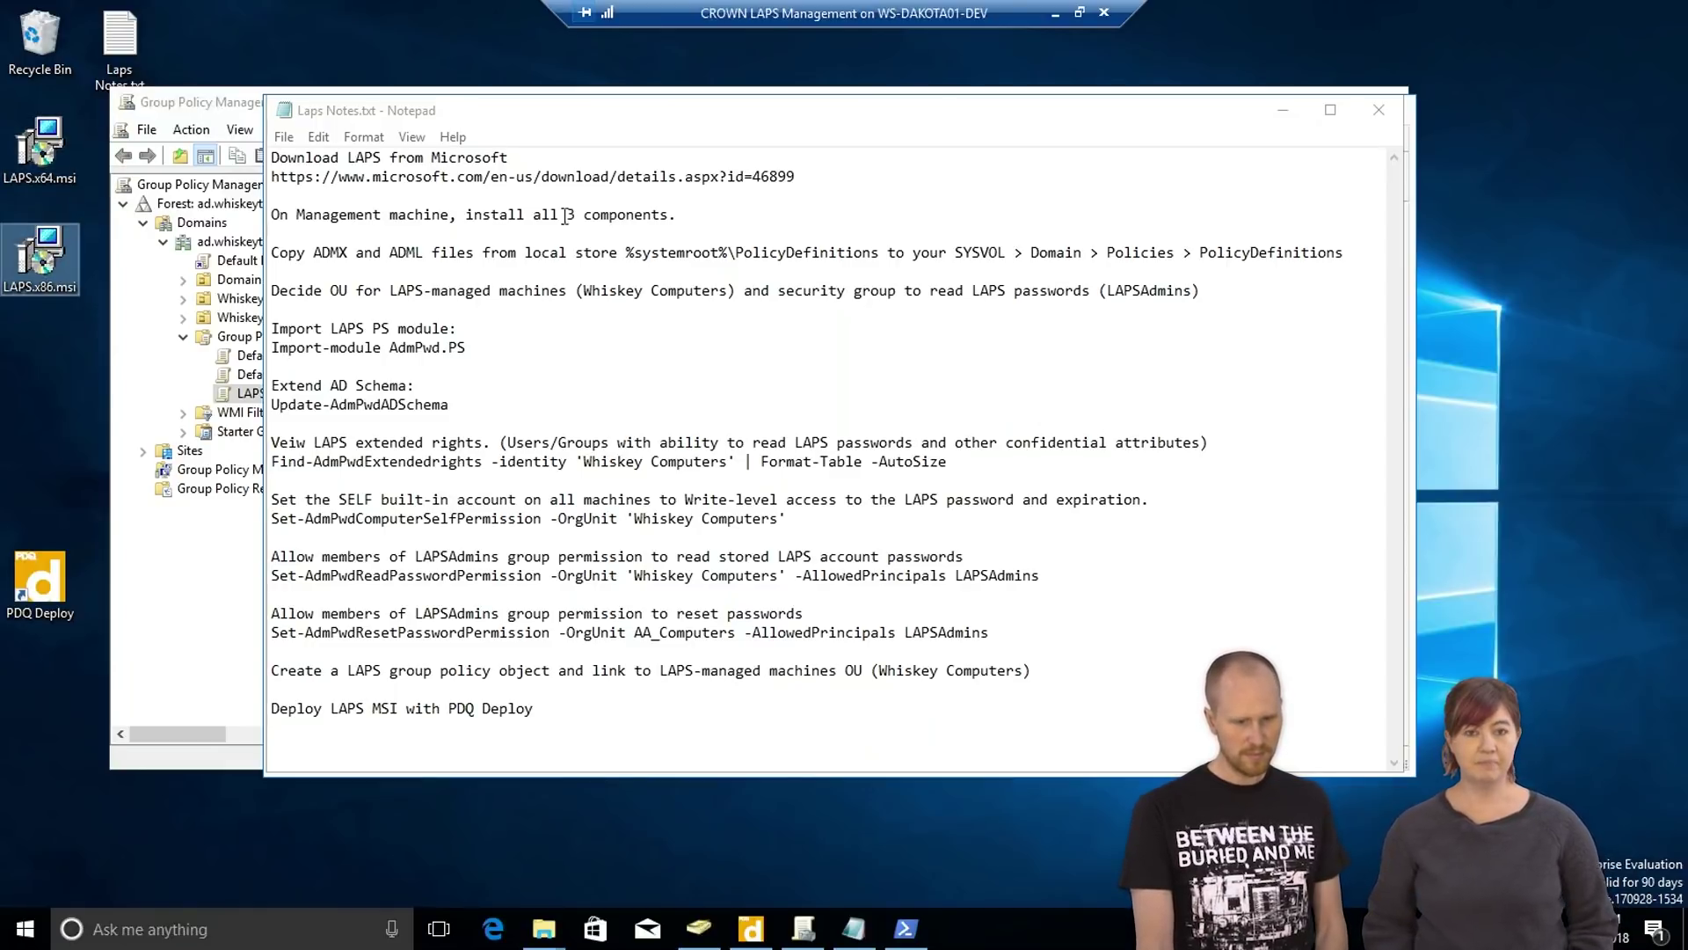
{"action": "left_click", "coordinate": [81, 206]}
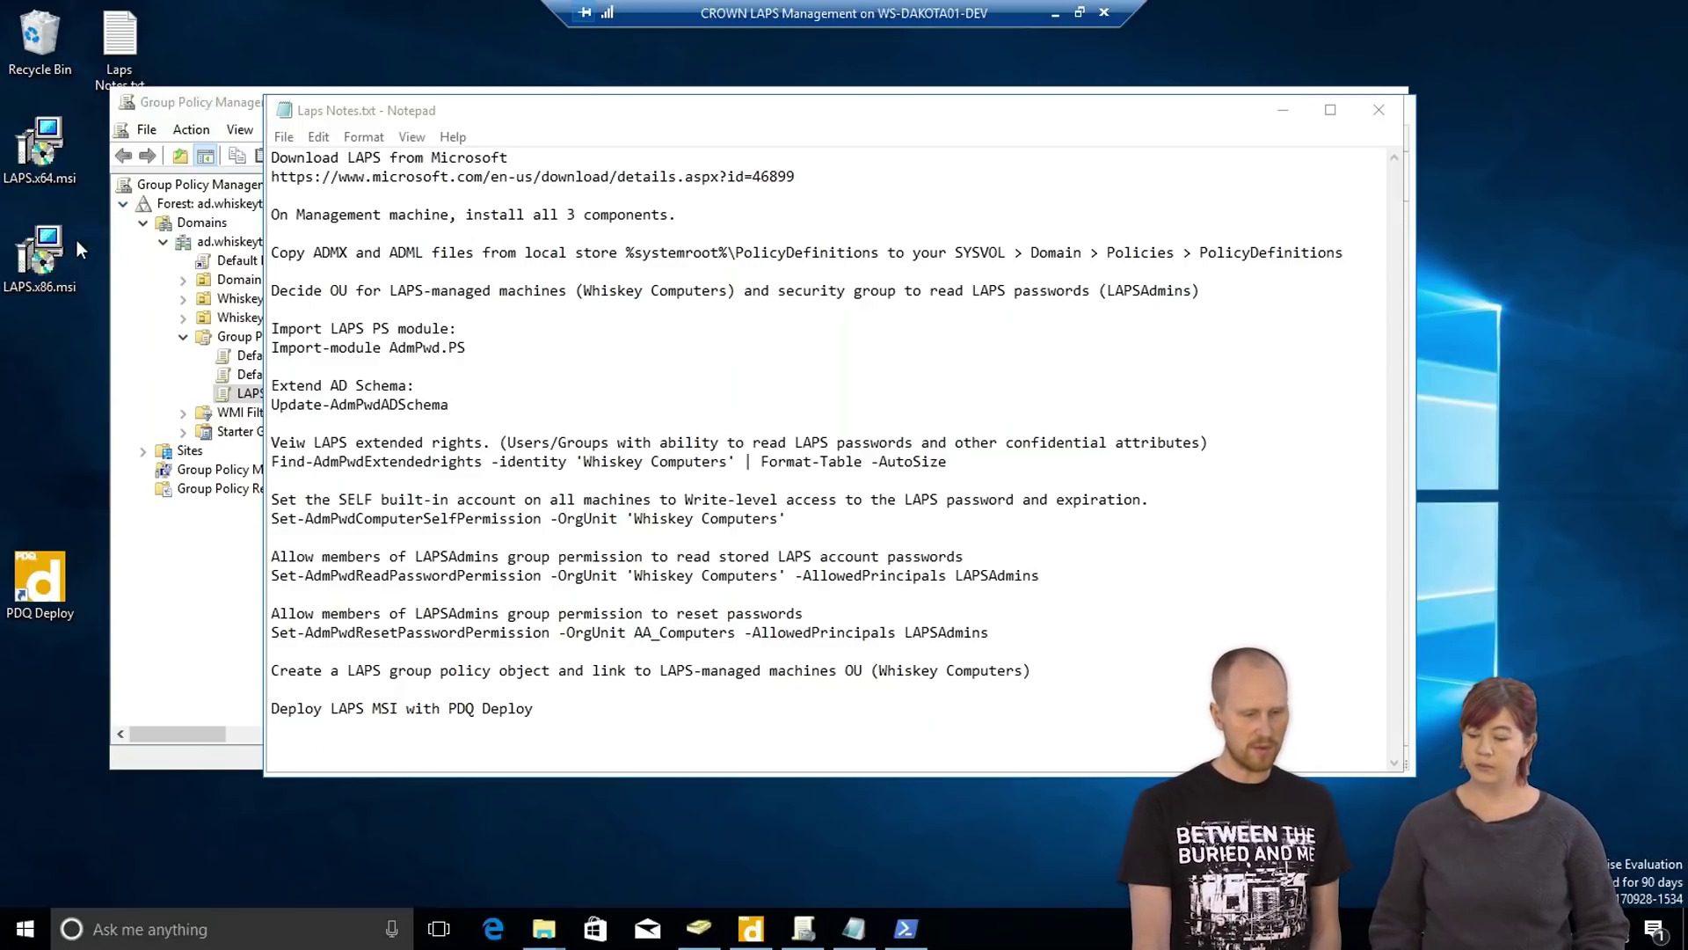
Step: Minimize Group Policy Management and select the LAPS.x64.msi installer
{"action": "left_click", "coordinate": [103, 198]}
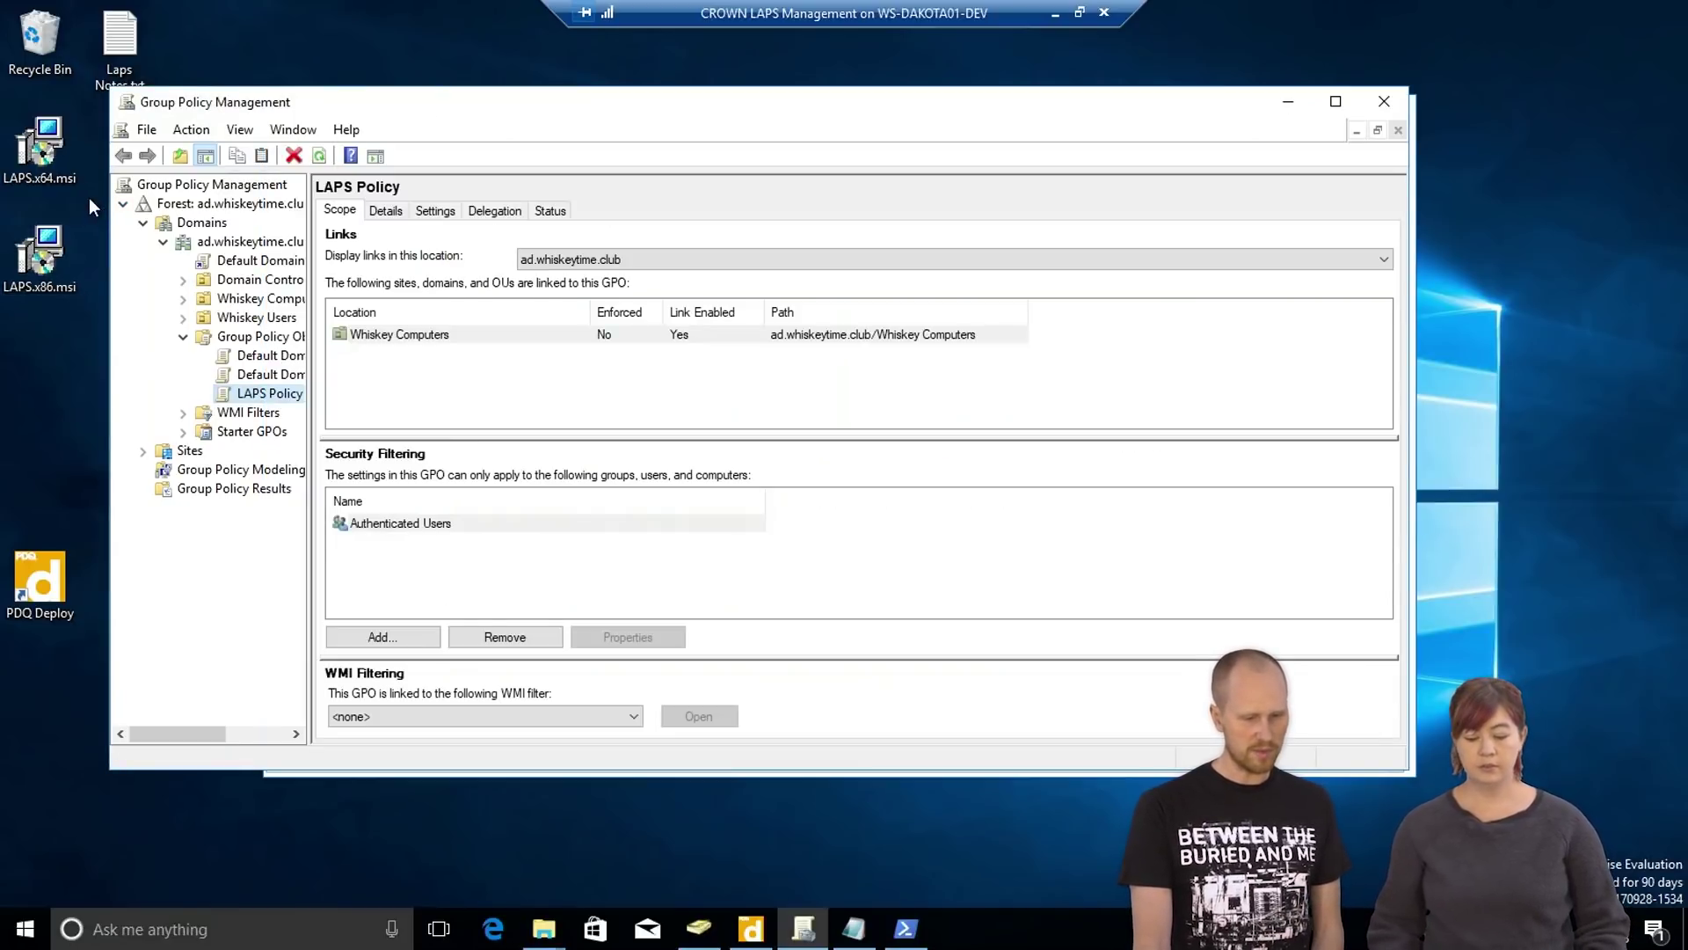
{"action": "left_click", "coordinate": [1284, 101]}
{"action": "left_click", "coordinate": [40, 147]}
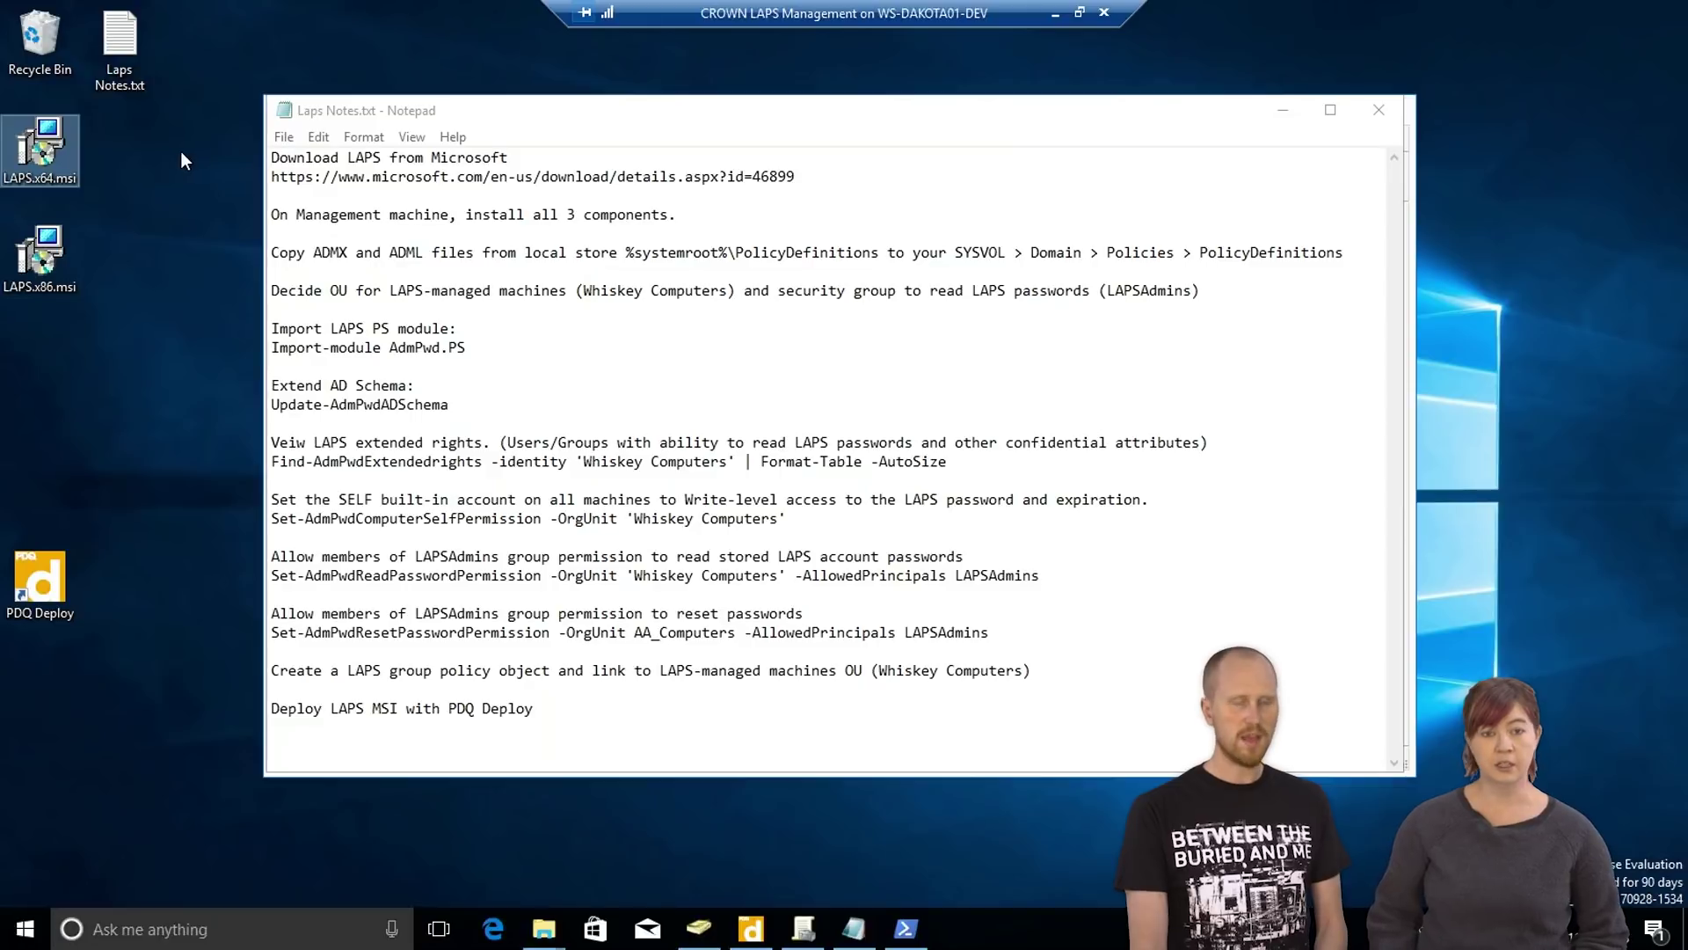
Step: Launch LAPS.x64.msi, accept the license terms and reach the feature selection page
{"action": "double_click", "coordinate": [36, 155]}
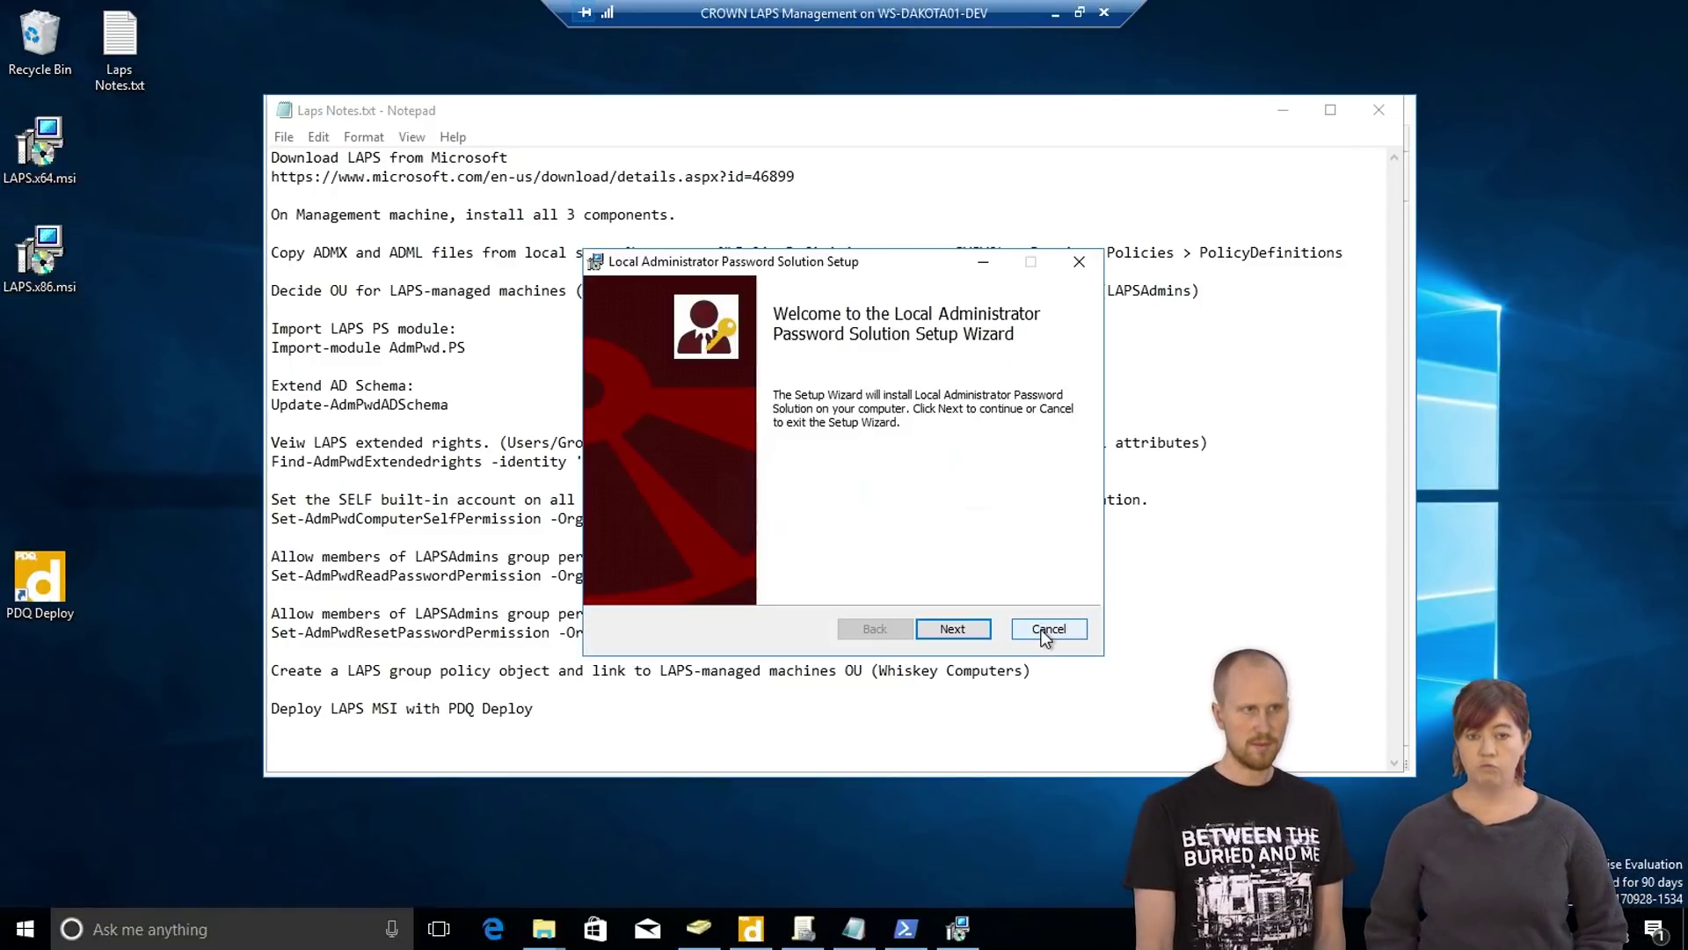
{"action": "left_click", "coordinate": [954, 628]}
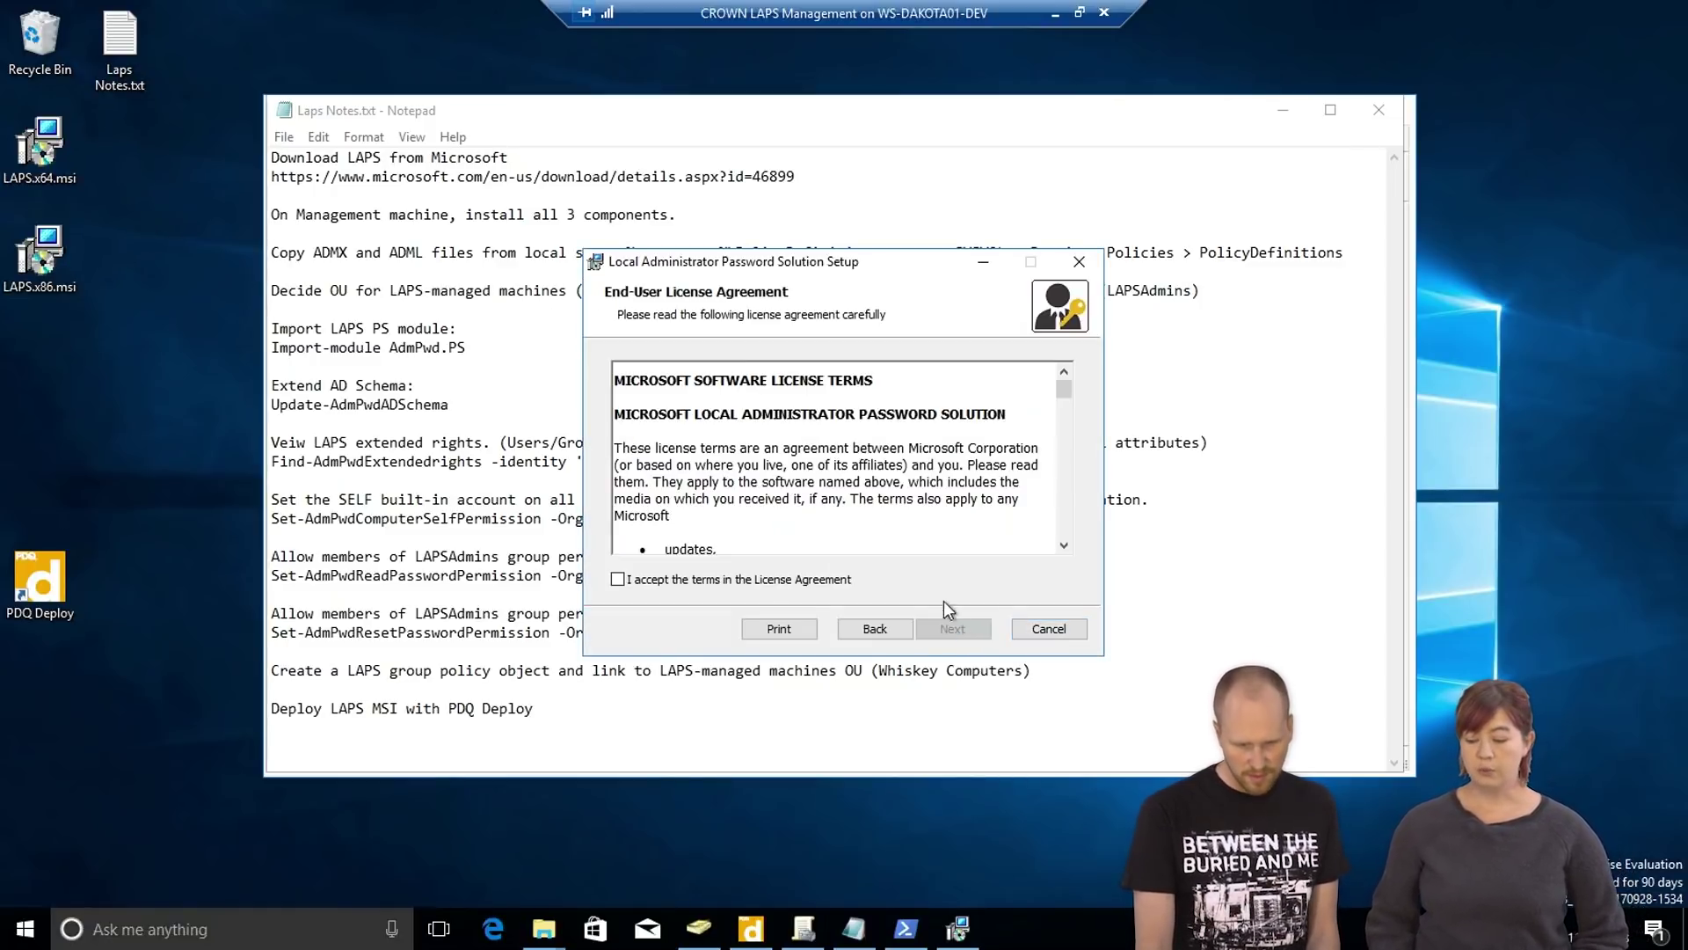
{"action": "left_click", "coordinate": [719, 578]}
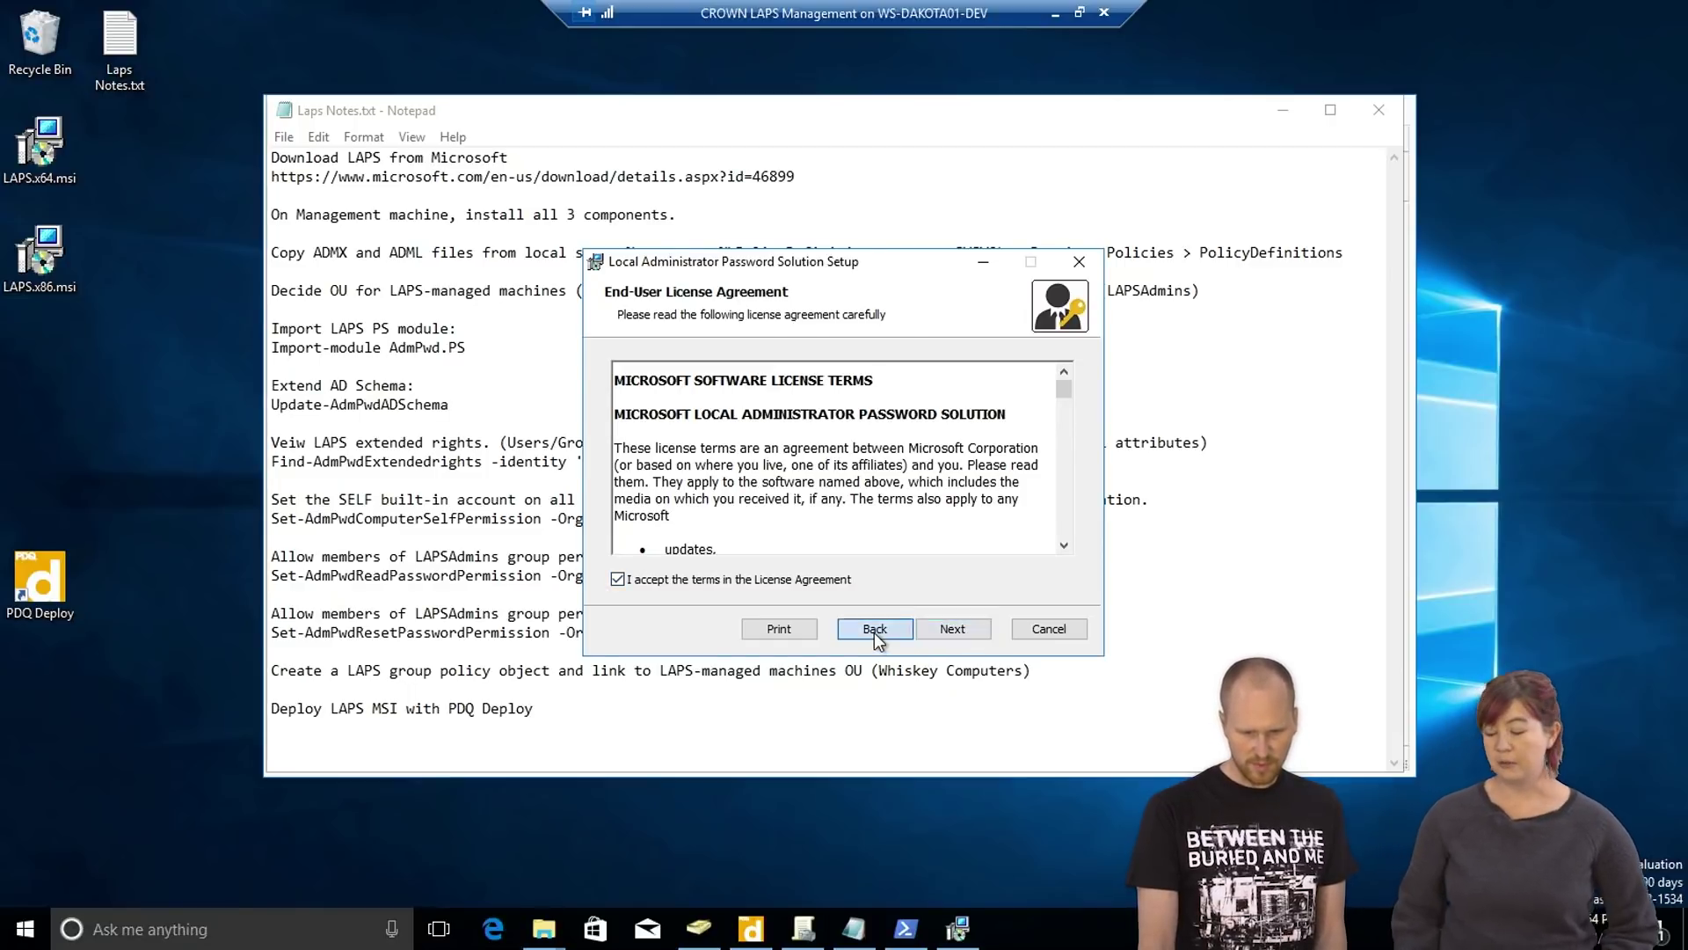
{"action": "left_click", "coordinate": [874, 632]}
{"action": "left_click", "coordinate": [927, 629]}
{"action": "left_click", "coordinate": [945, 628]}
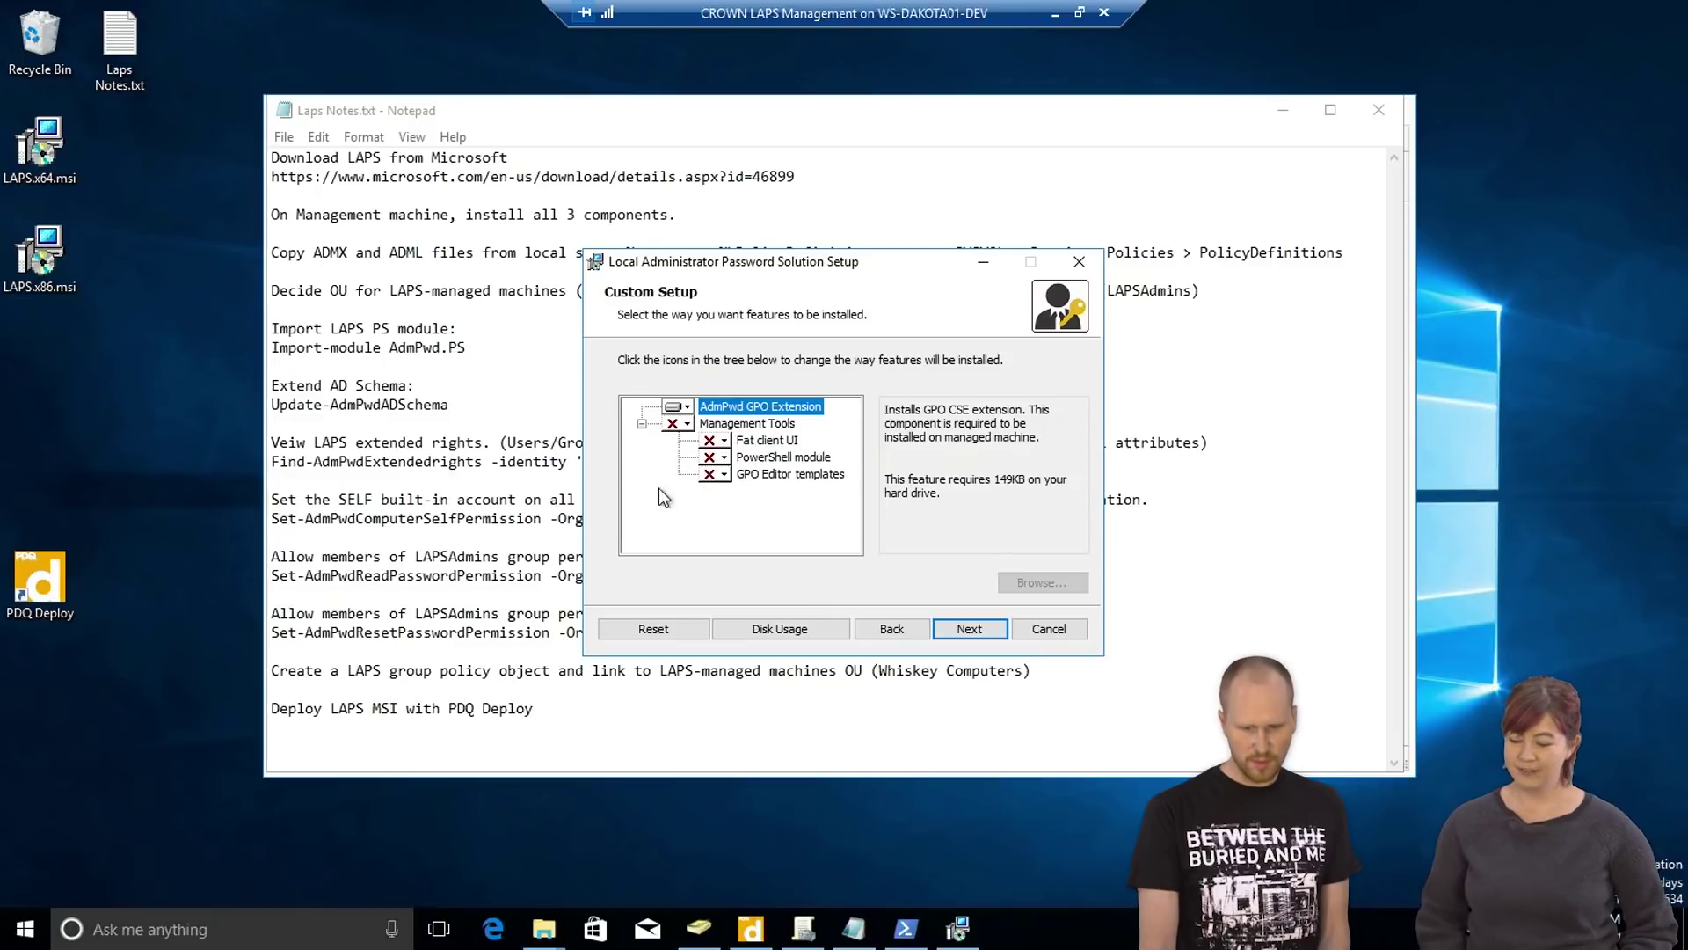
Step: Set Management Tools to 'Entire feature will be installed on local hard drive'
{"action": "left_click", "coordinate": [756, 446]}
{"action": "left_click", "coordinate": [717, 444]}
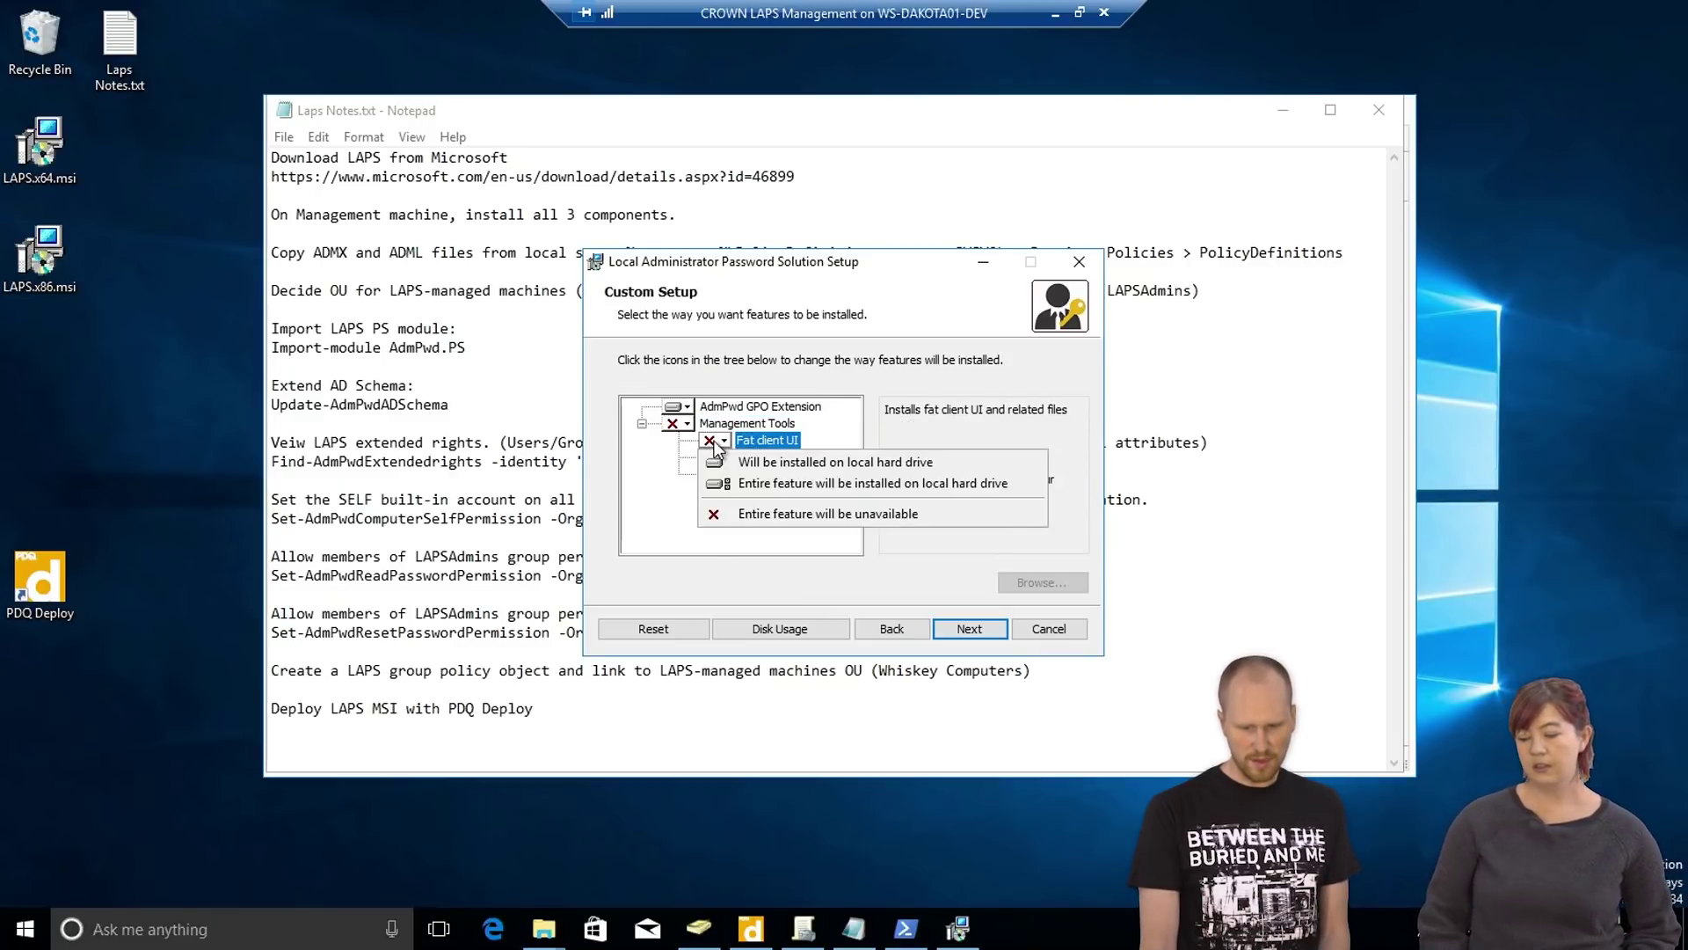
{"action": "left_click", "coordinate": [717, 445]}
{"action": "left_click", "coordinate": [794, 459]}
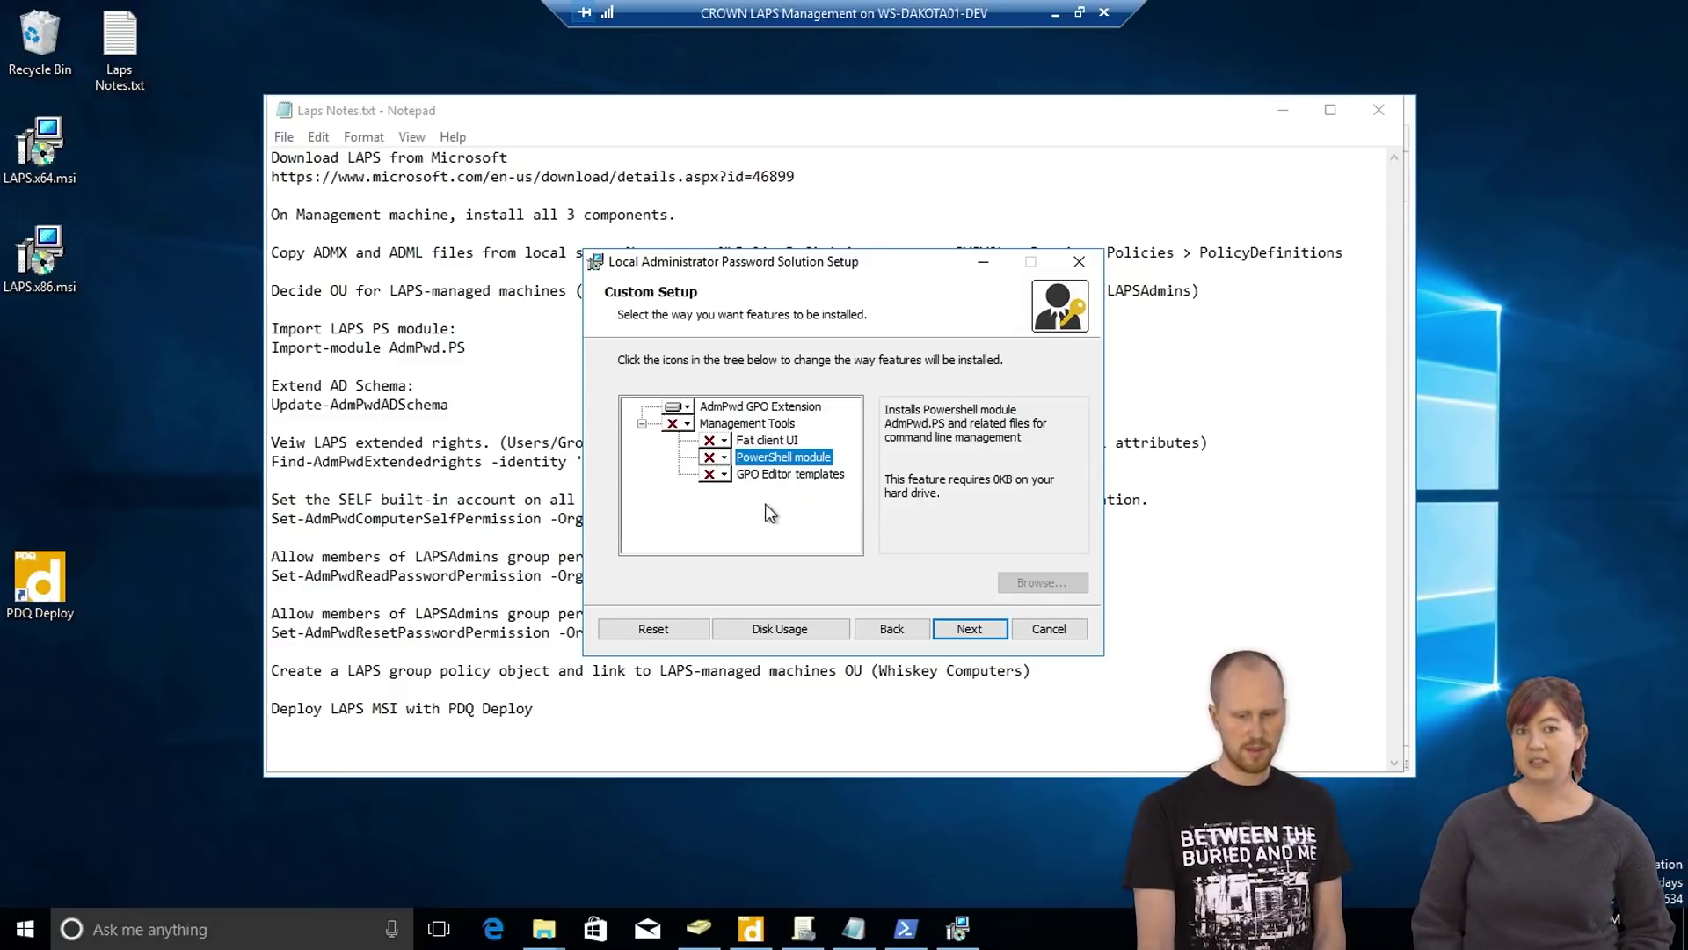
{"action": "left_click", "coordinate": [796, 475]}
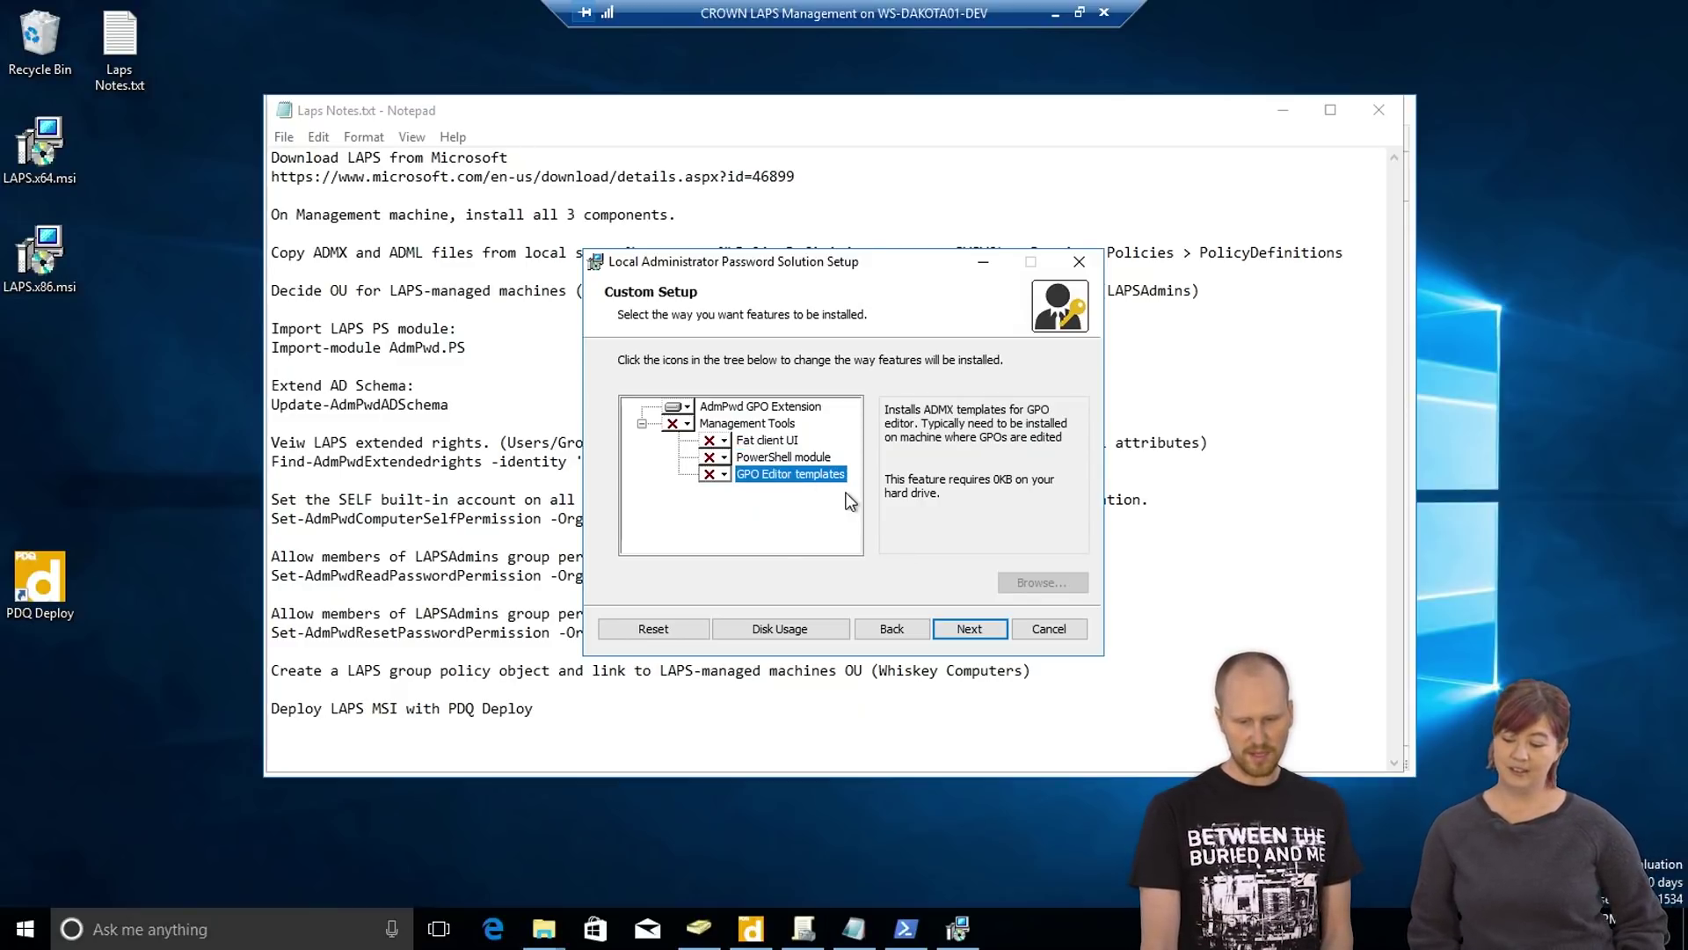
{"action": "left_click", "coordinate": [681, 424]}
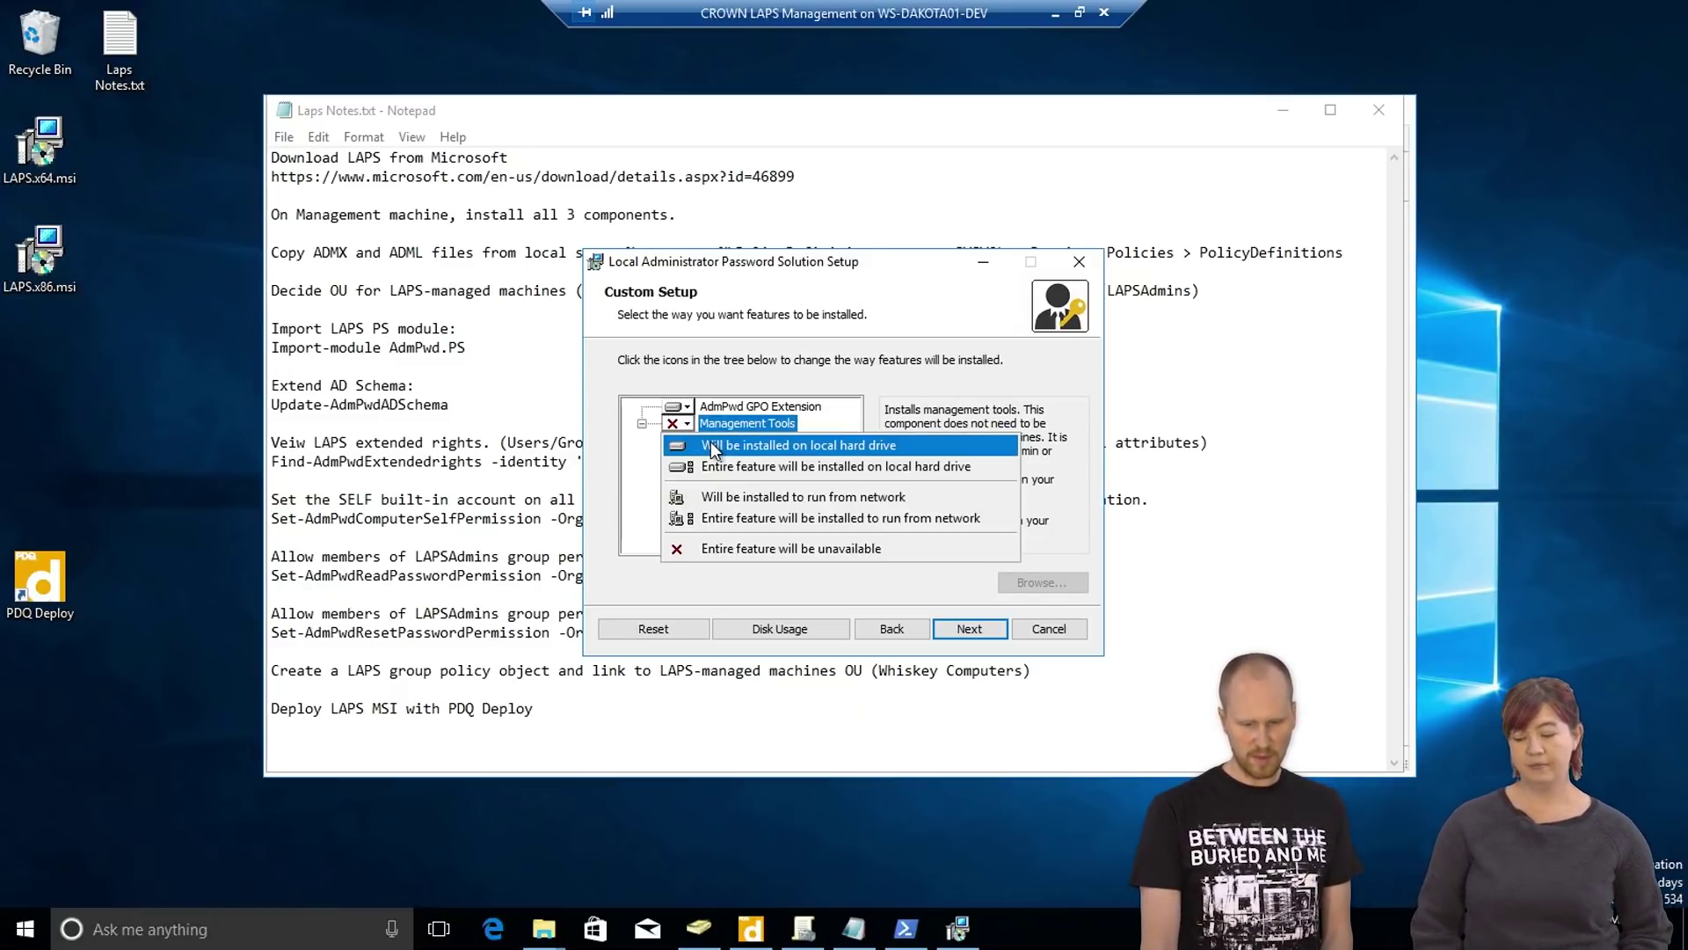
{"action": "left_click", "coordinate": [711, 442]}
{"action": "left_click", "coordinate": [687, 423]}
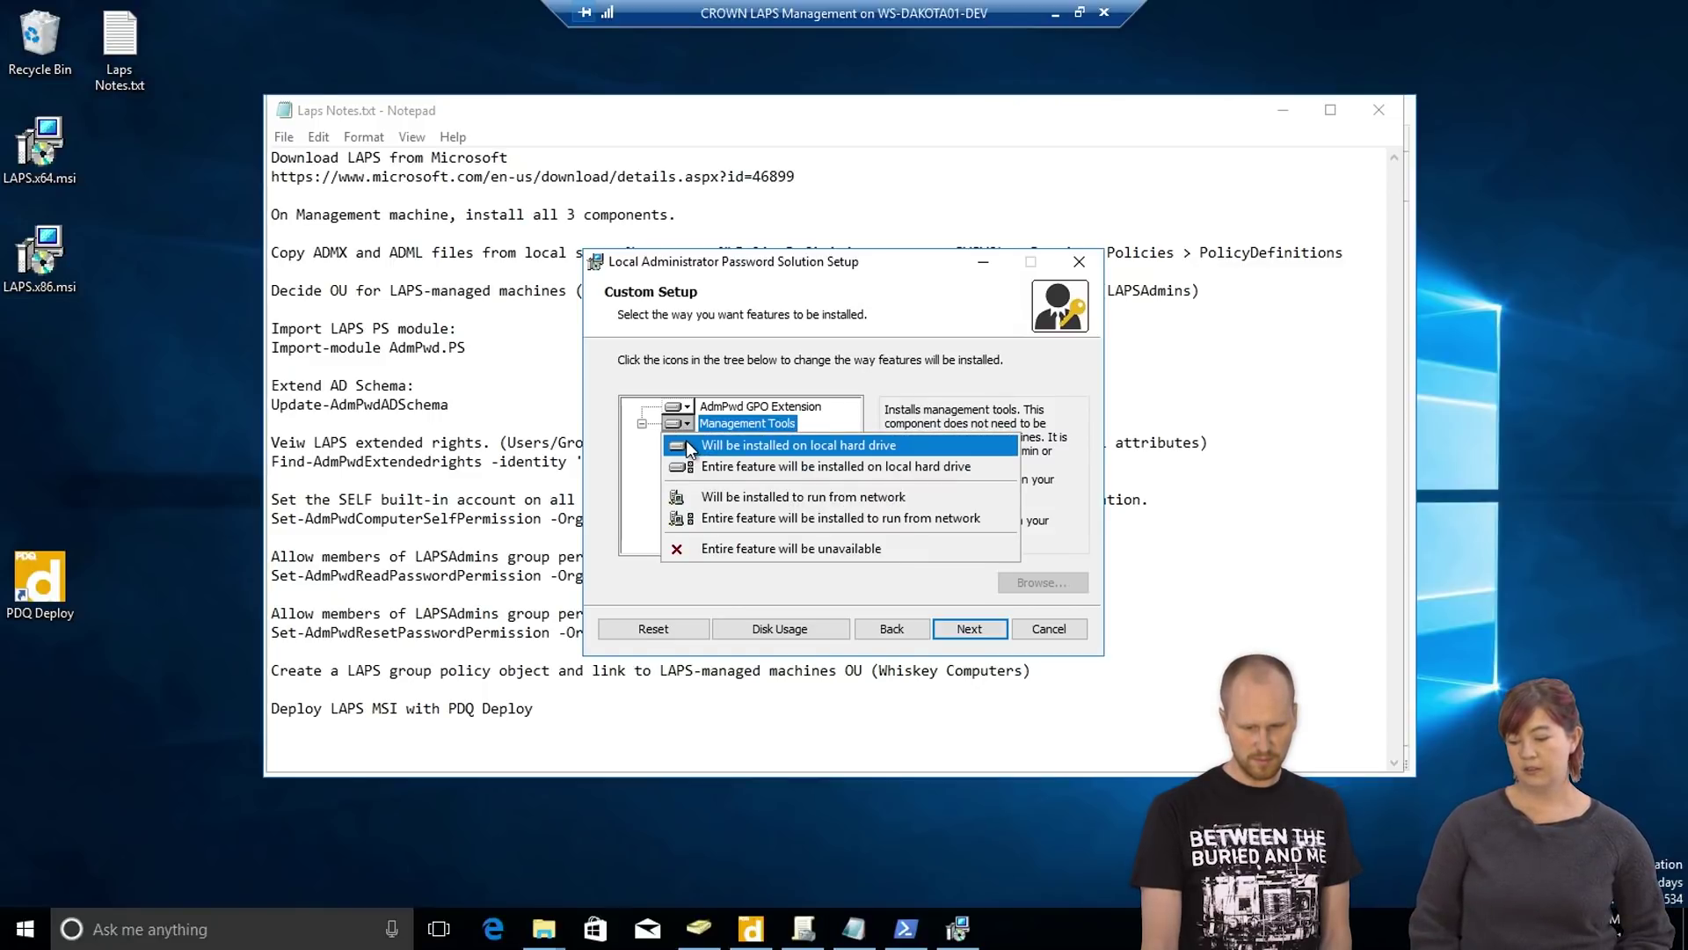
{"action": "left_click", "coordinate": [757, 466]}
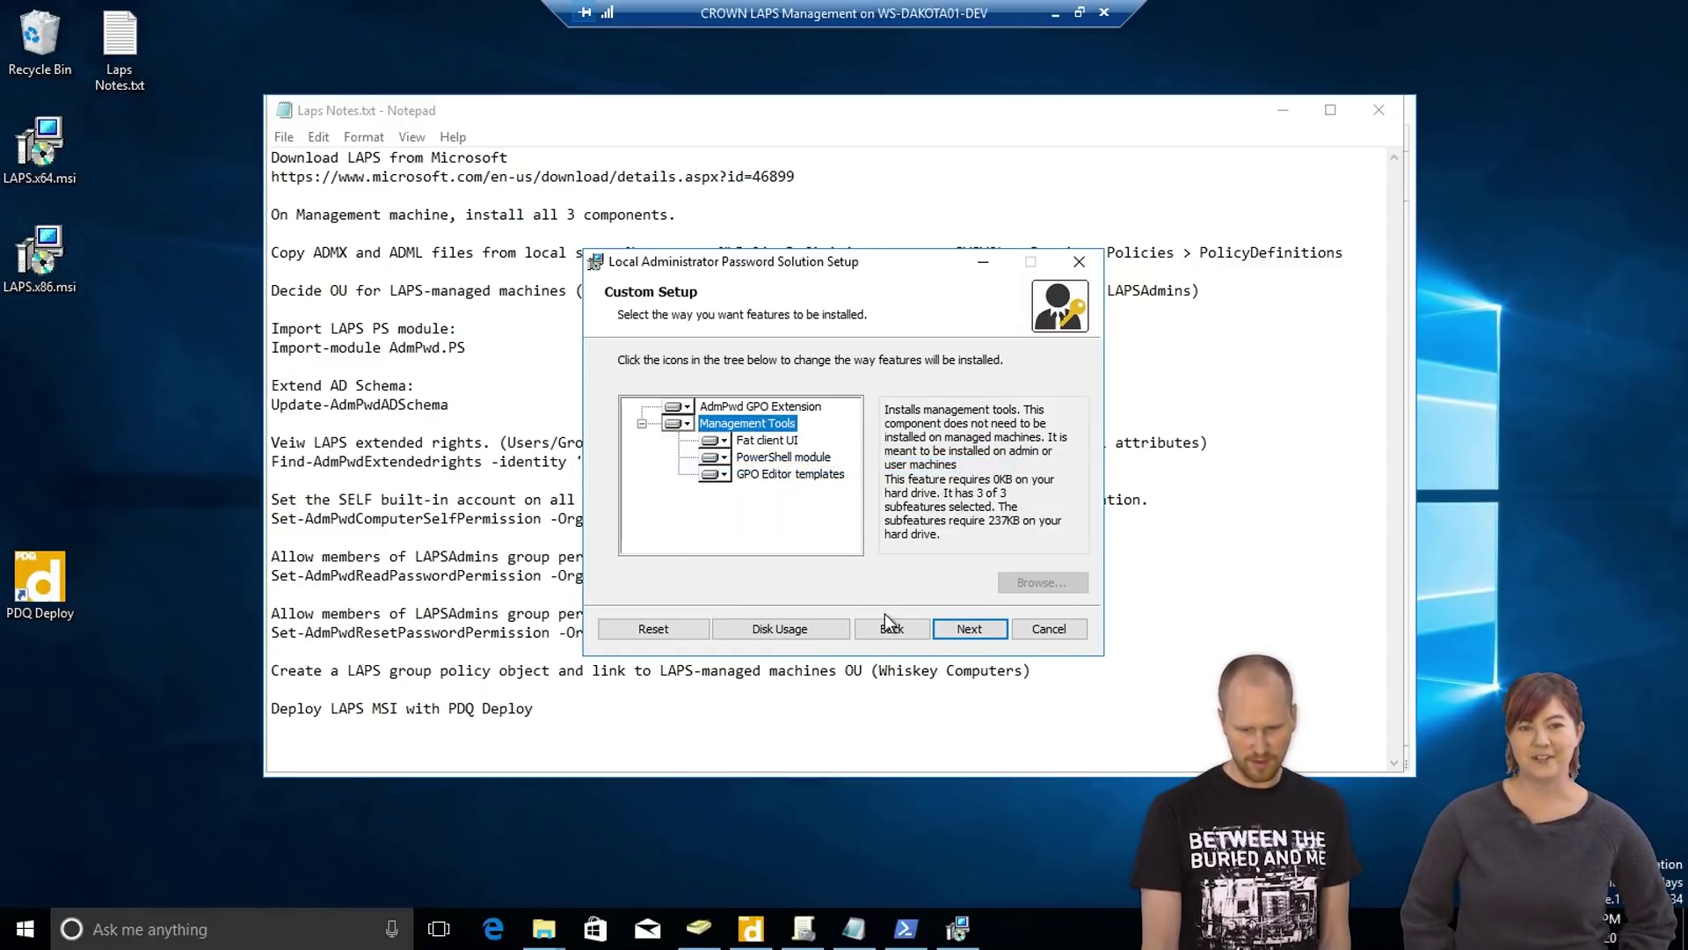
Step: Install LAPS and close the finished setup wizard
{"action": "left_click", "coordinate": [960, 628]}
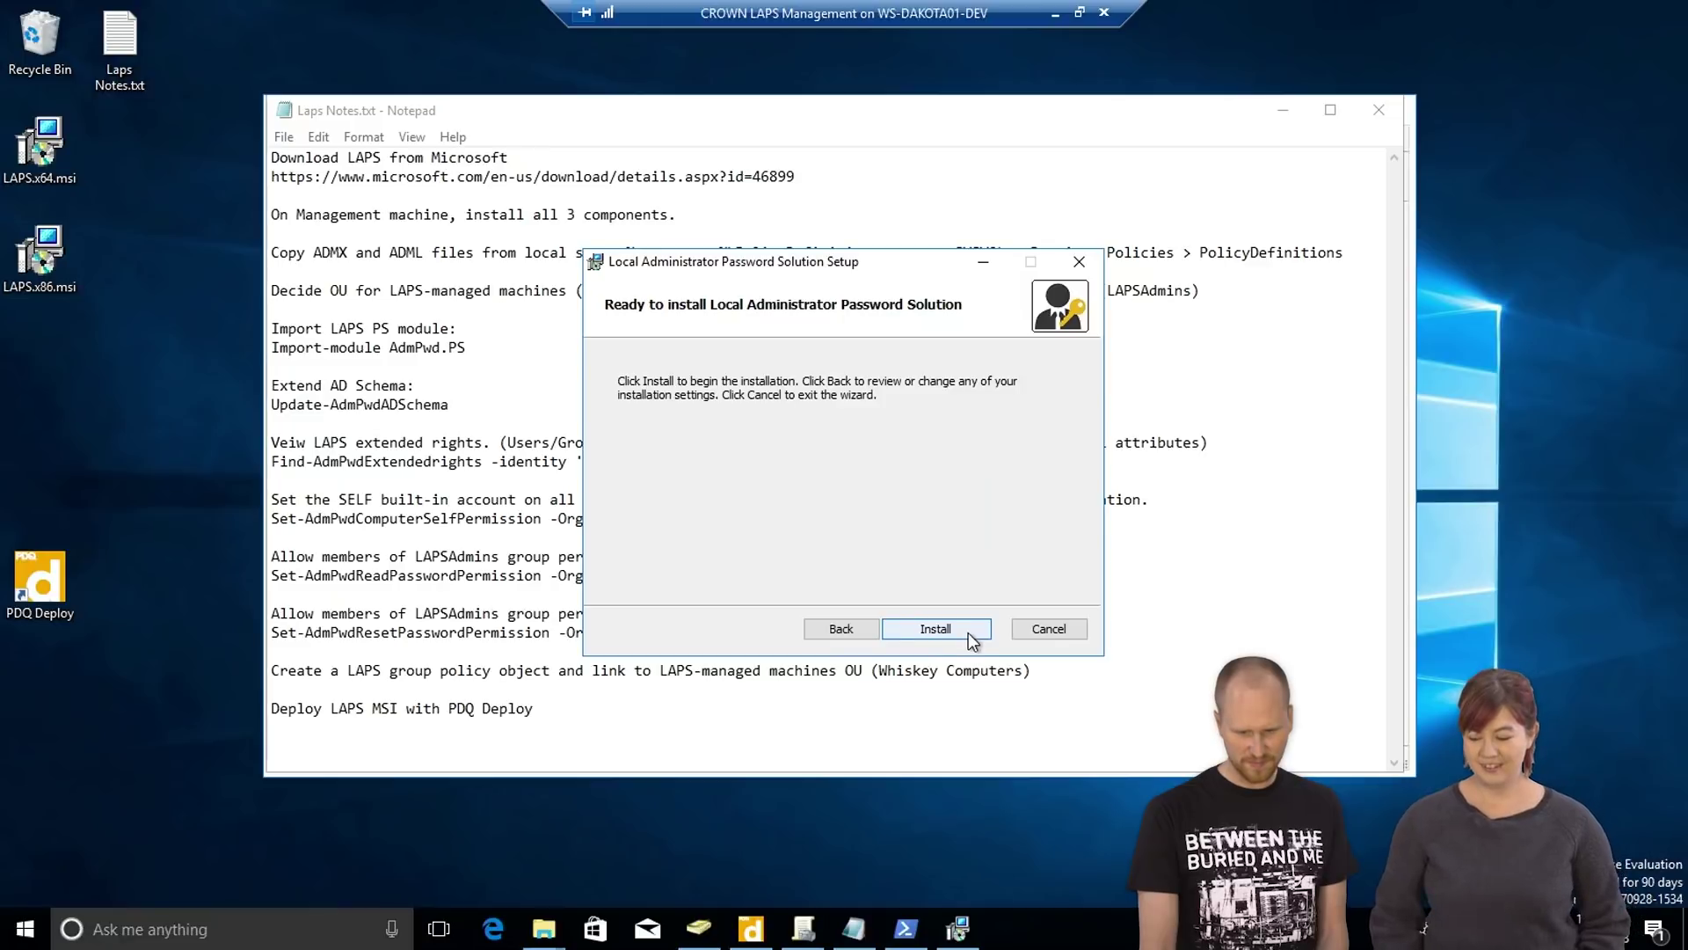
{"action": "left_click", "coordinate": [968, 631]}
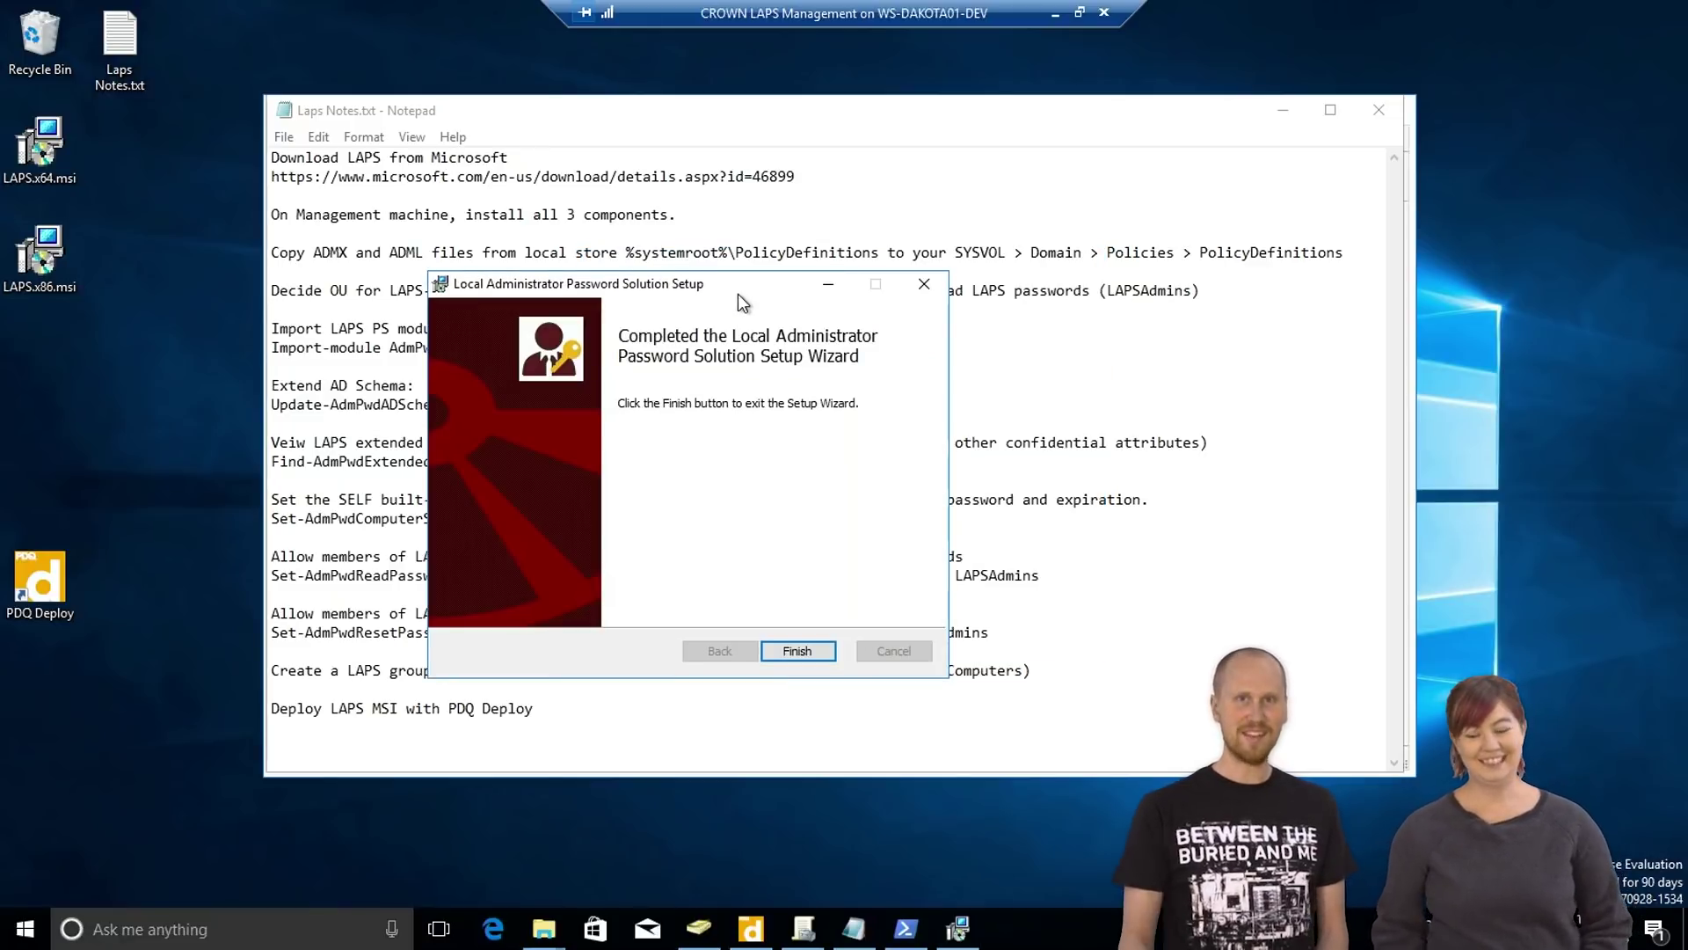
{"action": "left_click", "coordinate": [800, 651]}
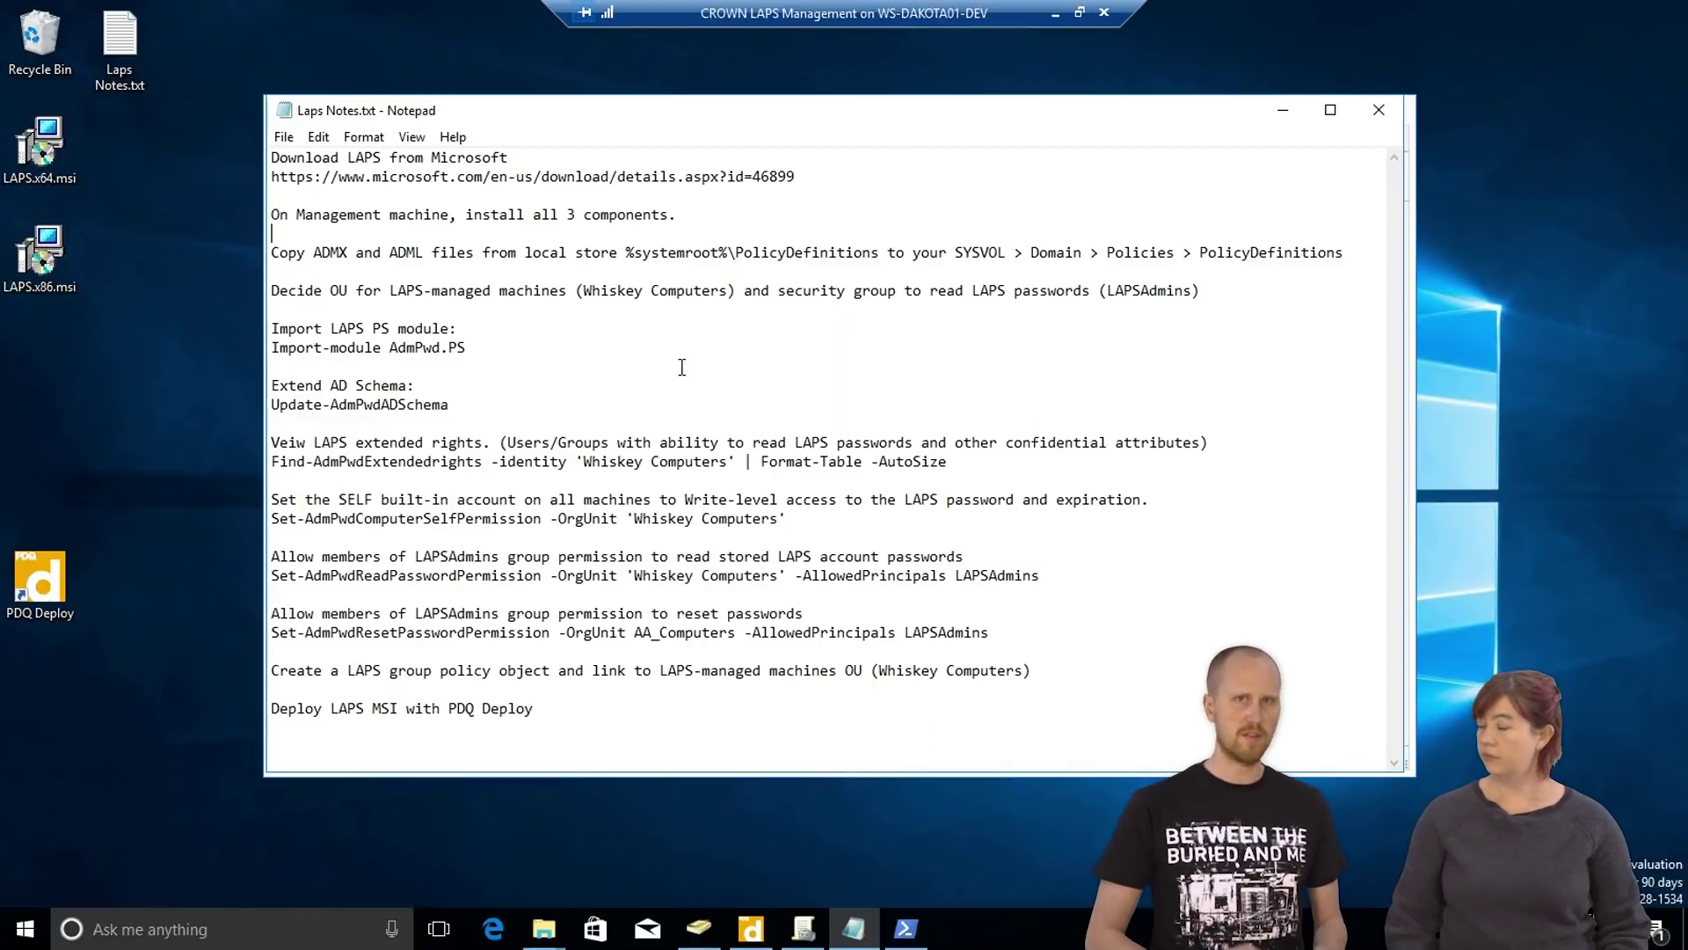
{"action": "left_click", "coordinate": [545, 928]}
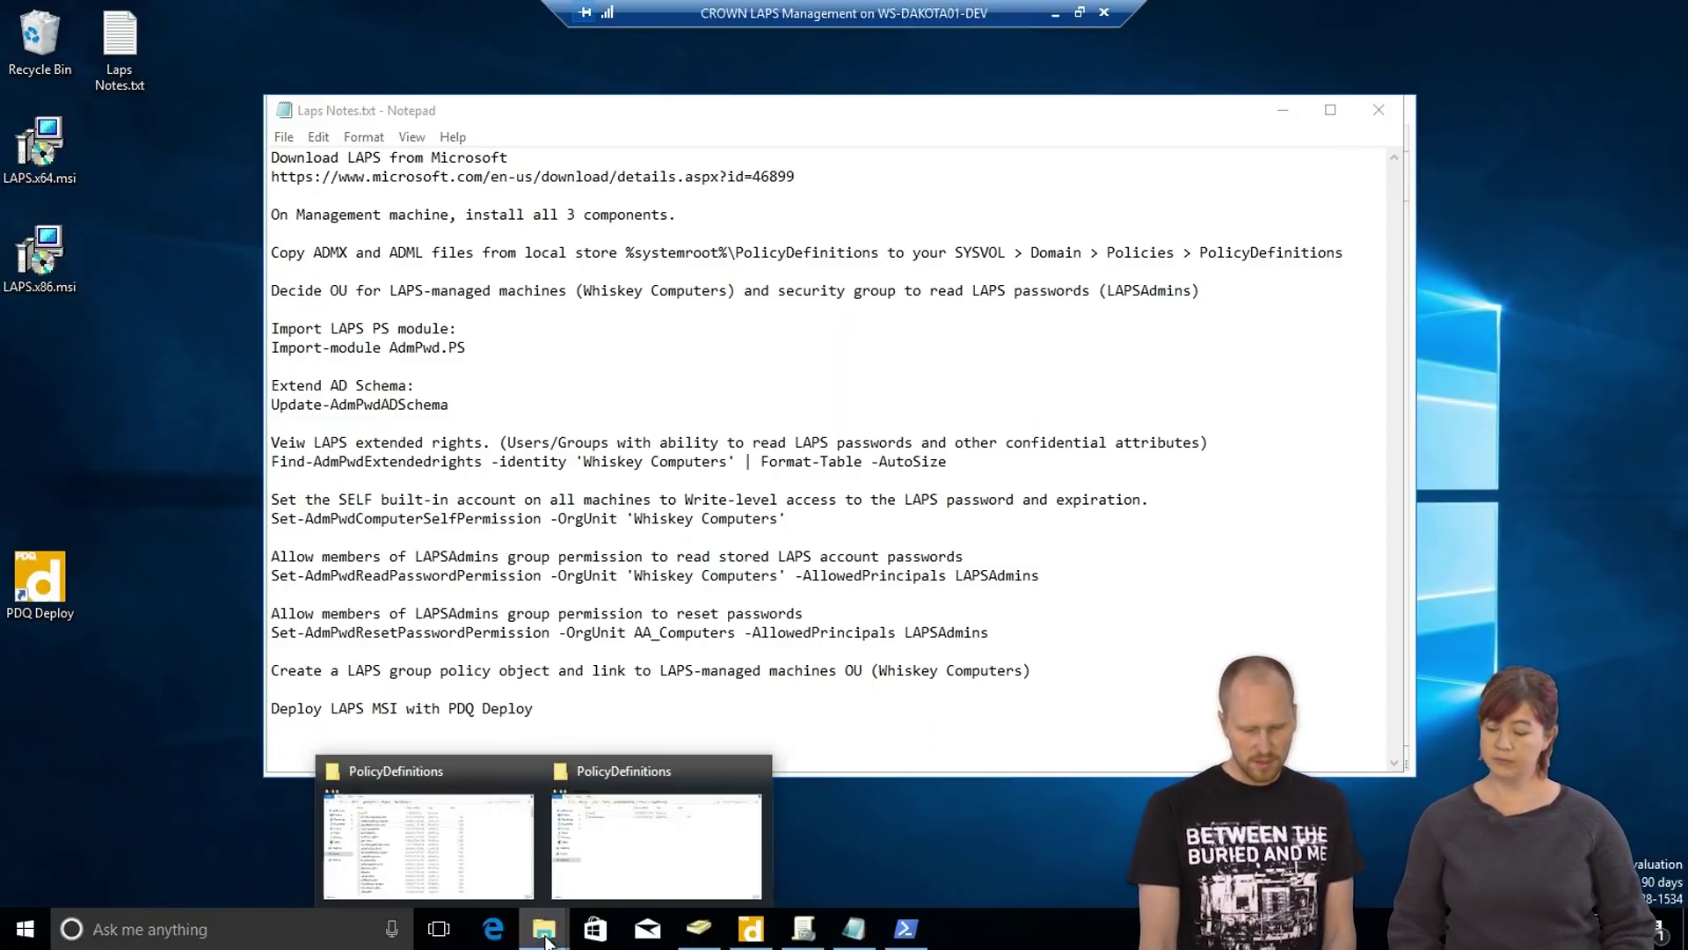
{"action": "left_click", "coordinate": [433, 823]}
{"action": "left_click_drag", "start_coordinate": [704, 122], "coordinate": [798, 244]}
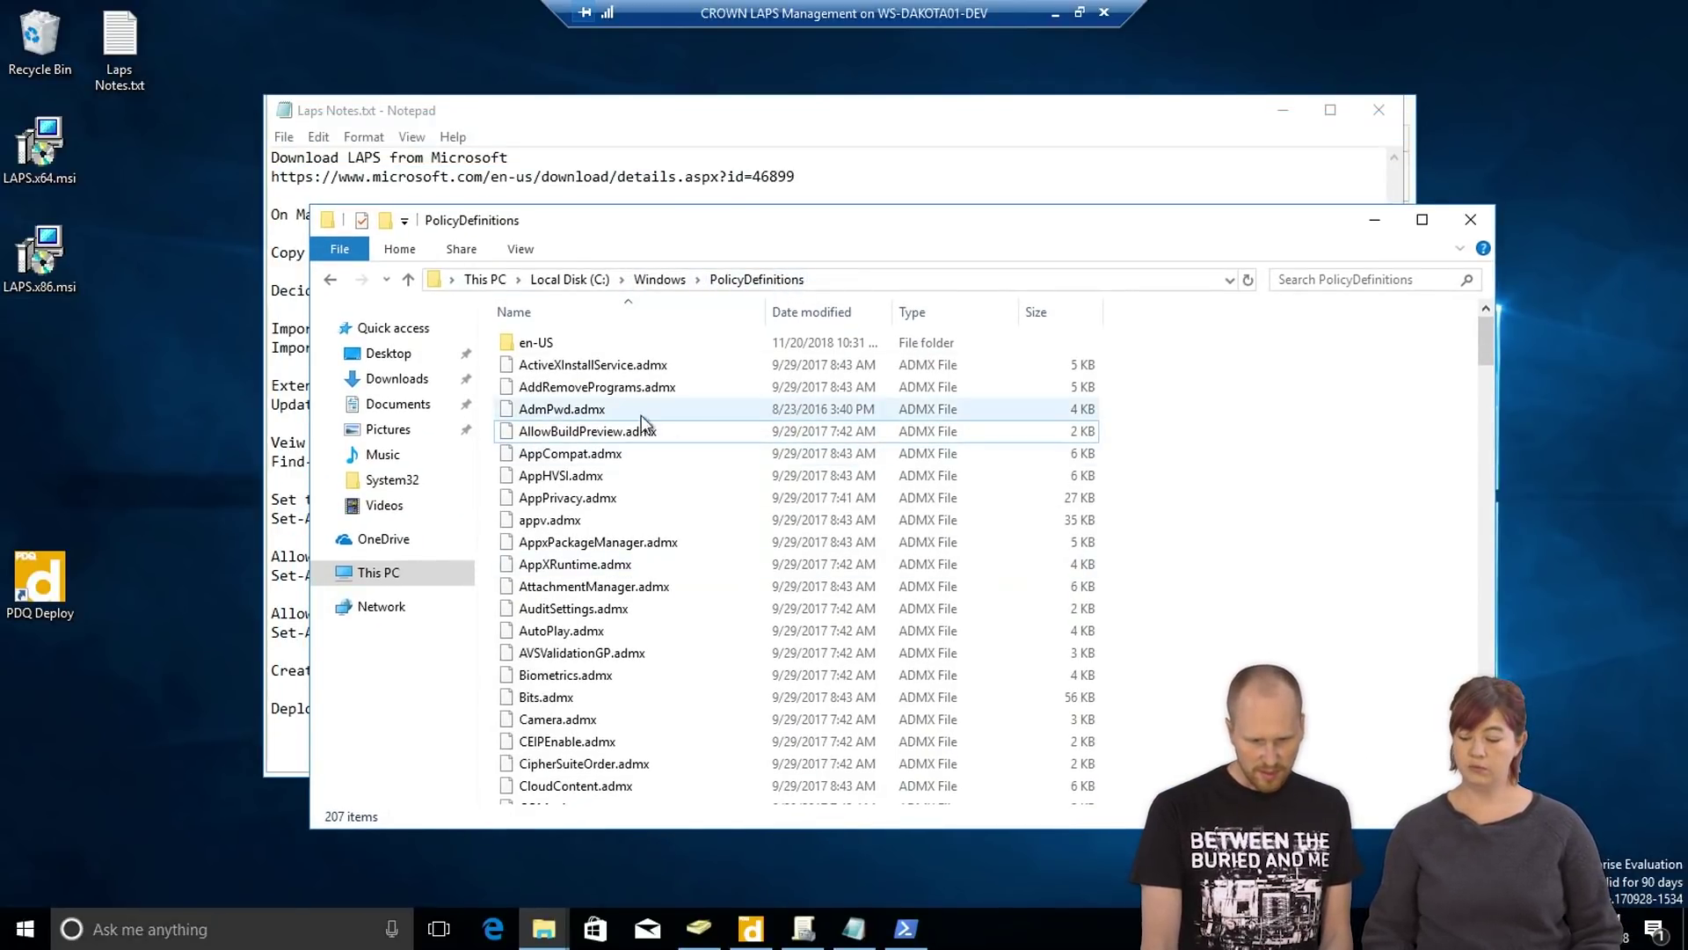
{"action": "left_click", "coordinate": [561, 426]}
{"action": "left_click", "coordinate": [562, 411]}
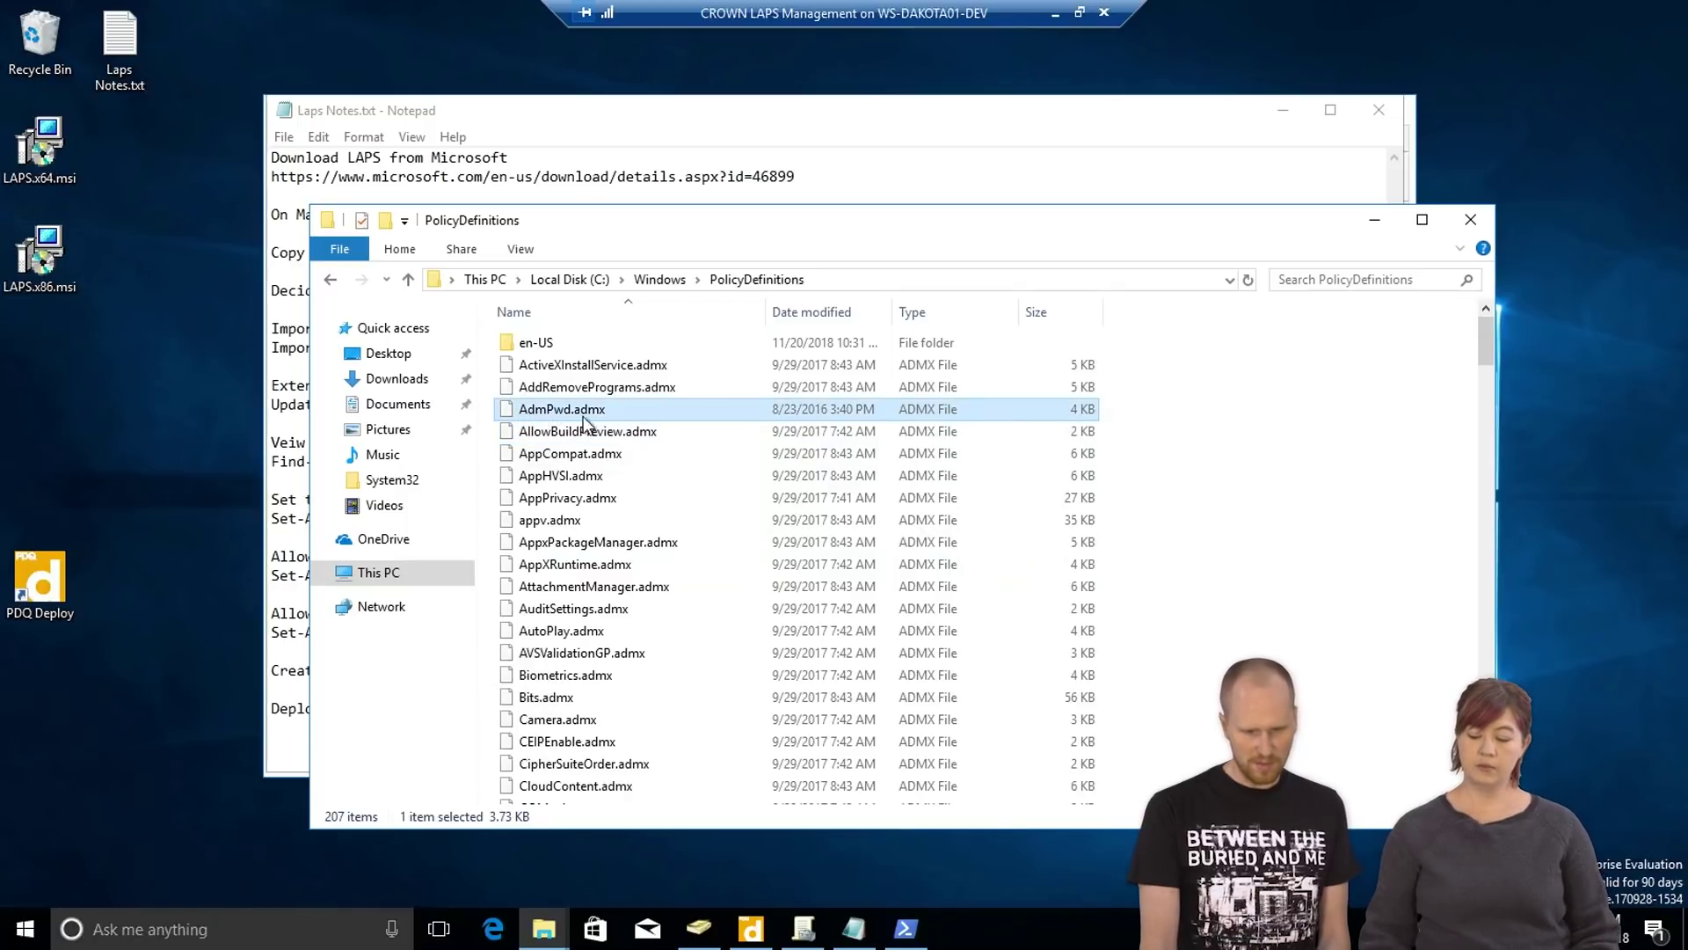
{"action": "double_click", "coordinate": [573, 345]}
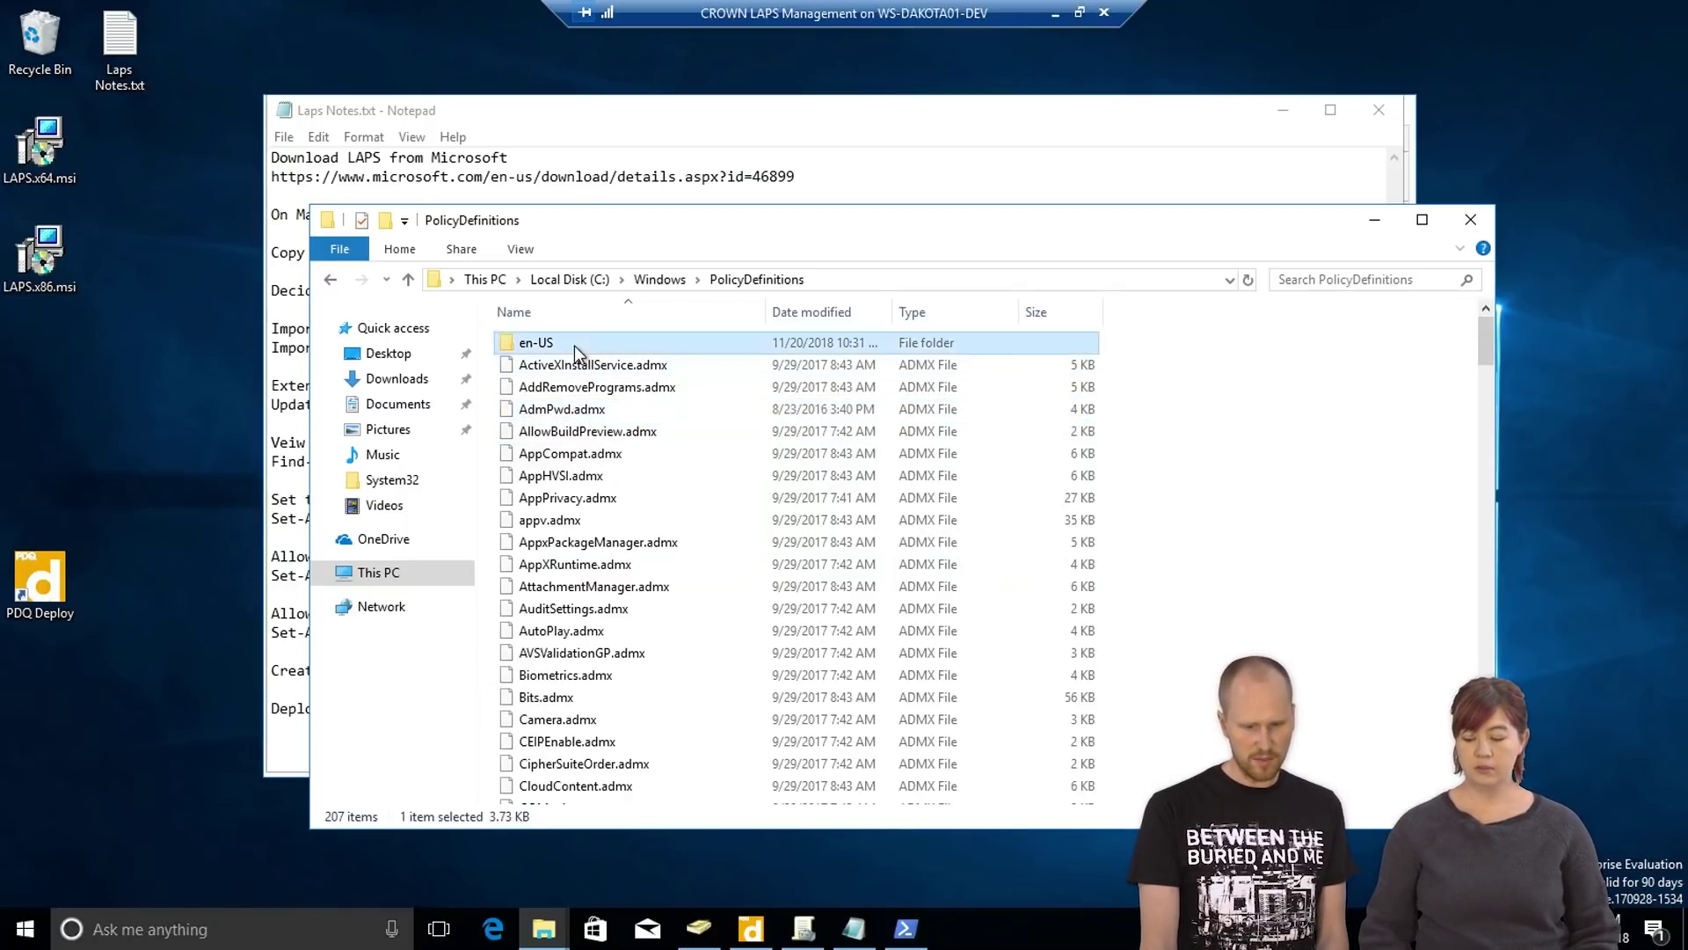
{"action": "left_click", "coordinate": [562, 389]}
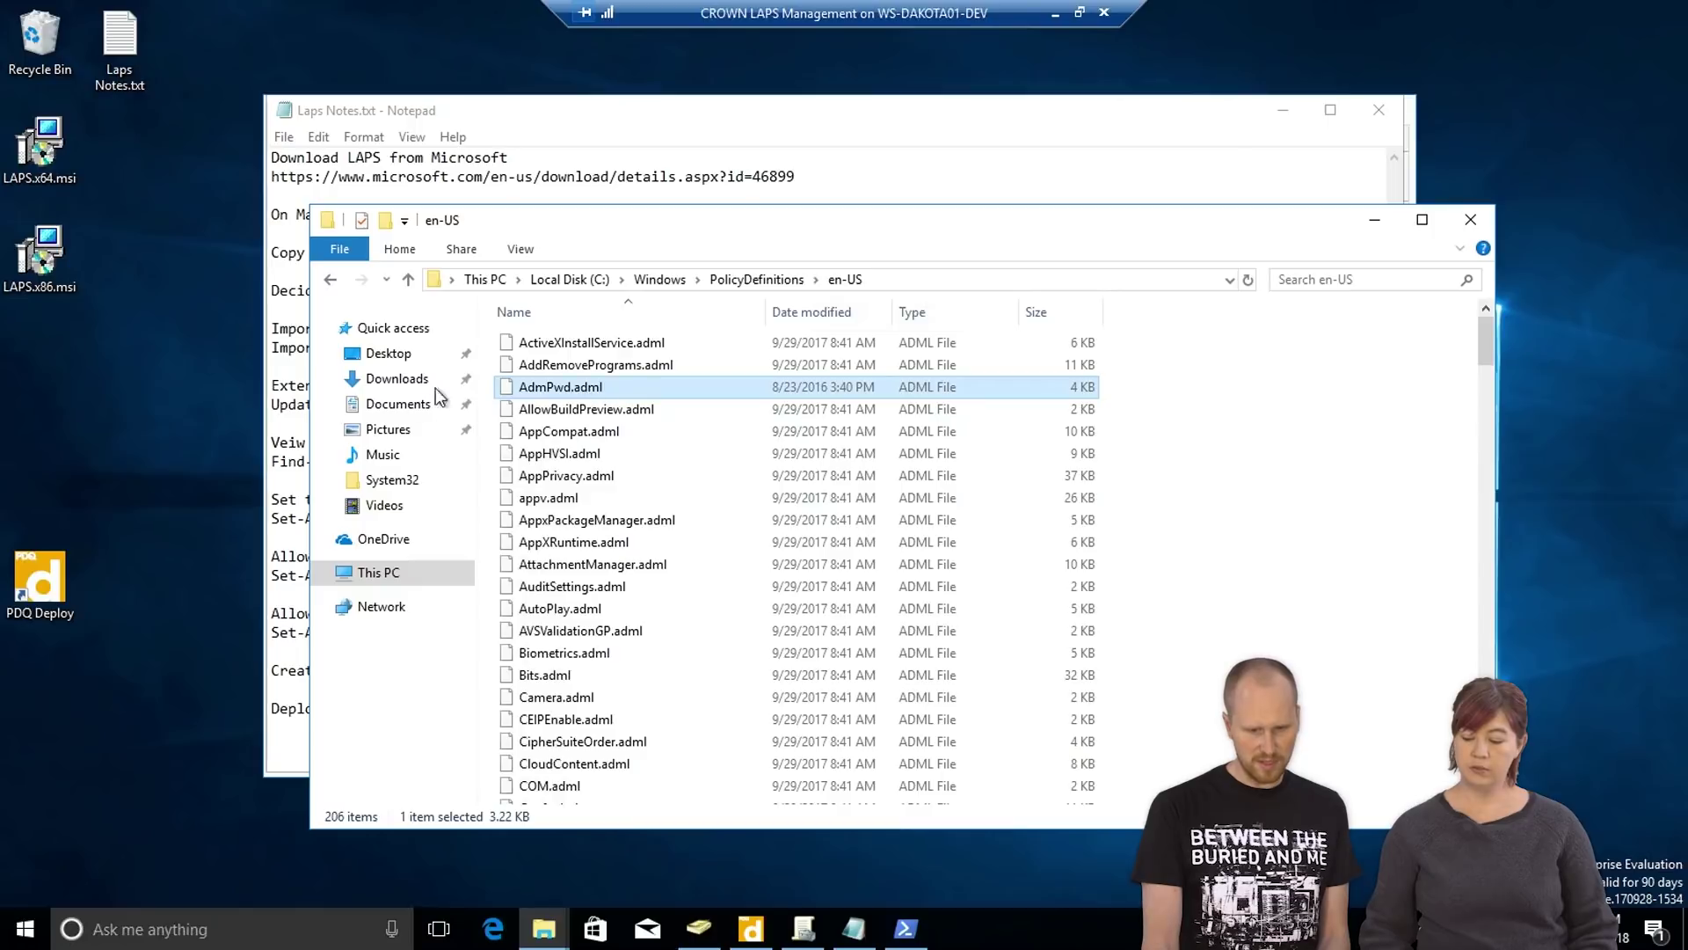
{"action": "left_click", "coordinate": [544, 928]}
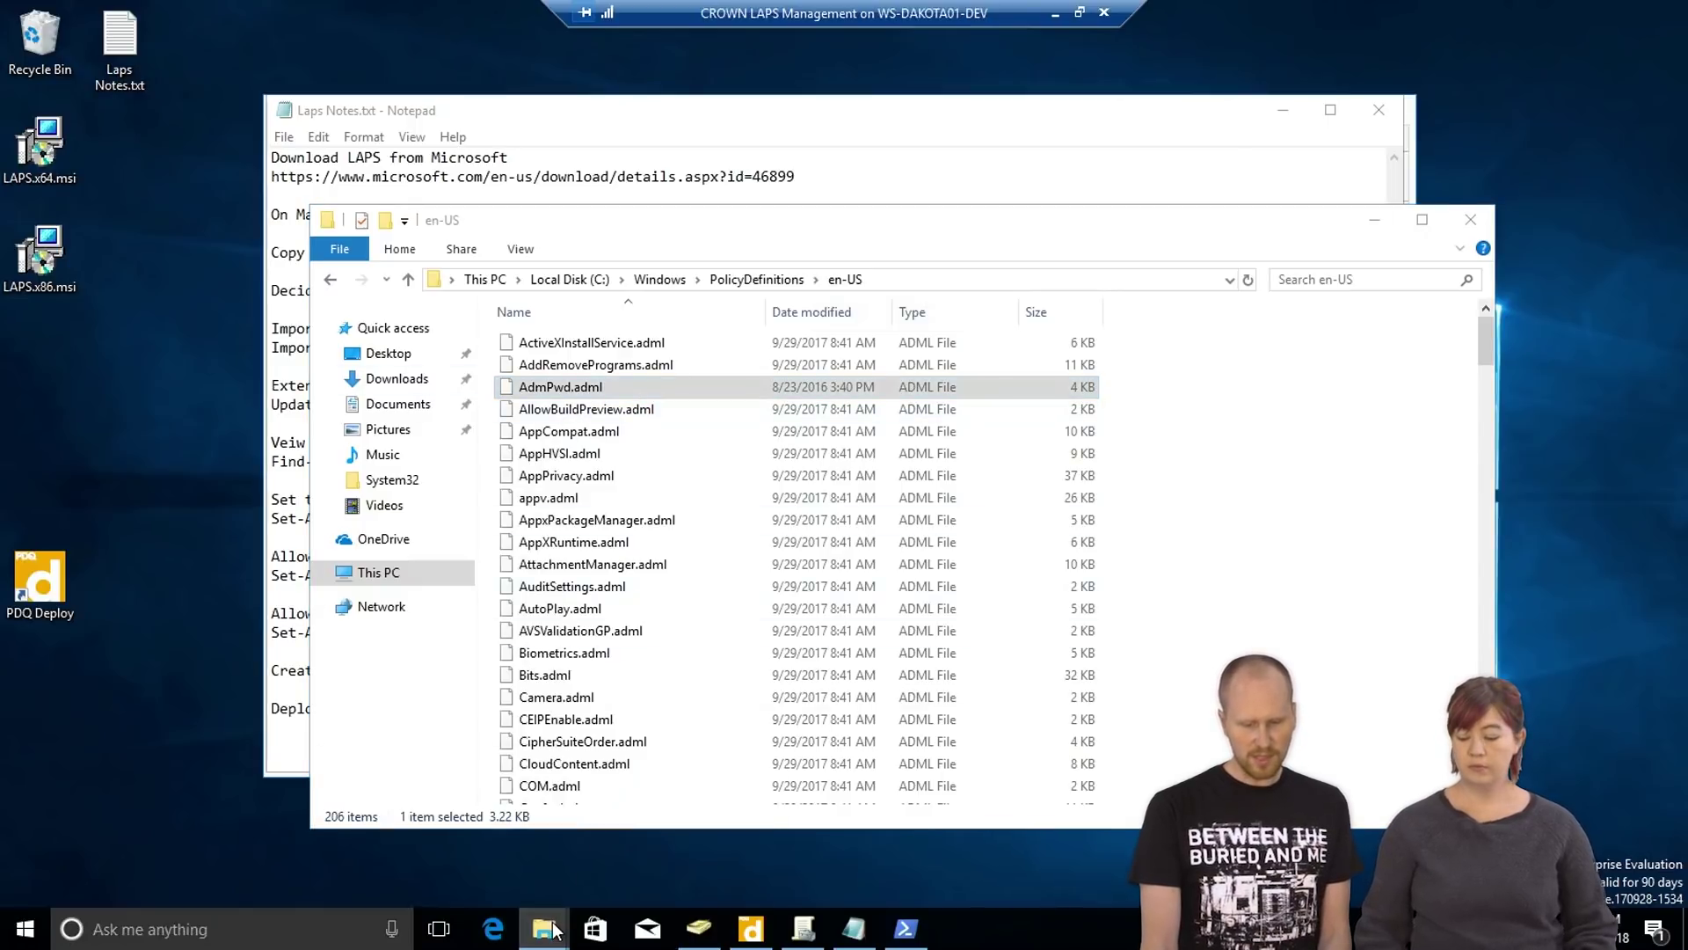
{"action": "left_click", "coordinate": [630, 866]}
{"action": "left_click_drag", "start_coordinate": [715, 123], "coordinate": [749, 187]}
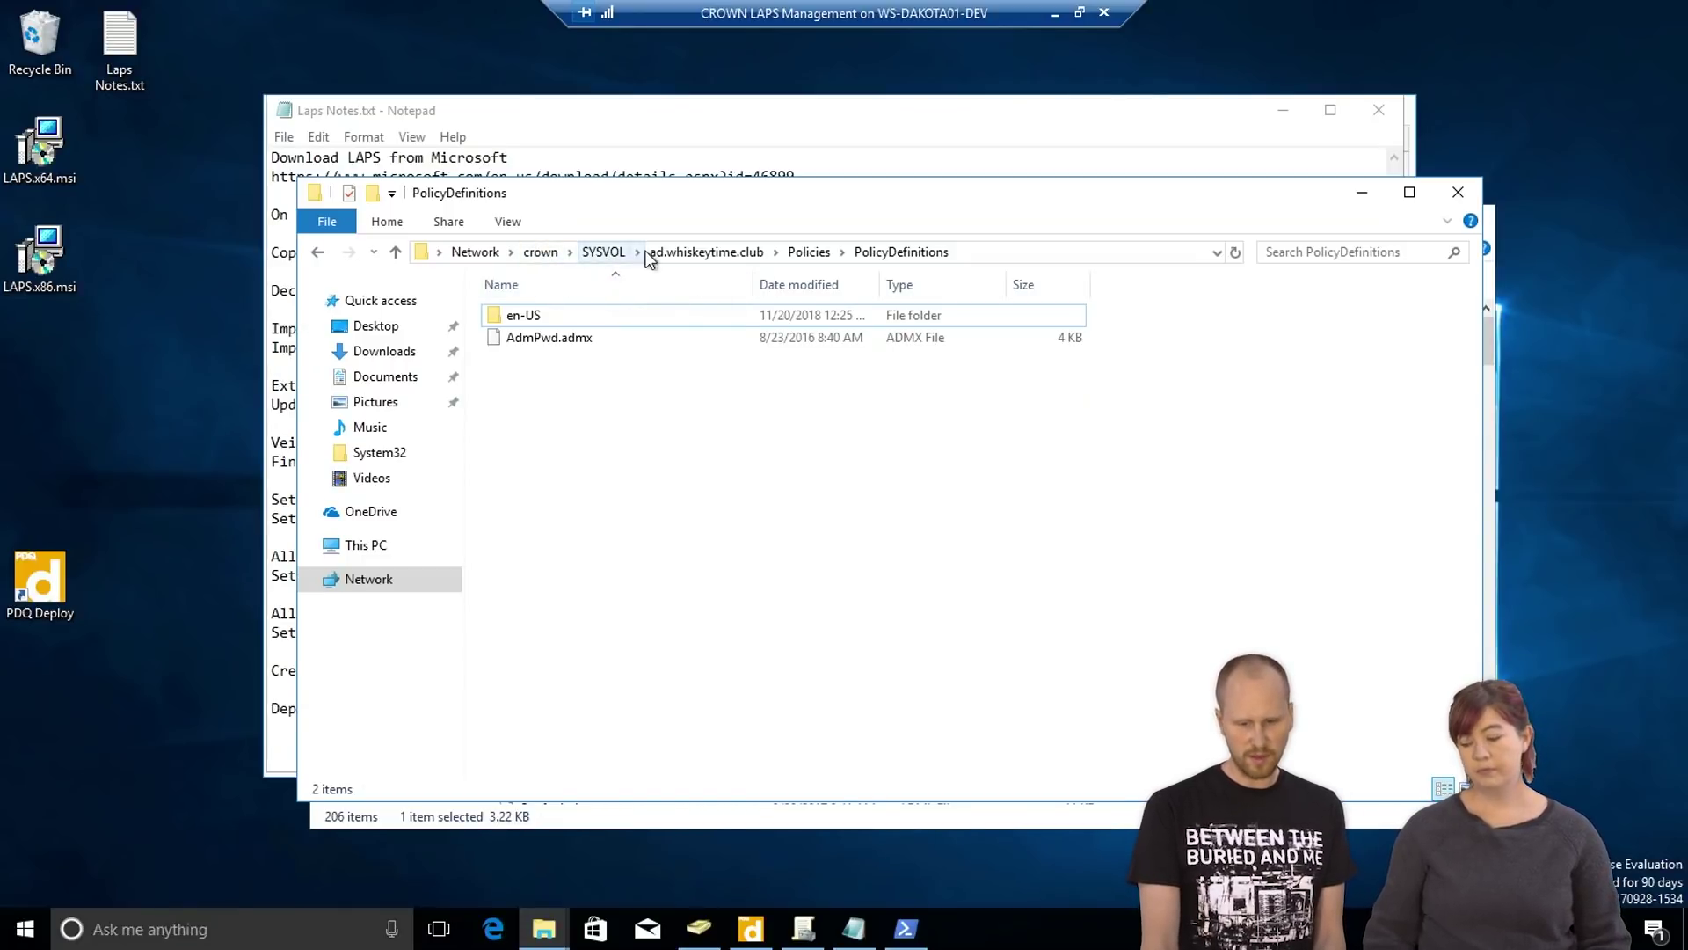
{"action": "left_click", "coordinate": [541, 339]}
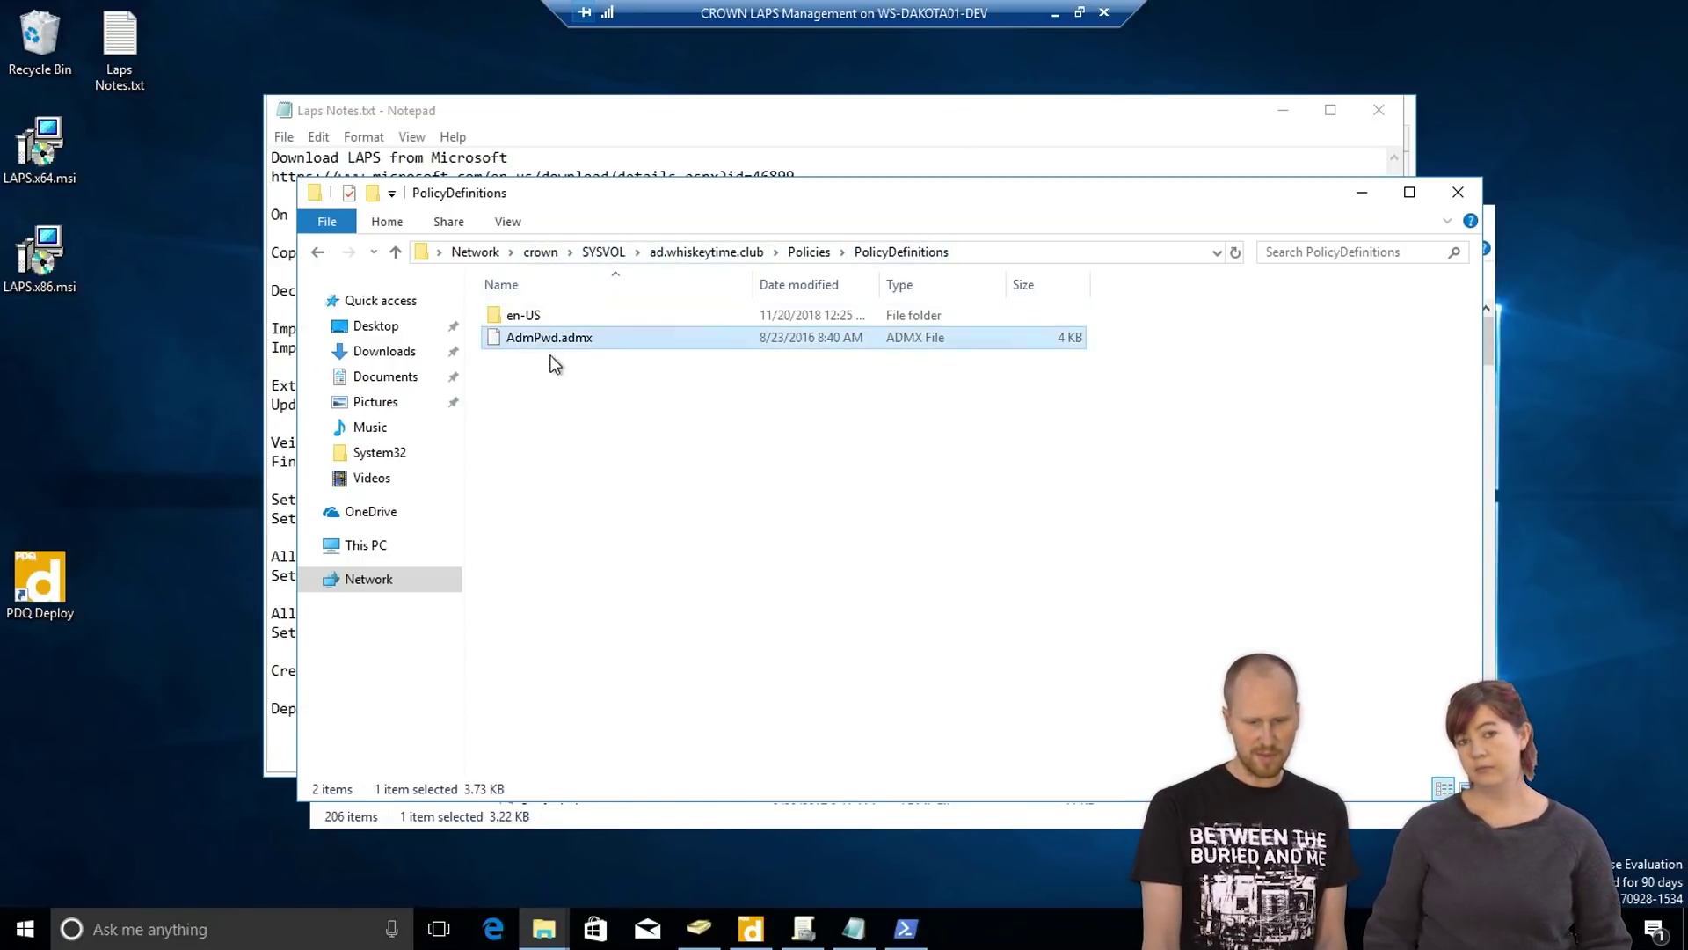
{"action": "left_click", "coordinate": [656, 445]}
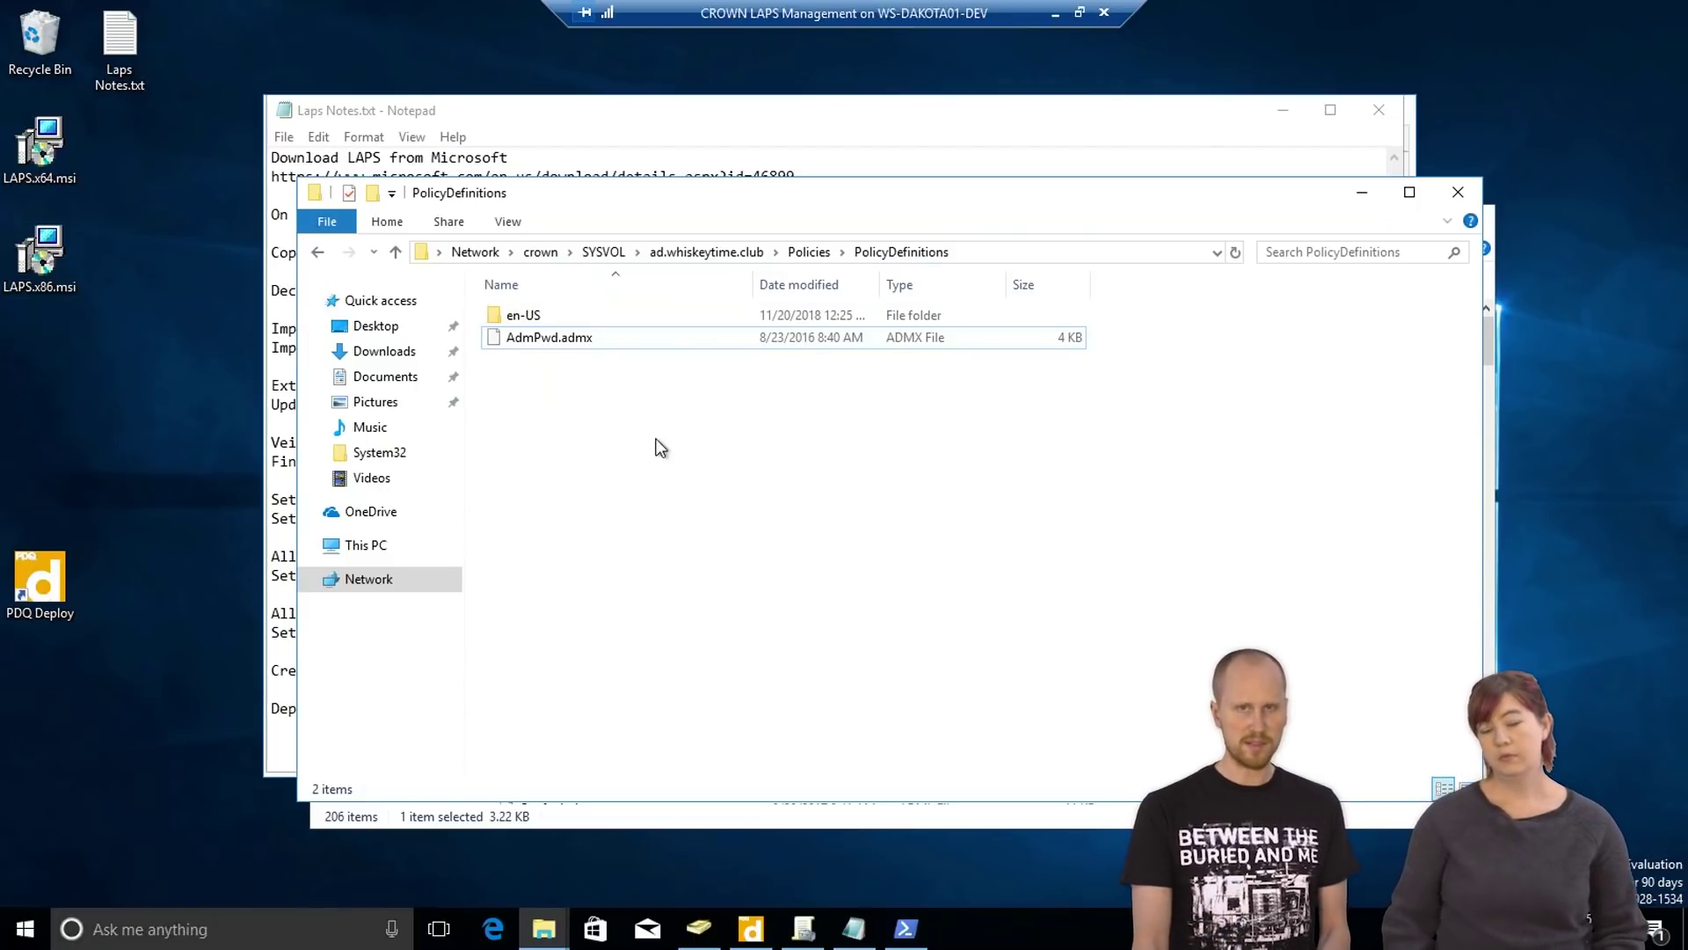
{"action": "left_click", "coordinate": [1361, 194]}
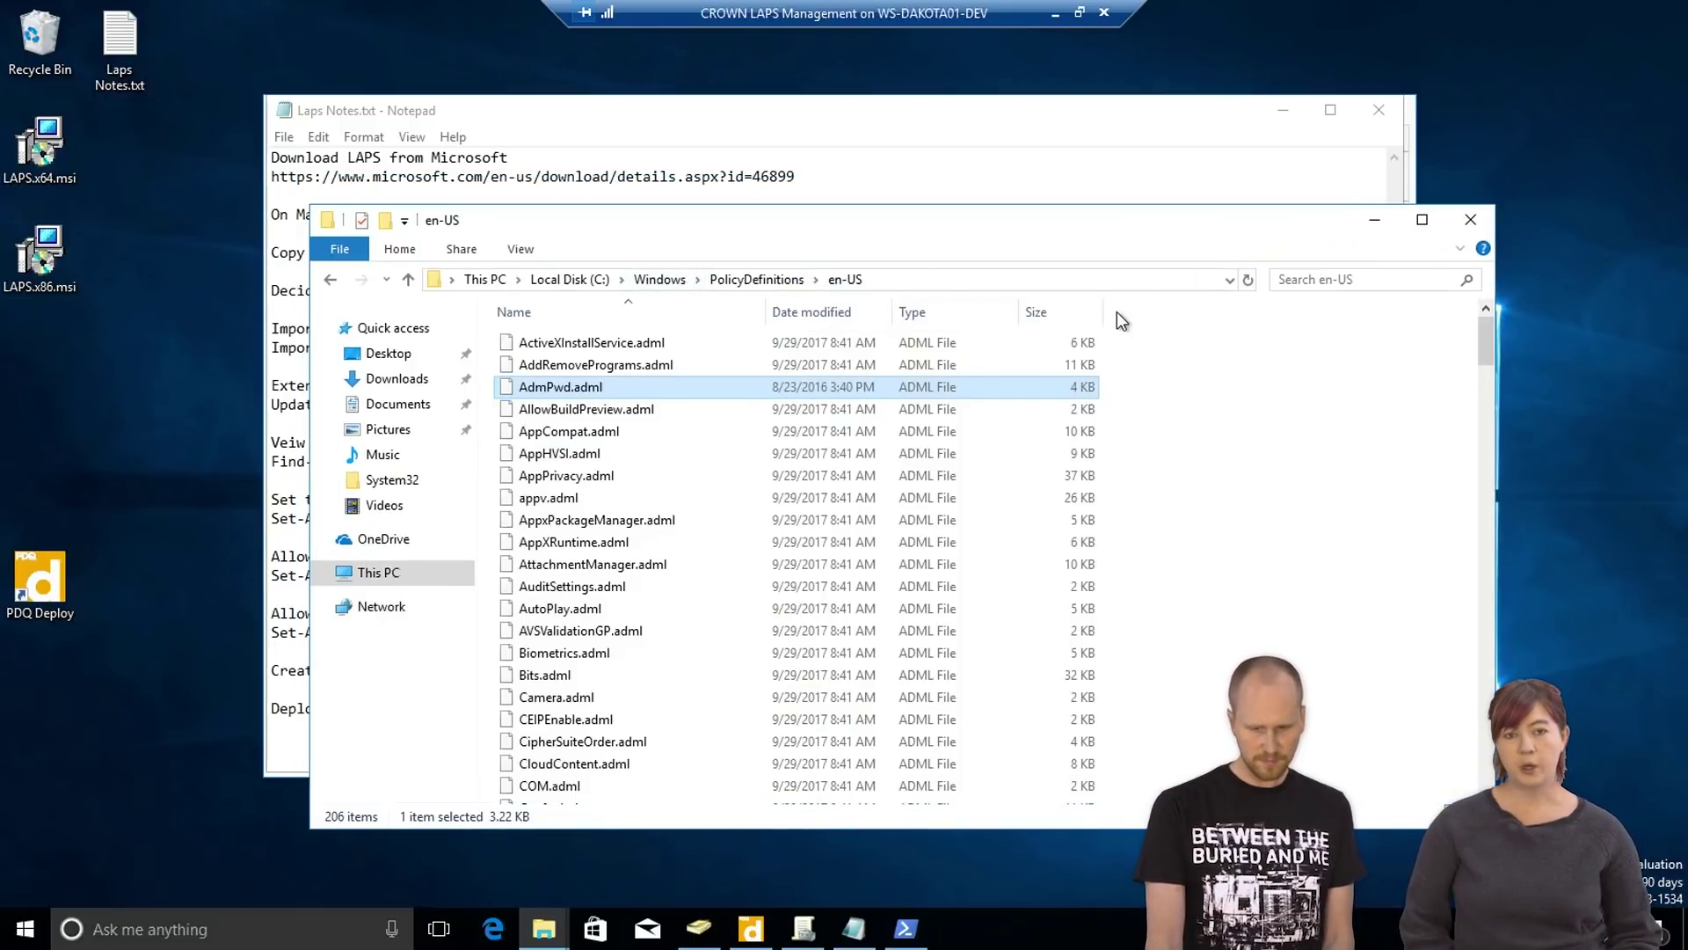
{"action": "left_click", "coordinate": [1377, 223]}
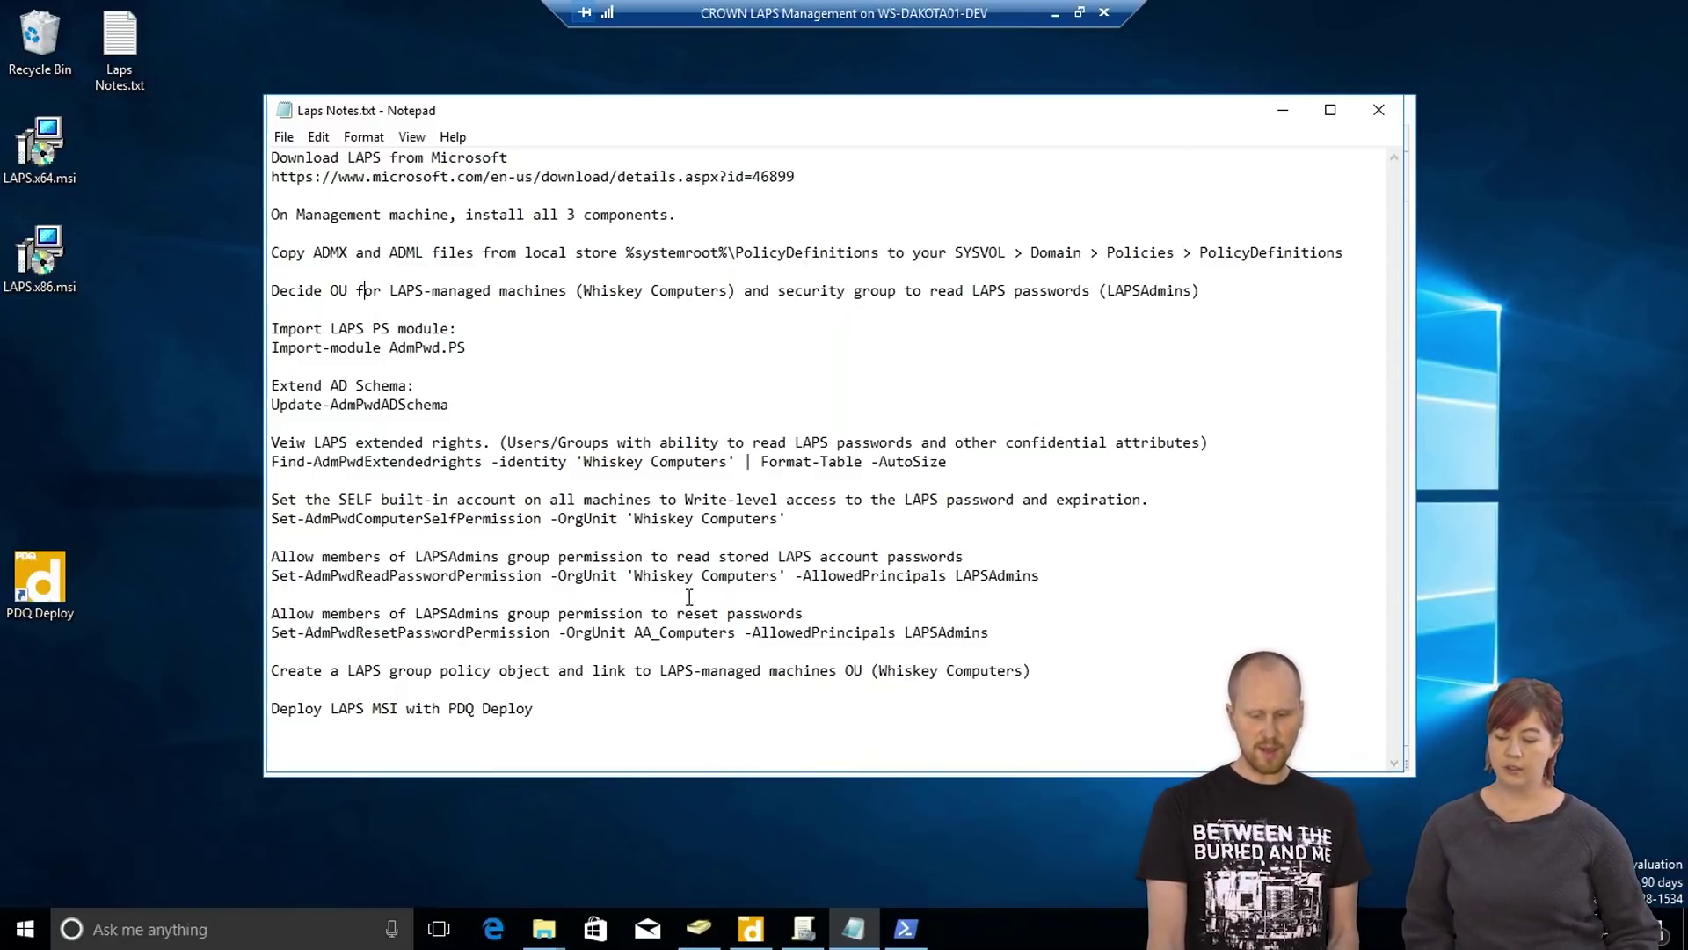
Step: Browse Whiskey Computers, Whiskey Users and Whiskey Admins to find the LapsAdmins group, then minimize the window
{"action": "left_click", "coordinate": [699, 929]}
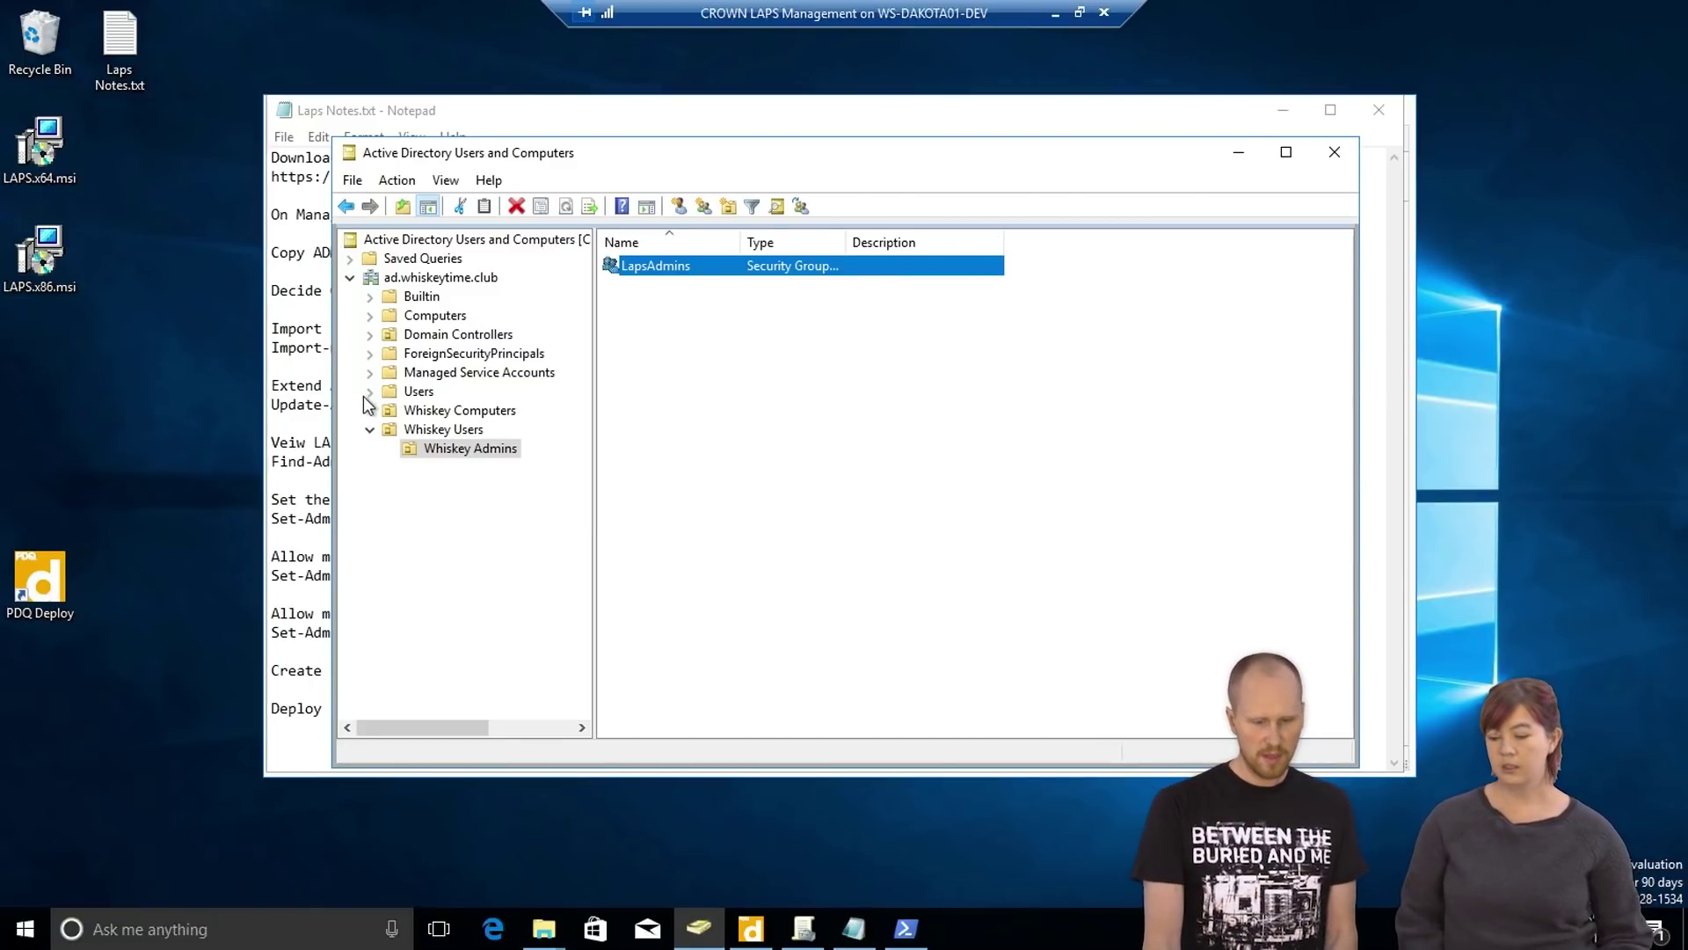
{"action": "left_click", "coordinate": [438, 411]}
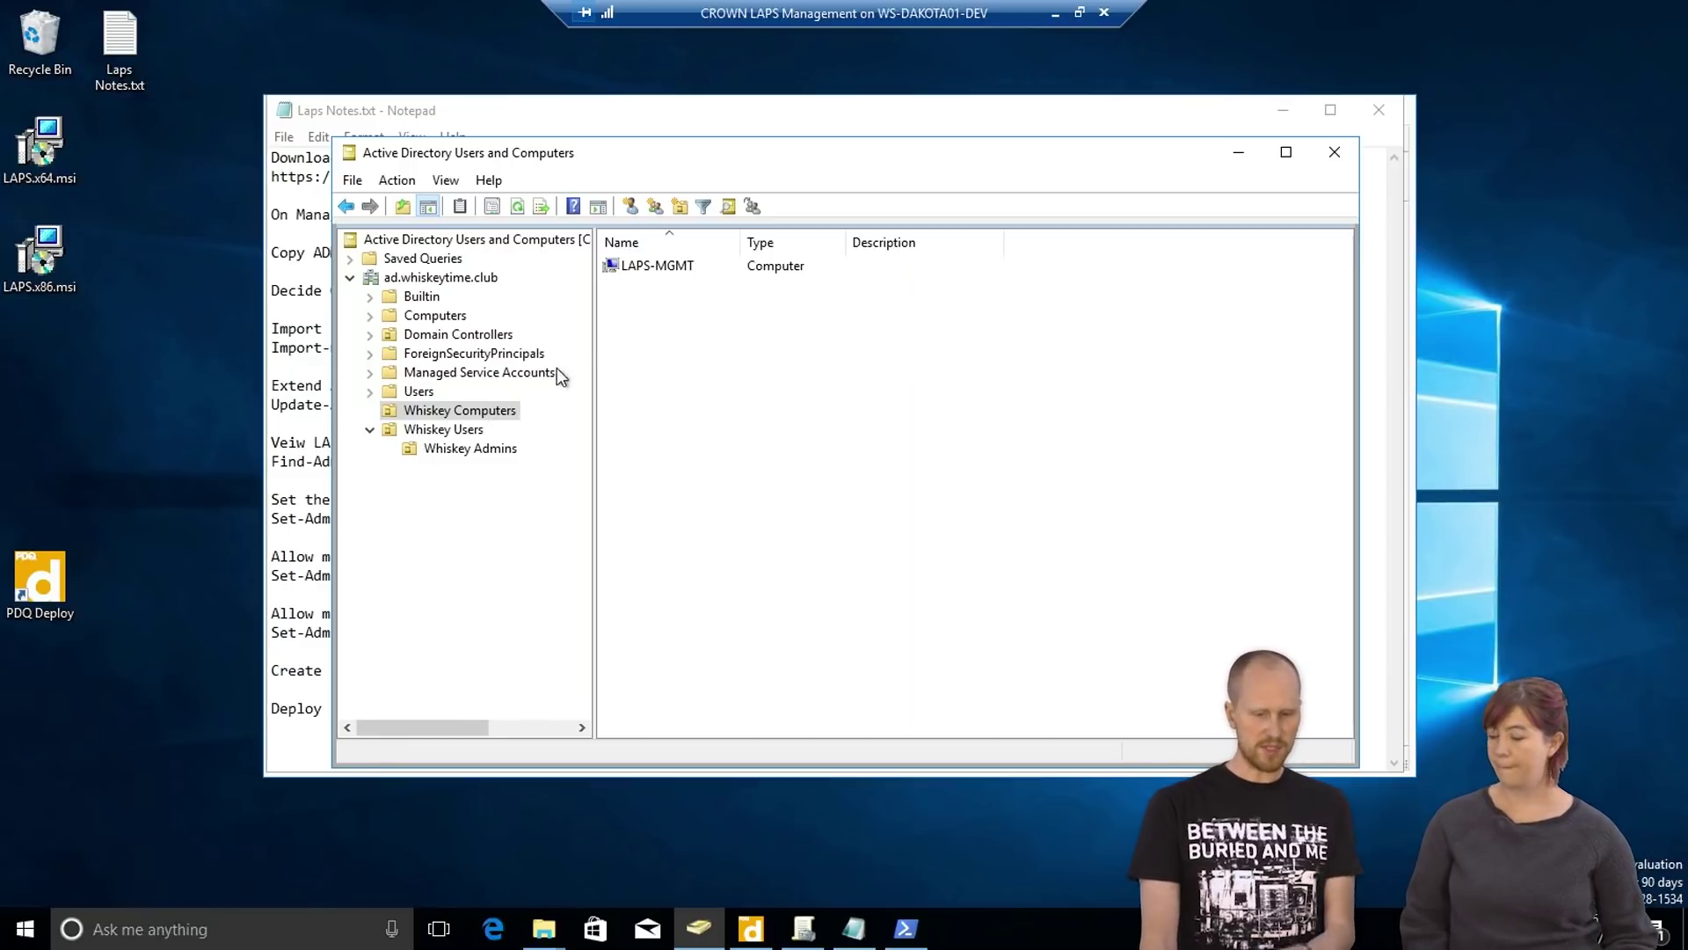
{"action": "left_click", "coordinate": [498, 414]}
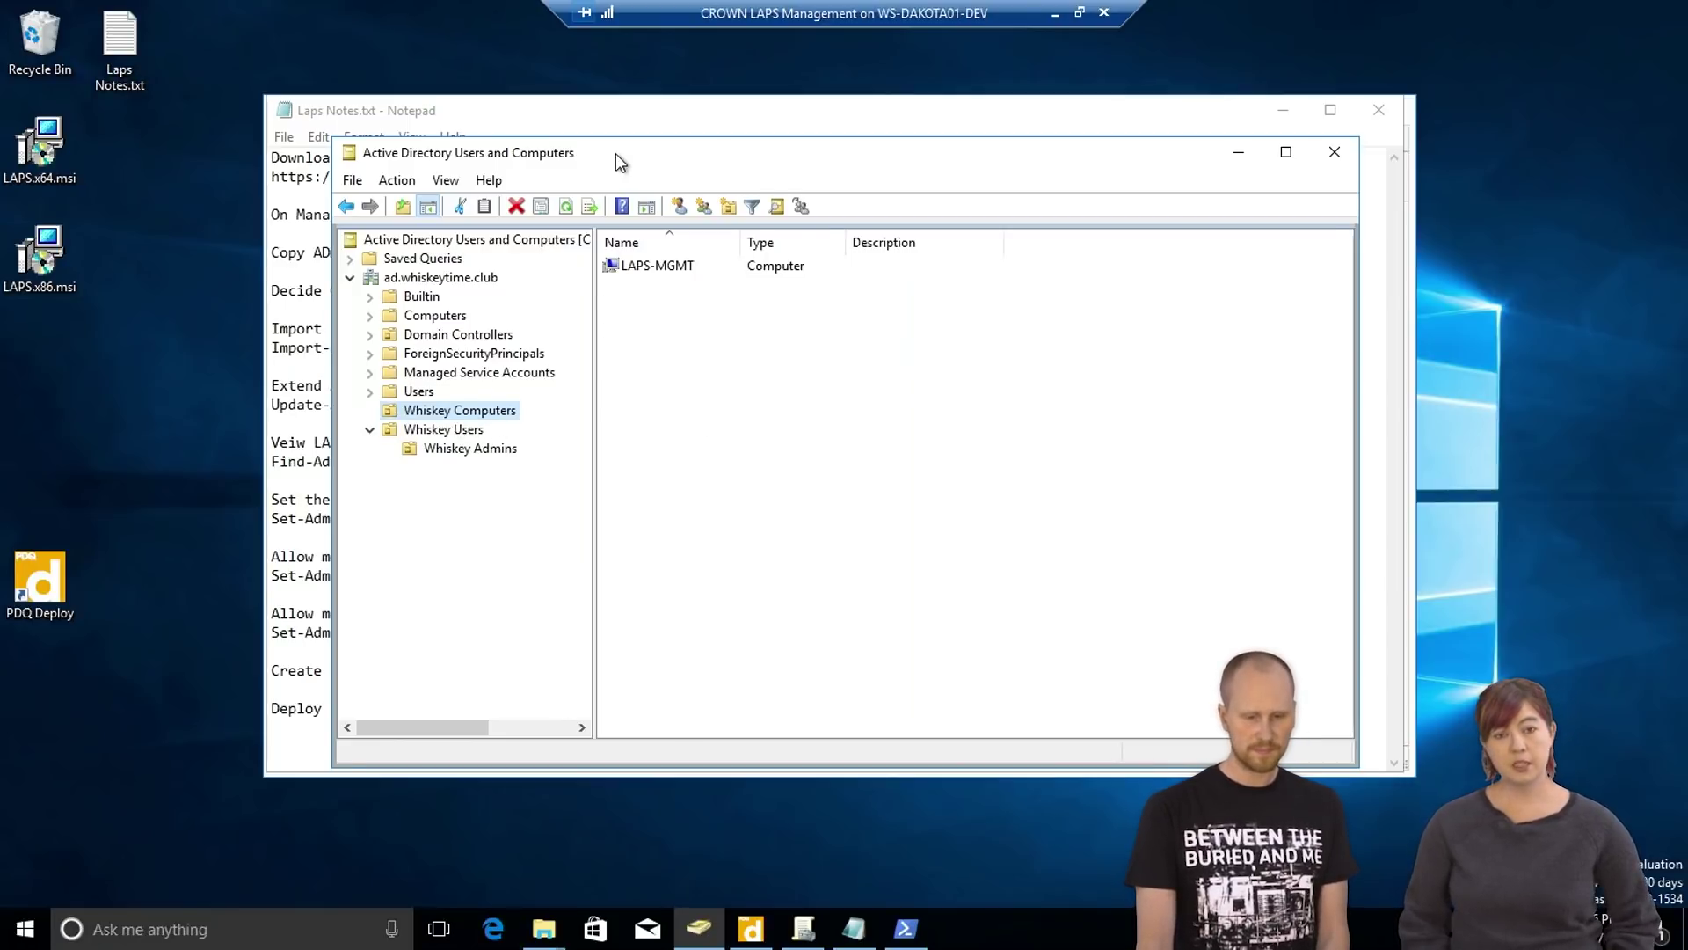
{"action": "left_click_drag", "start_coordinate": [616, 153], "coordinate": [623, 152]}
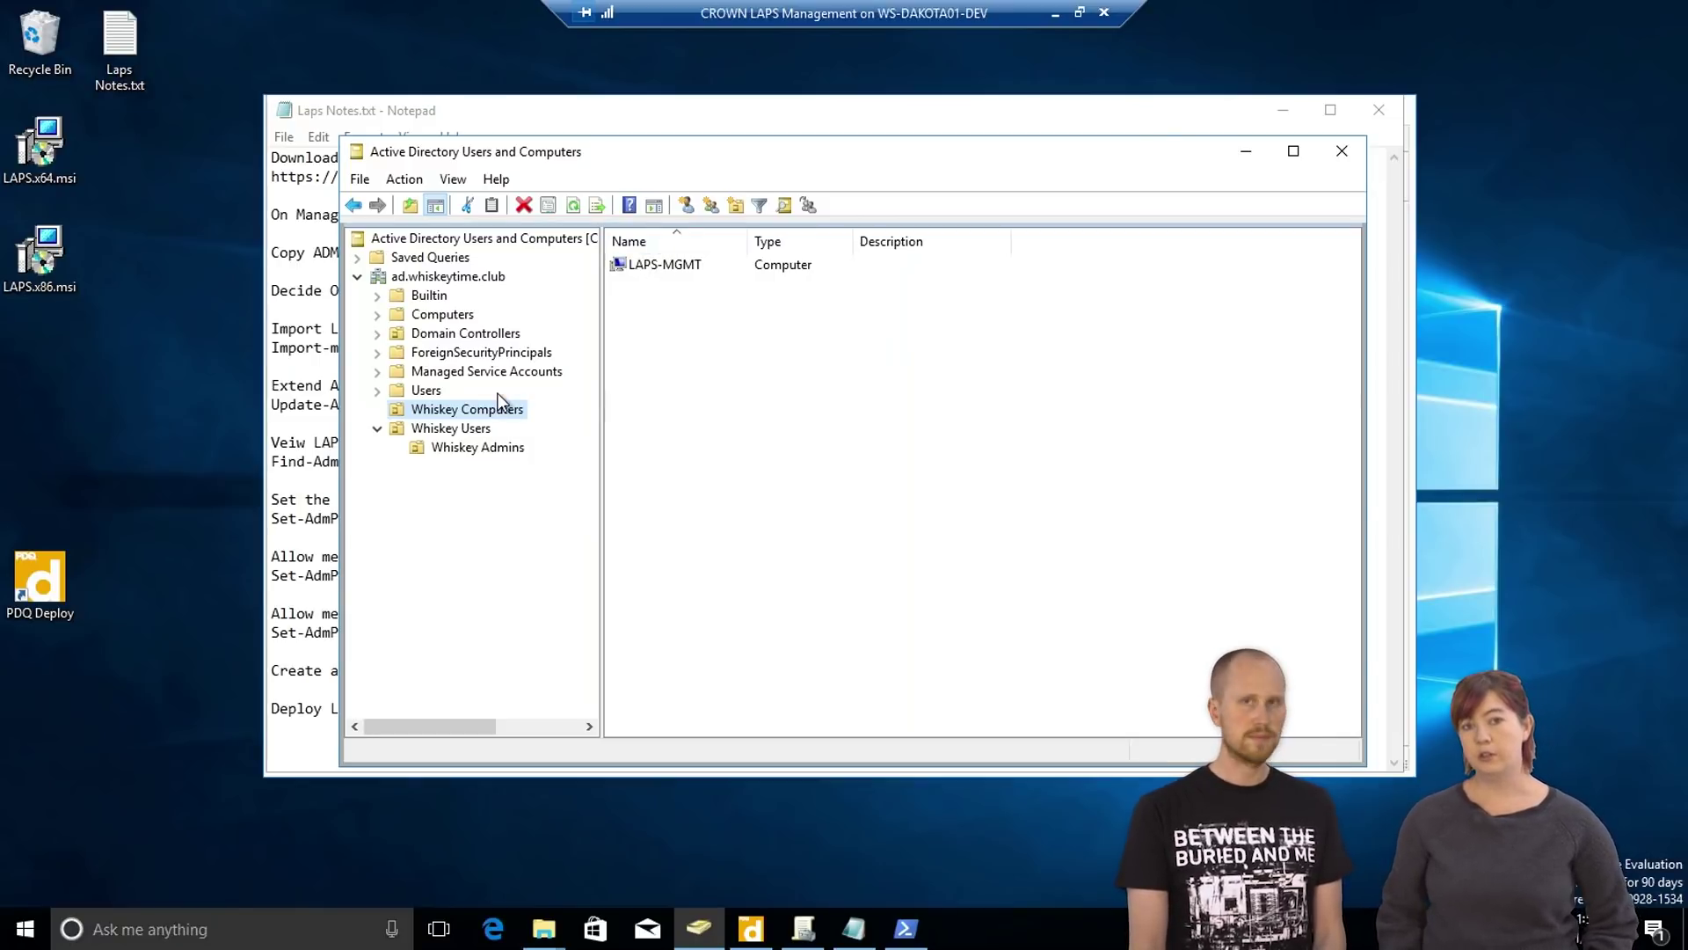
{"action": "left_click", "coordinate": [460, 430]}
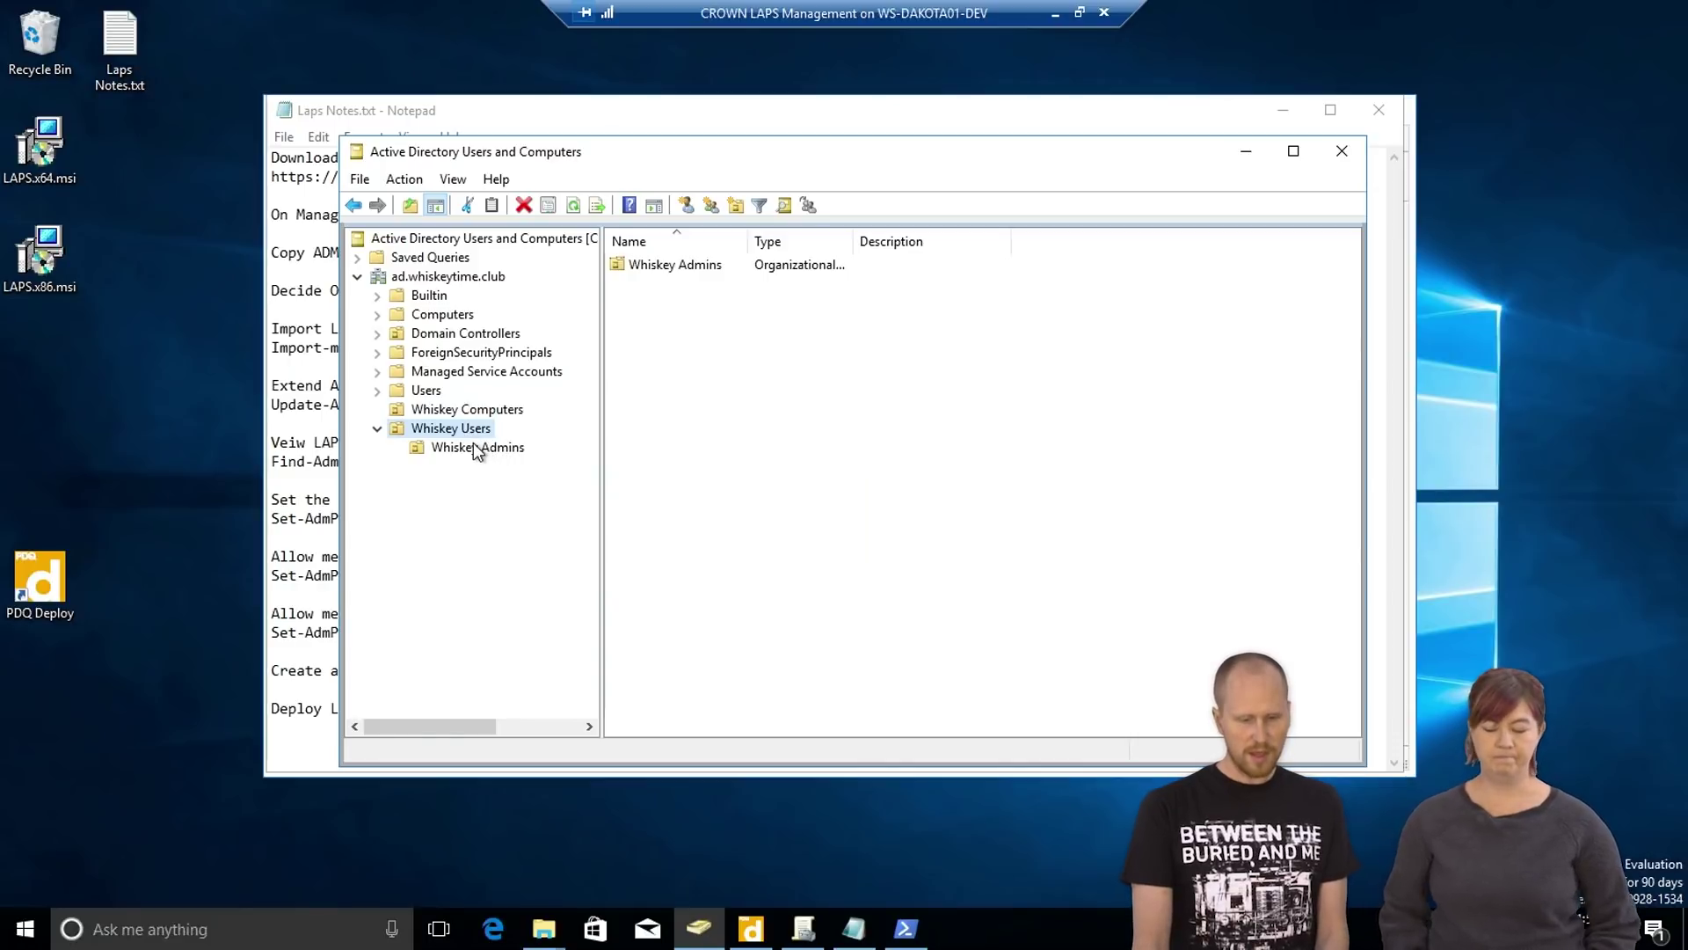
{"action": "left_click", "coordinate": [473, 445]}
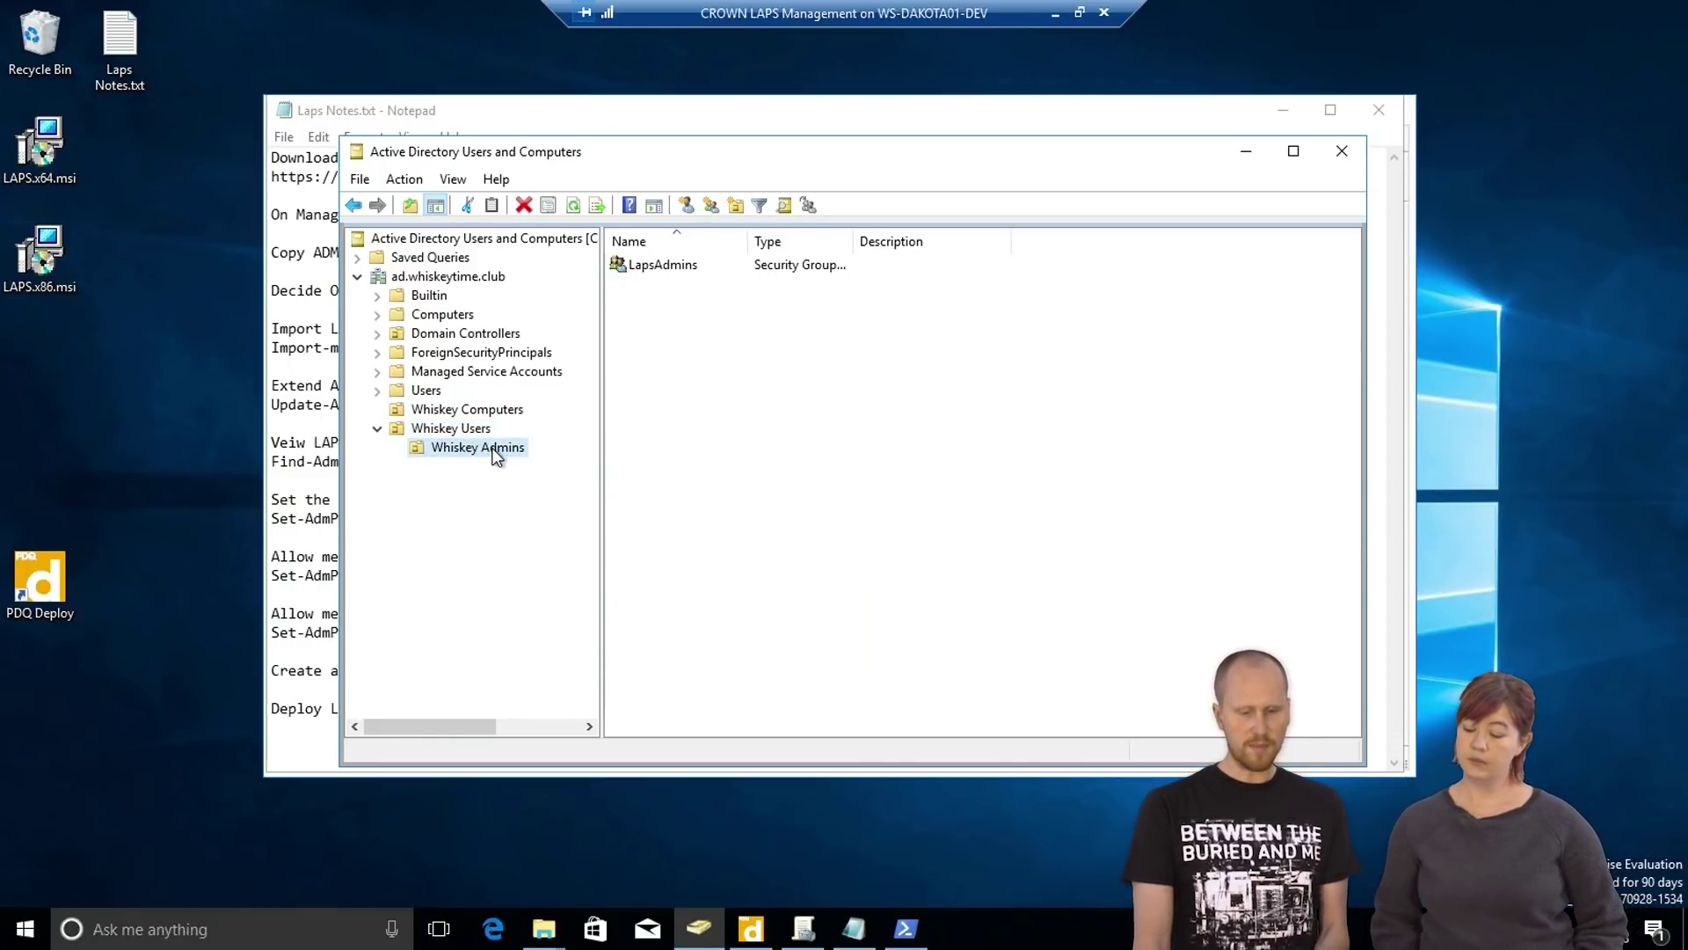
{"action": "left_click", "coordinate": [636, 269]}
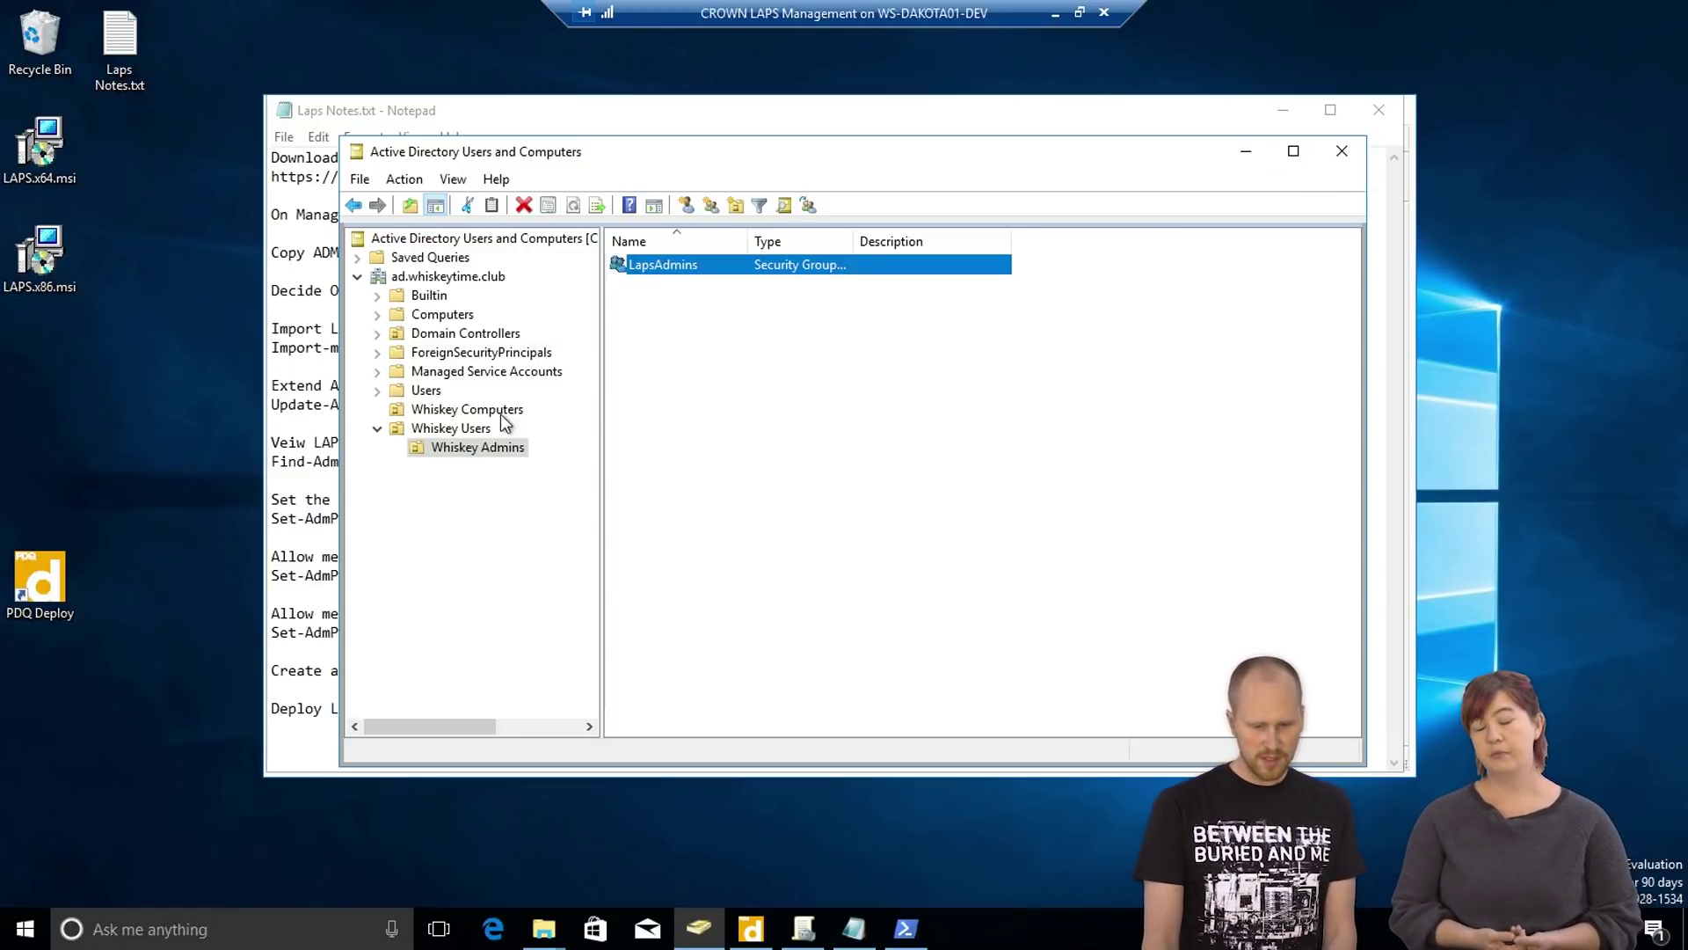
{"action": "left_click", "coordinate": [1247, 153]}
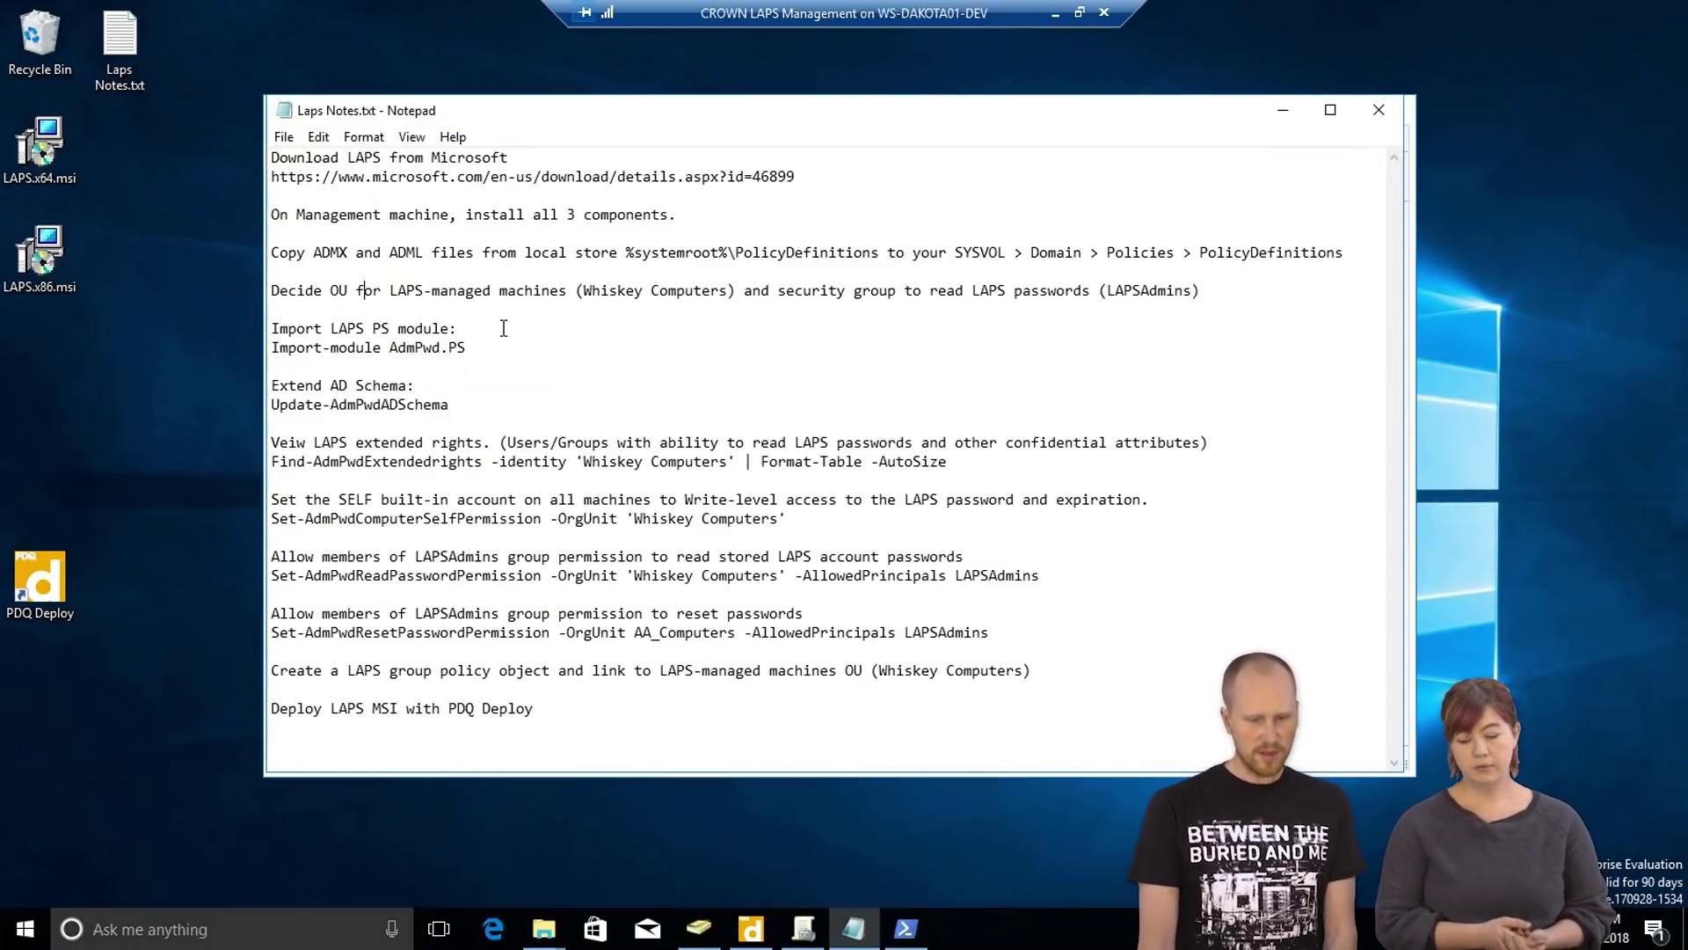
Step: Arrange the administrator PowerShell window beside the LAPS notes
{"action": "left_click", "coordinate": [471, 348]}
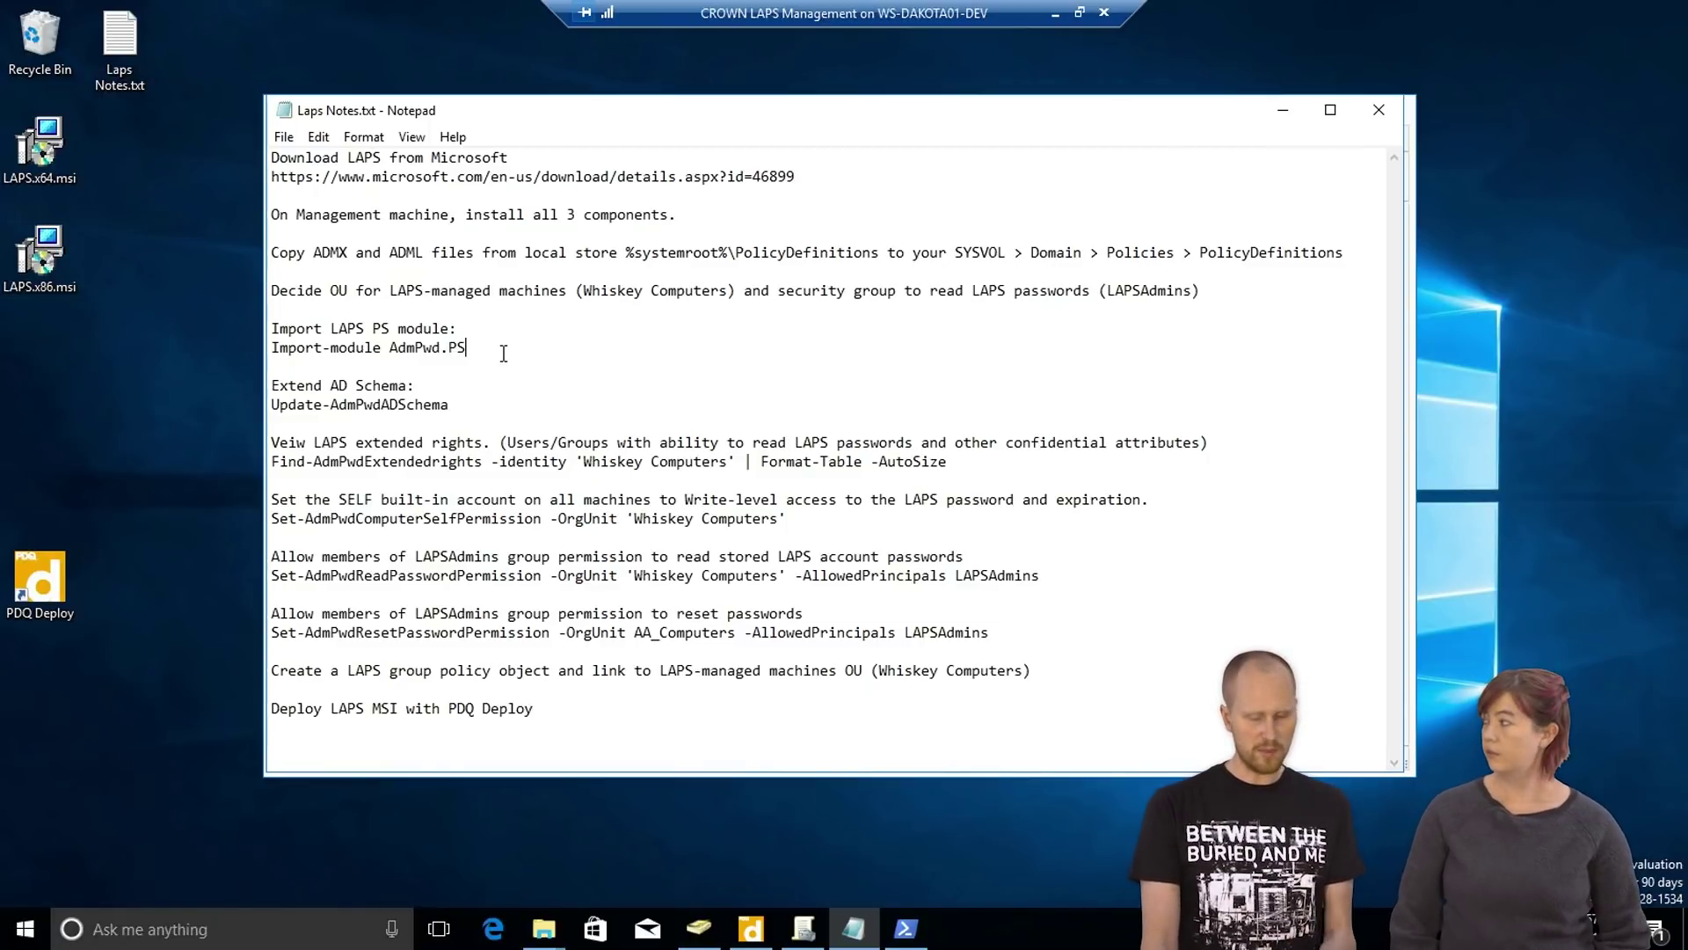
{"action": "left_click", "coordinate": [909, 929]}
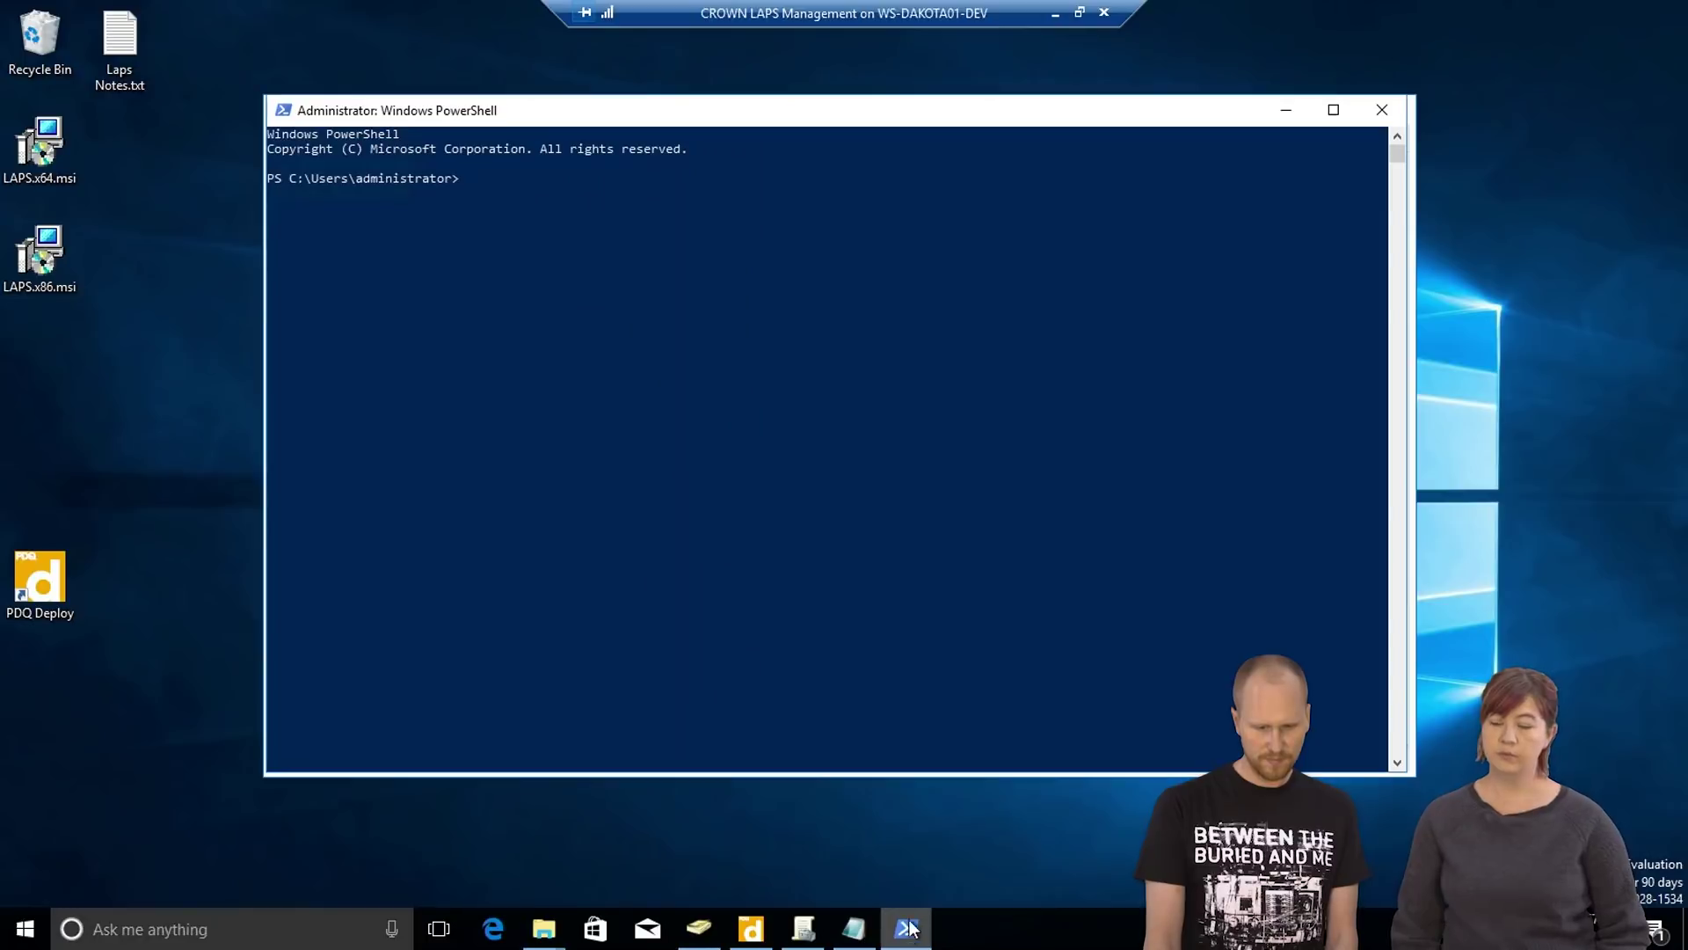
{"action": "mouse_move", "coordinate": [429, 113]}
{"action": "left_mouse_down"}
{"action": "mouse_move", "coordinate": [521, 114]}
{"action": "mouse_move", "coordinate": [440, 113]}
{"action": "left_mouse_up"}
{"action": "left_click_drag", "start_coordinate": [283, 105], "coordinate": [498, 112]}
{"action": "left_click_drag", "start_coordinate": [667, 119], "coordinate": [692, 123]}
{"action": "left_click", "coordinate": [325, 383]}
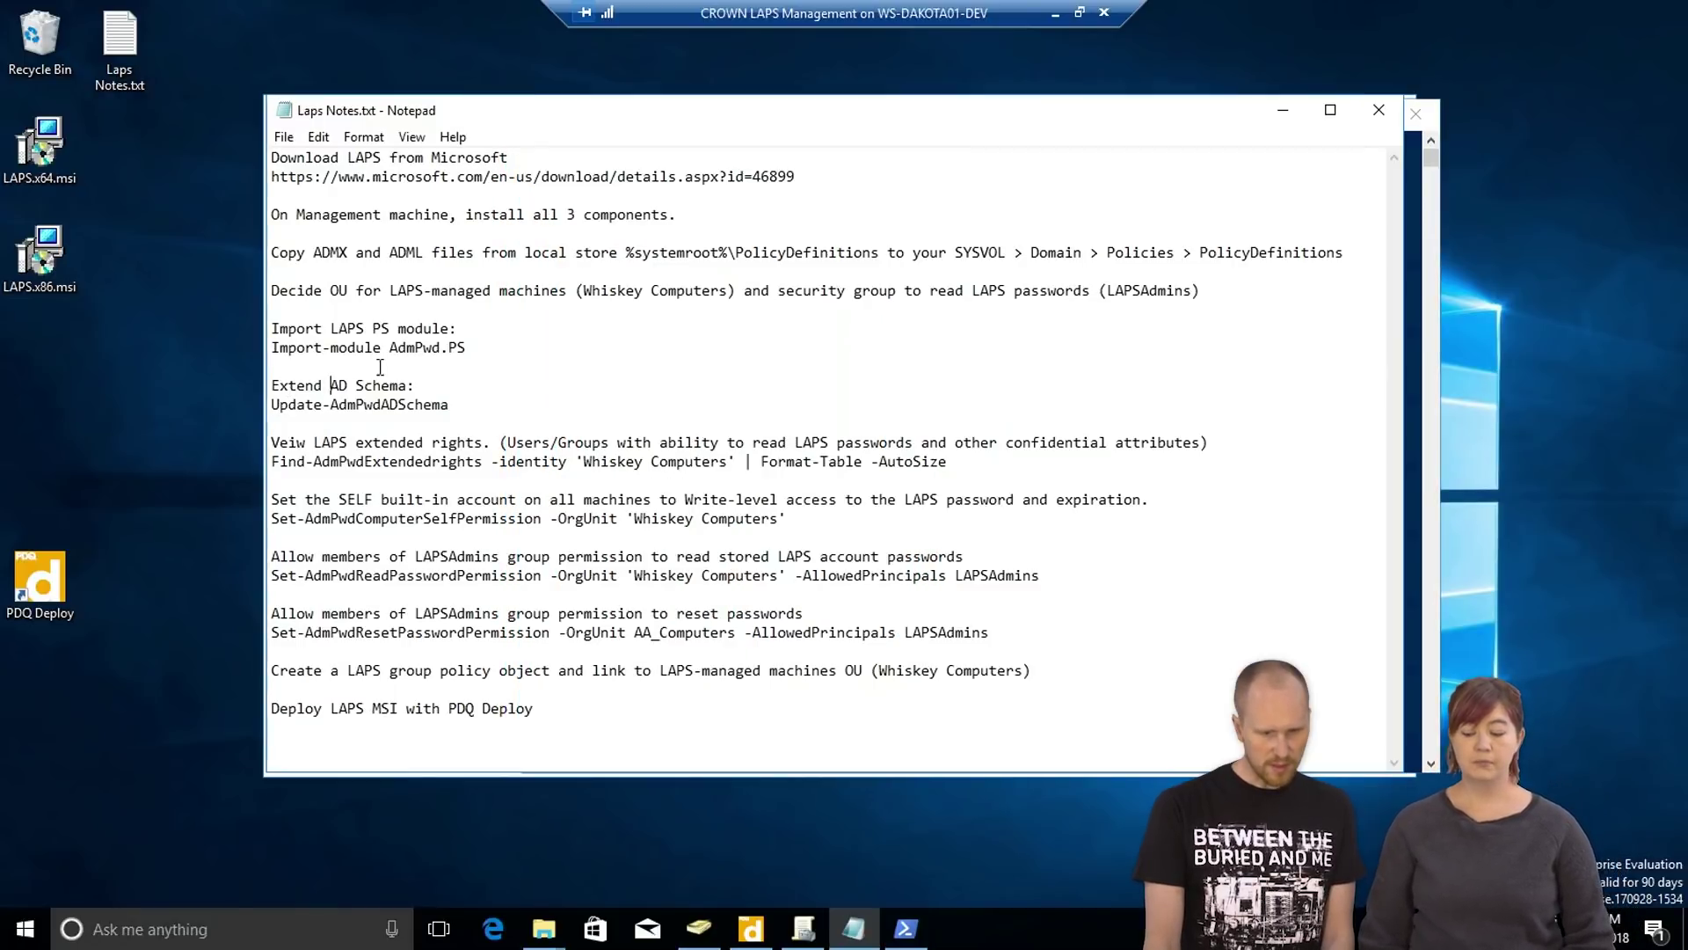
Step: Run 'Import-module AdmPwd.PS' in PowerShell, copied from the notes
{"action": "left_click_drag", "start_coordinate": [468, 348], "coordinate": [262, 350]}
{"action": "right_click", "coordinate": [300, 351]}
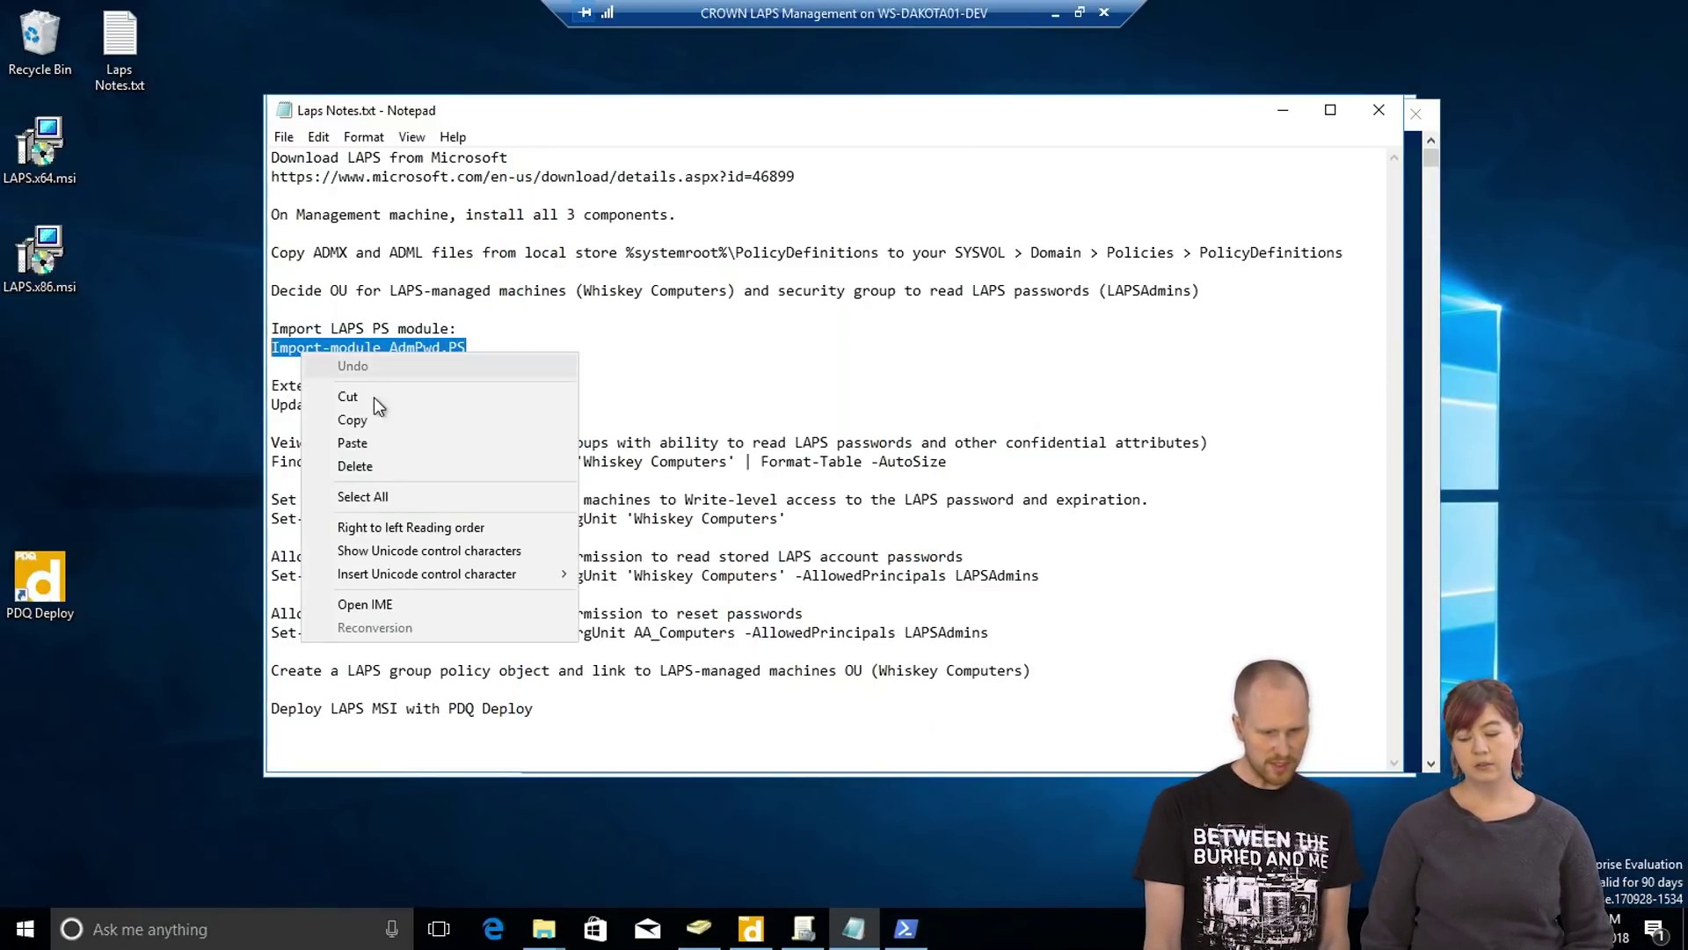
{"action": "left_click", "coordinate": [361, 415]}
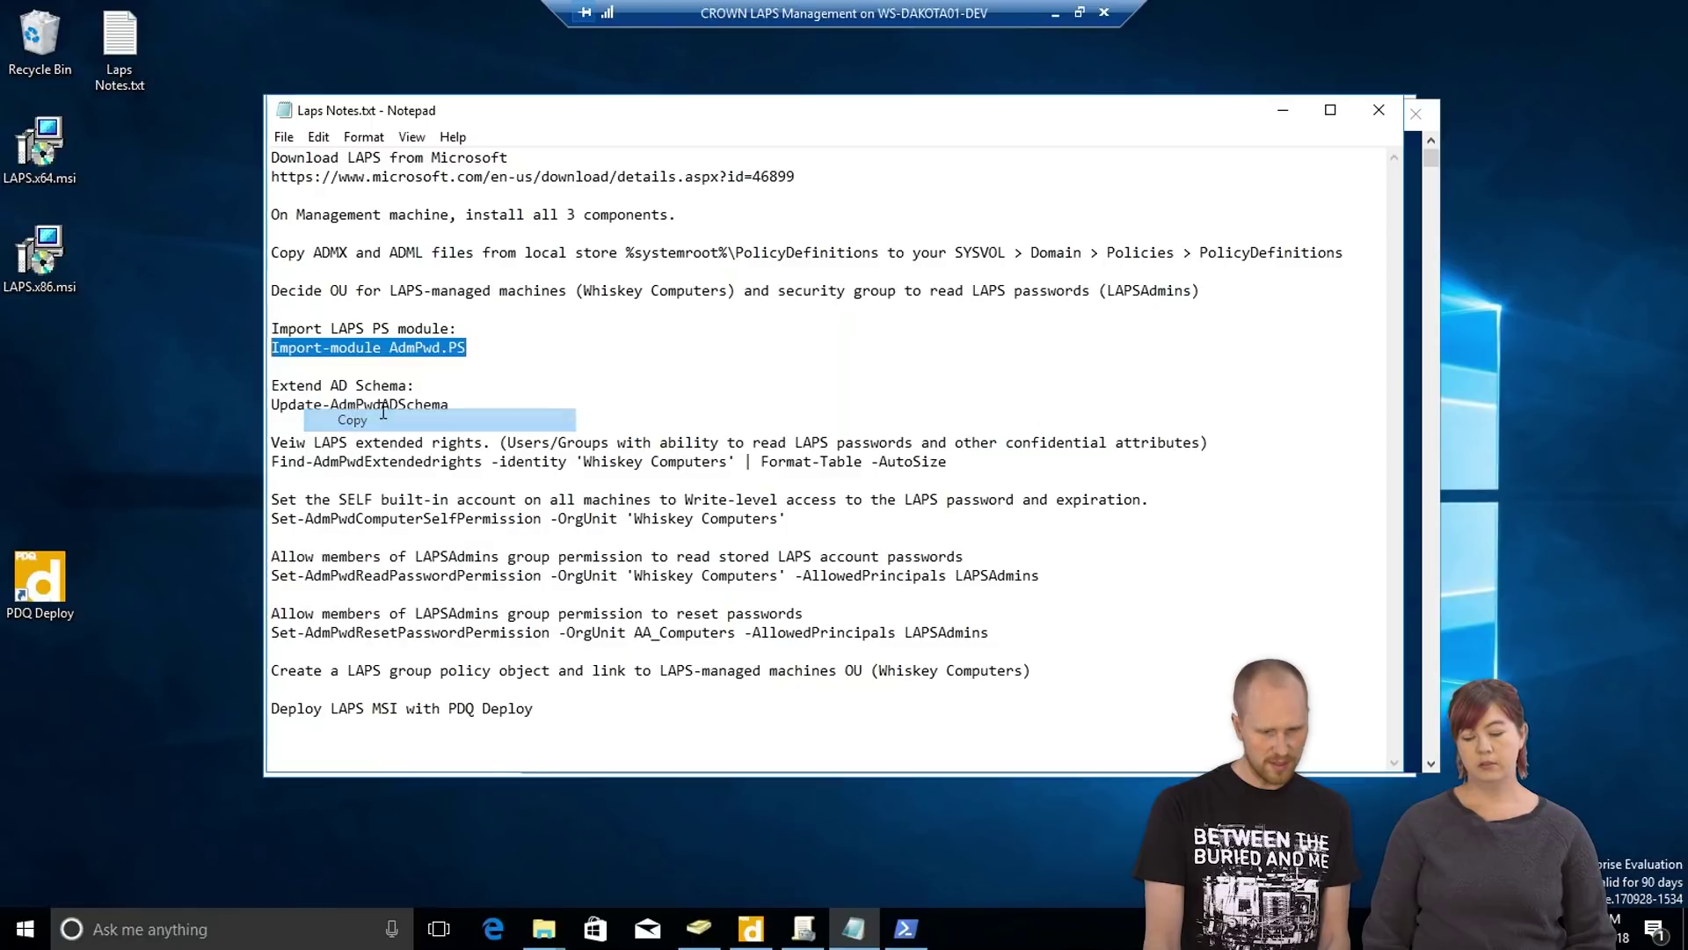
{"action": "left_click", "coordinate": [1412, 320]}
{"action": "right_click", "coordinate": [765, 183]}
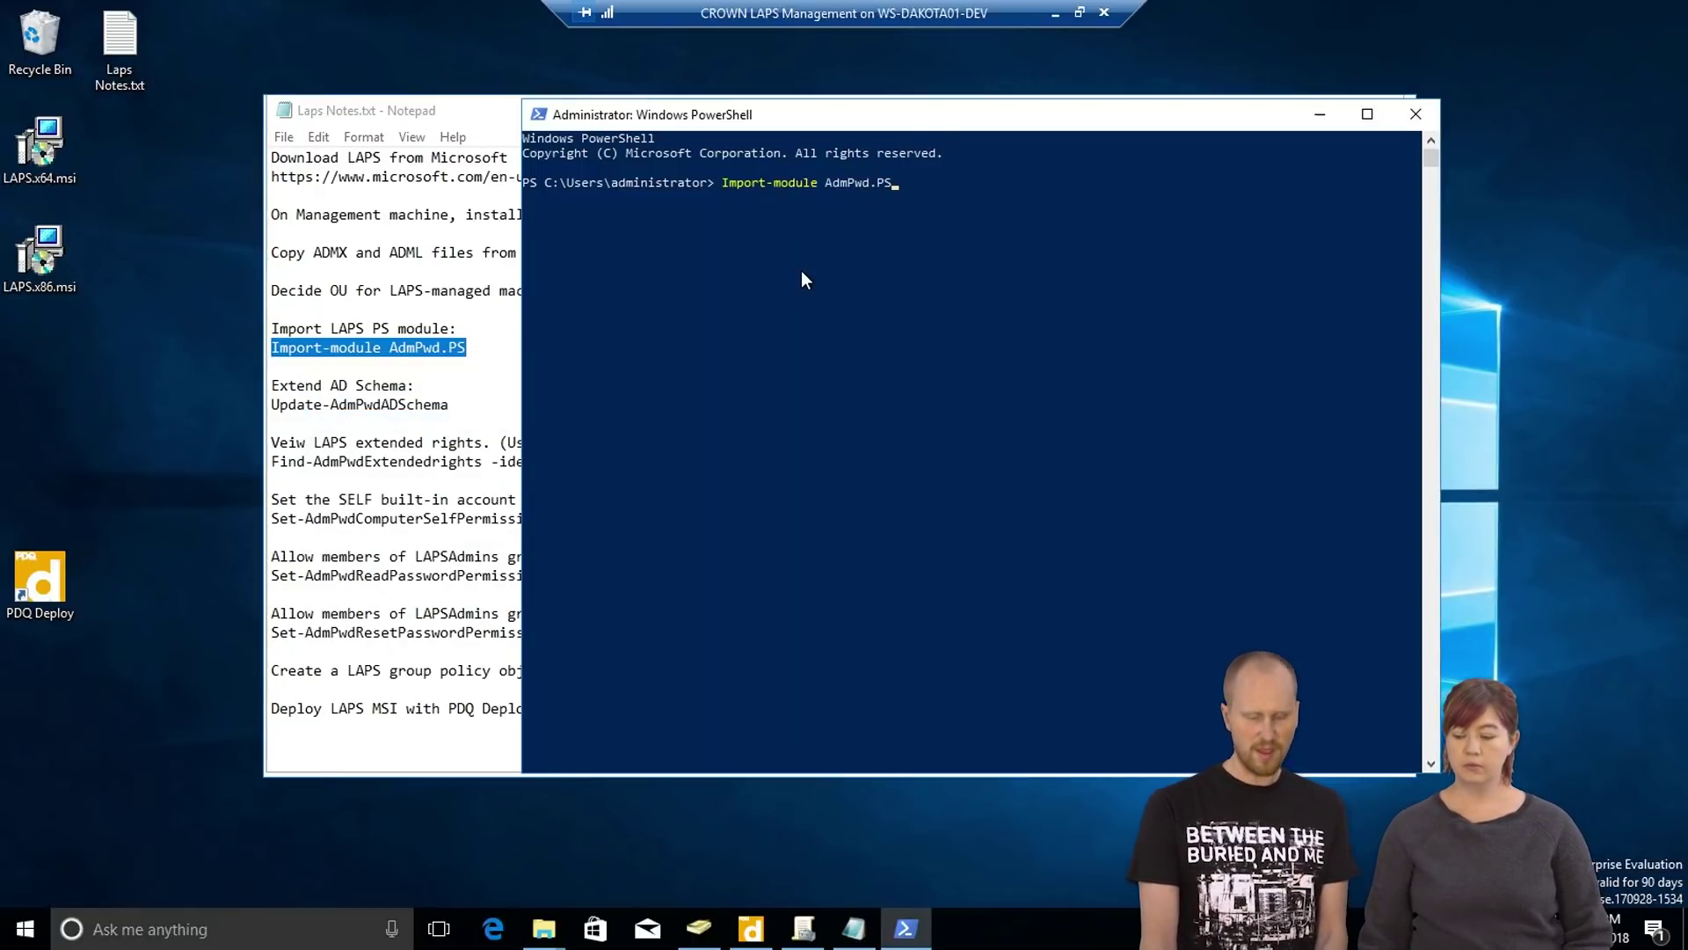
{"action": "key", "text": "Return"}
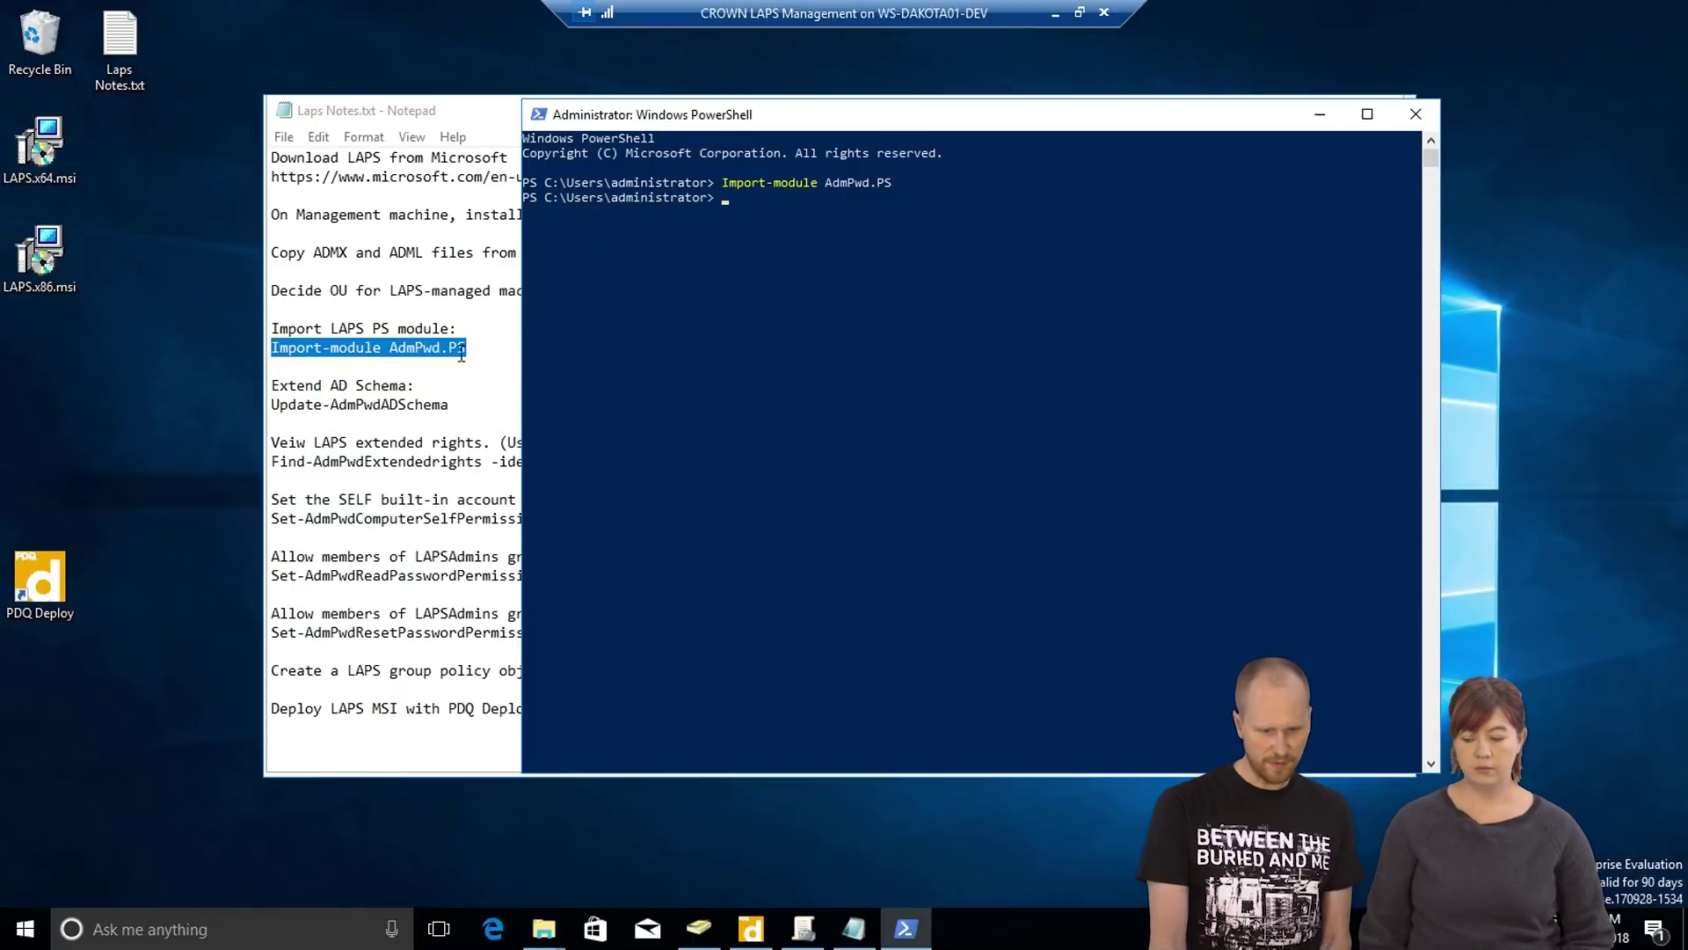
Step: Run Update-AdmPwdADSchema, which reports the LAPS attributes already exist
{"action": "left_click", "coordinate": [456, 405]}
{"action": "left_click_drag", "start_coordinate": [455, 404], "coordinate": [273, 406]}
{"action": "right_click", "coordinate": [330, 408]}
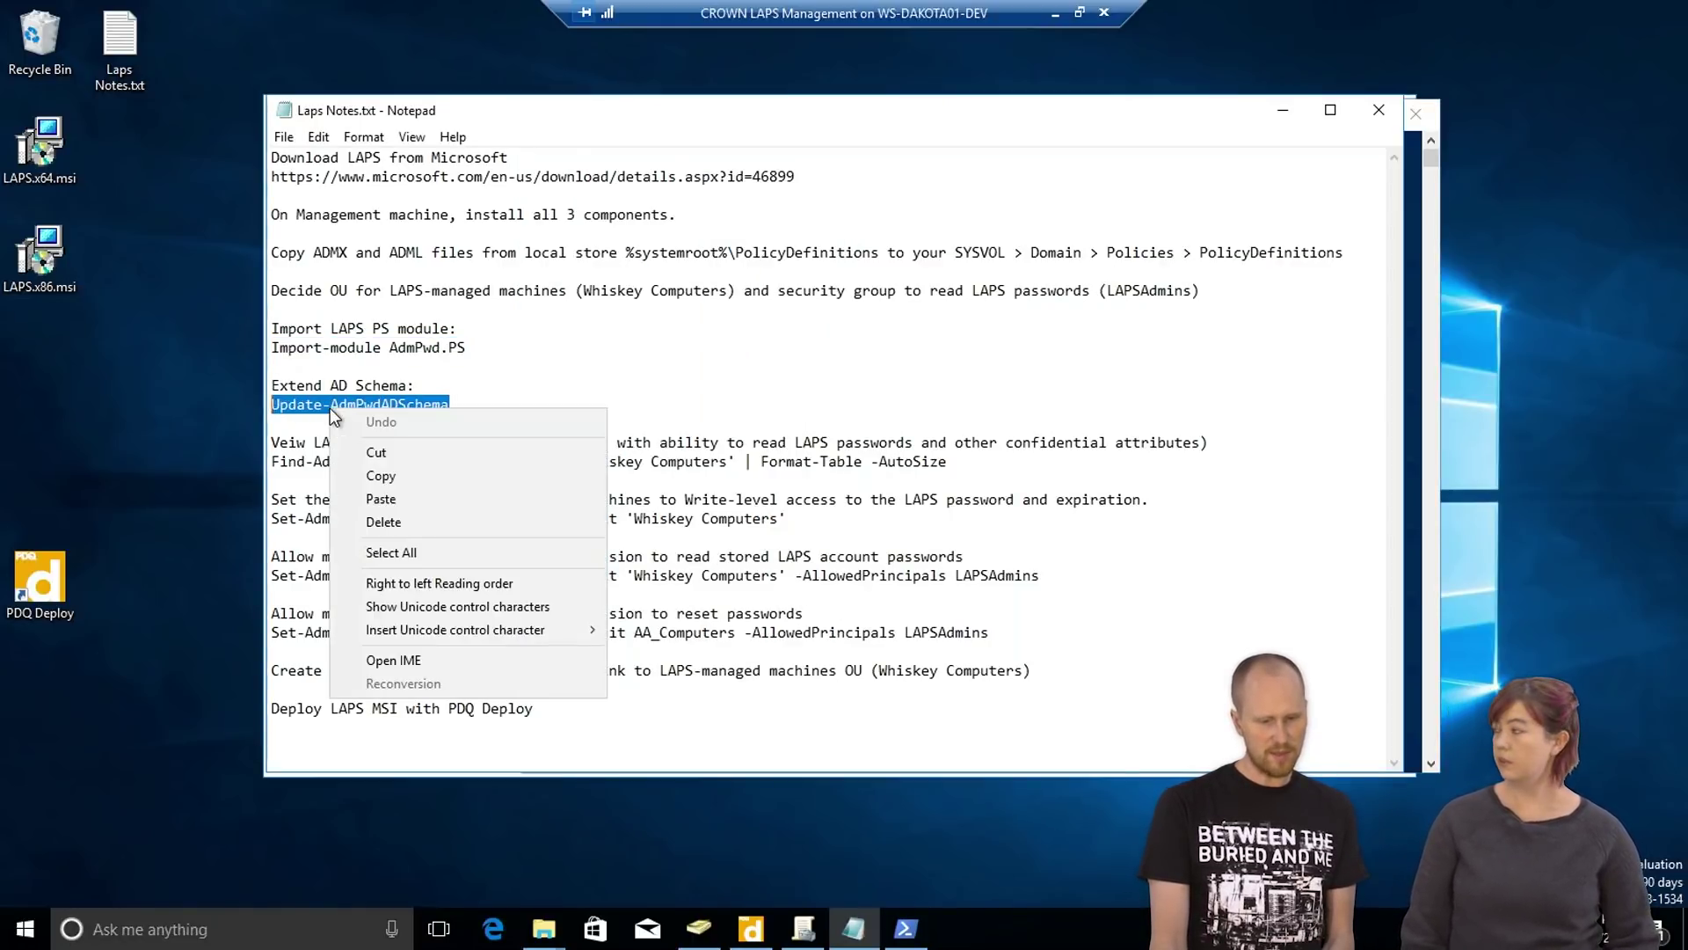
{"action": "left_click", "coordinate": [410, 473]}
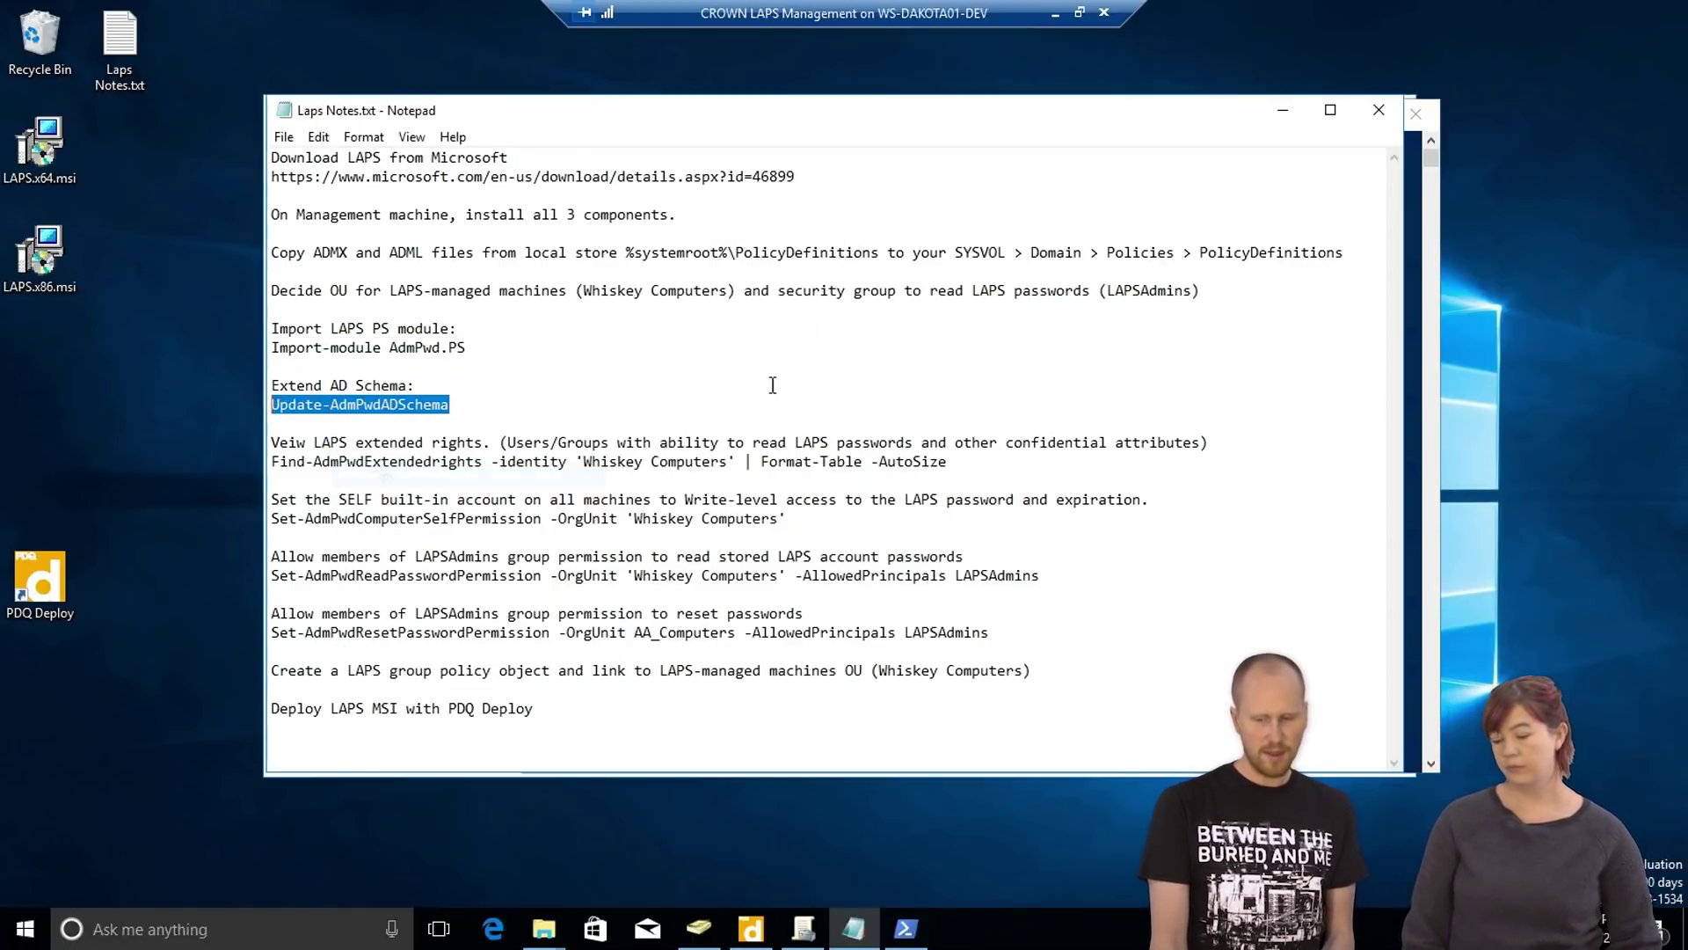
{"action": "left_click", "coordinate": [1438, 311]}
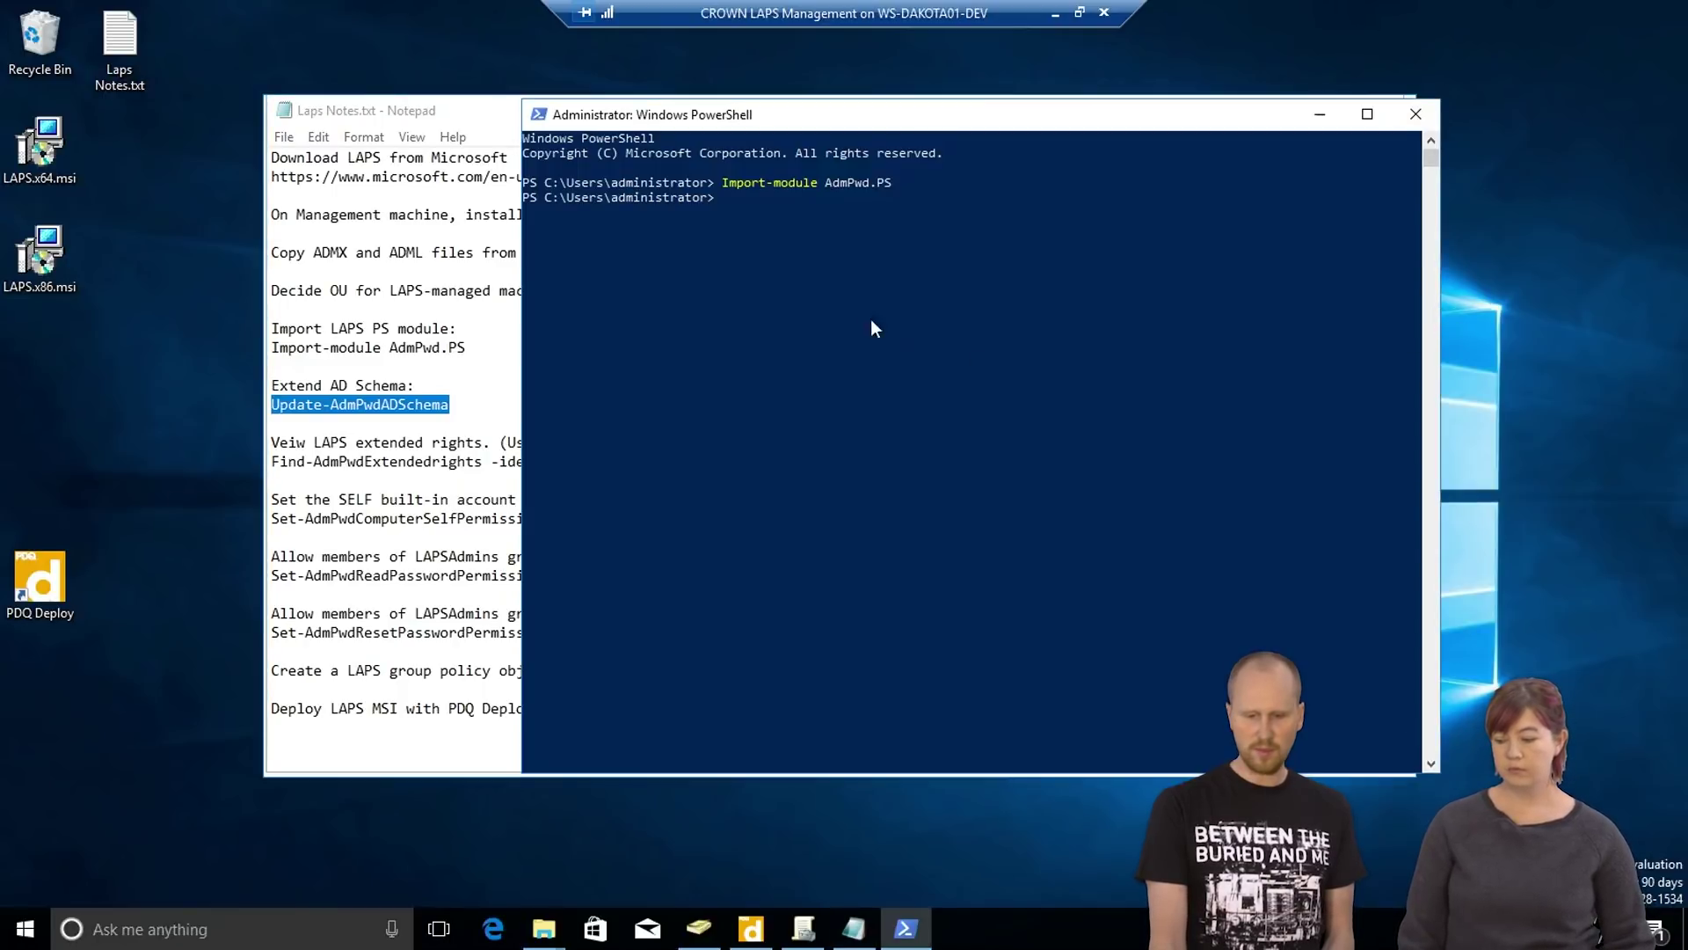
{"action": "right_click", "coordinate": [760, 211]}
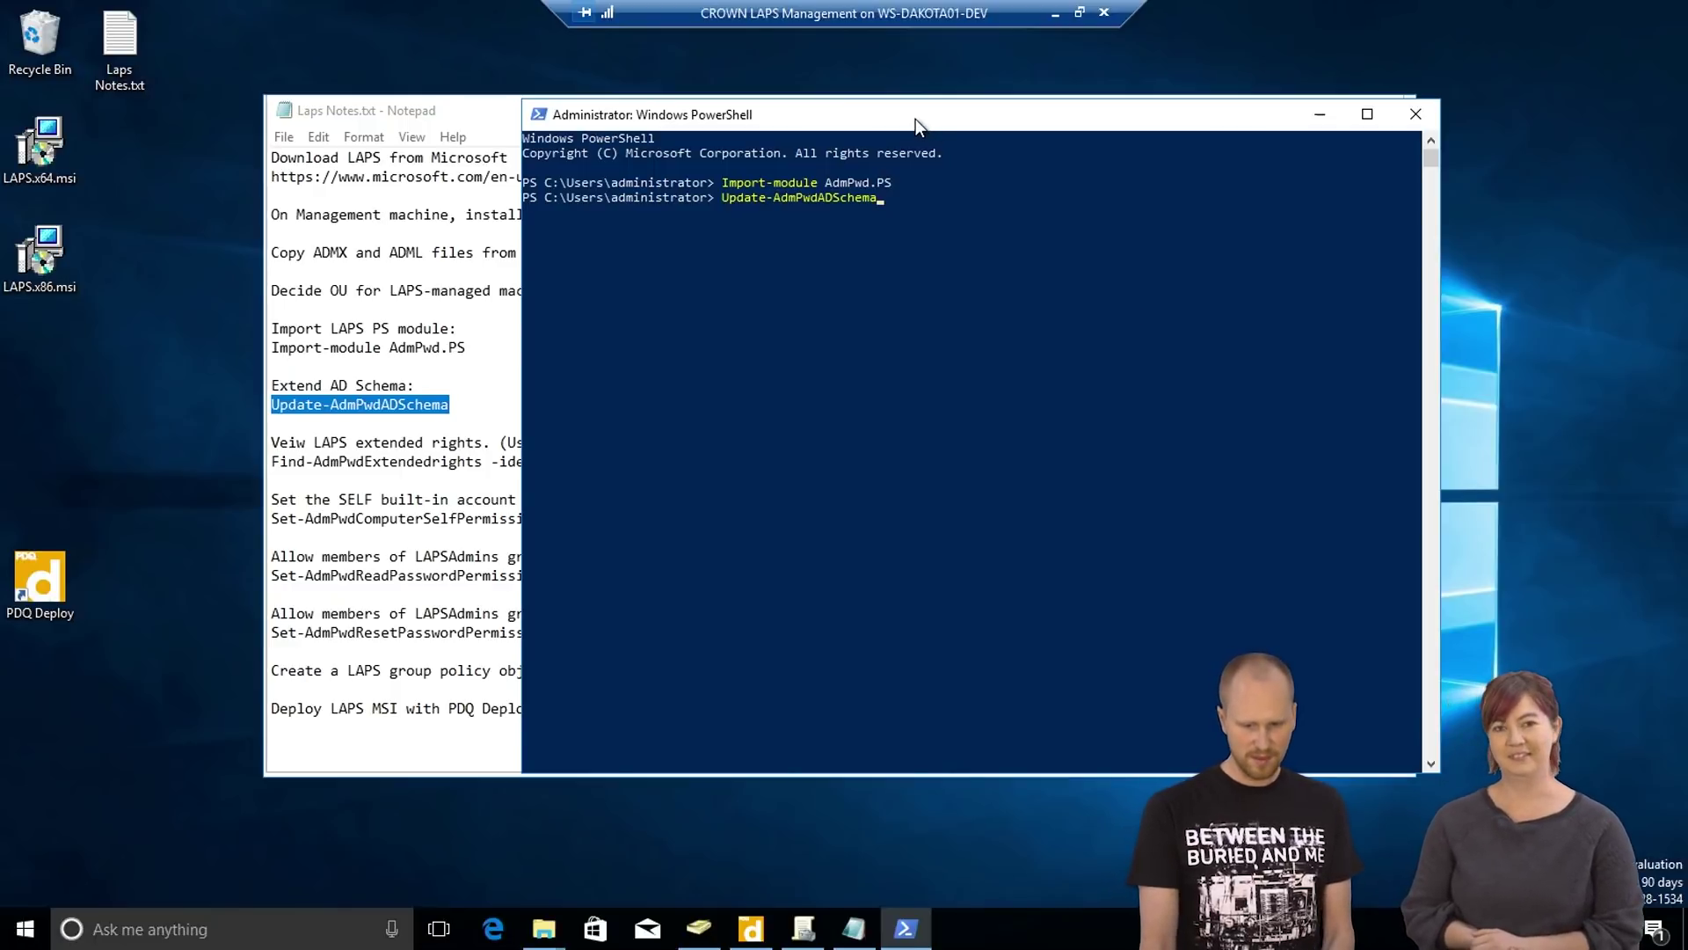
{"action": "key", "text": "Return"}
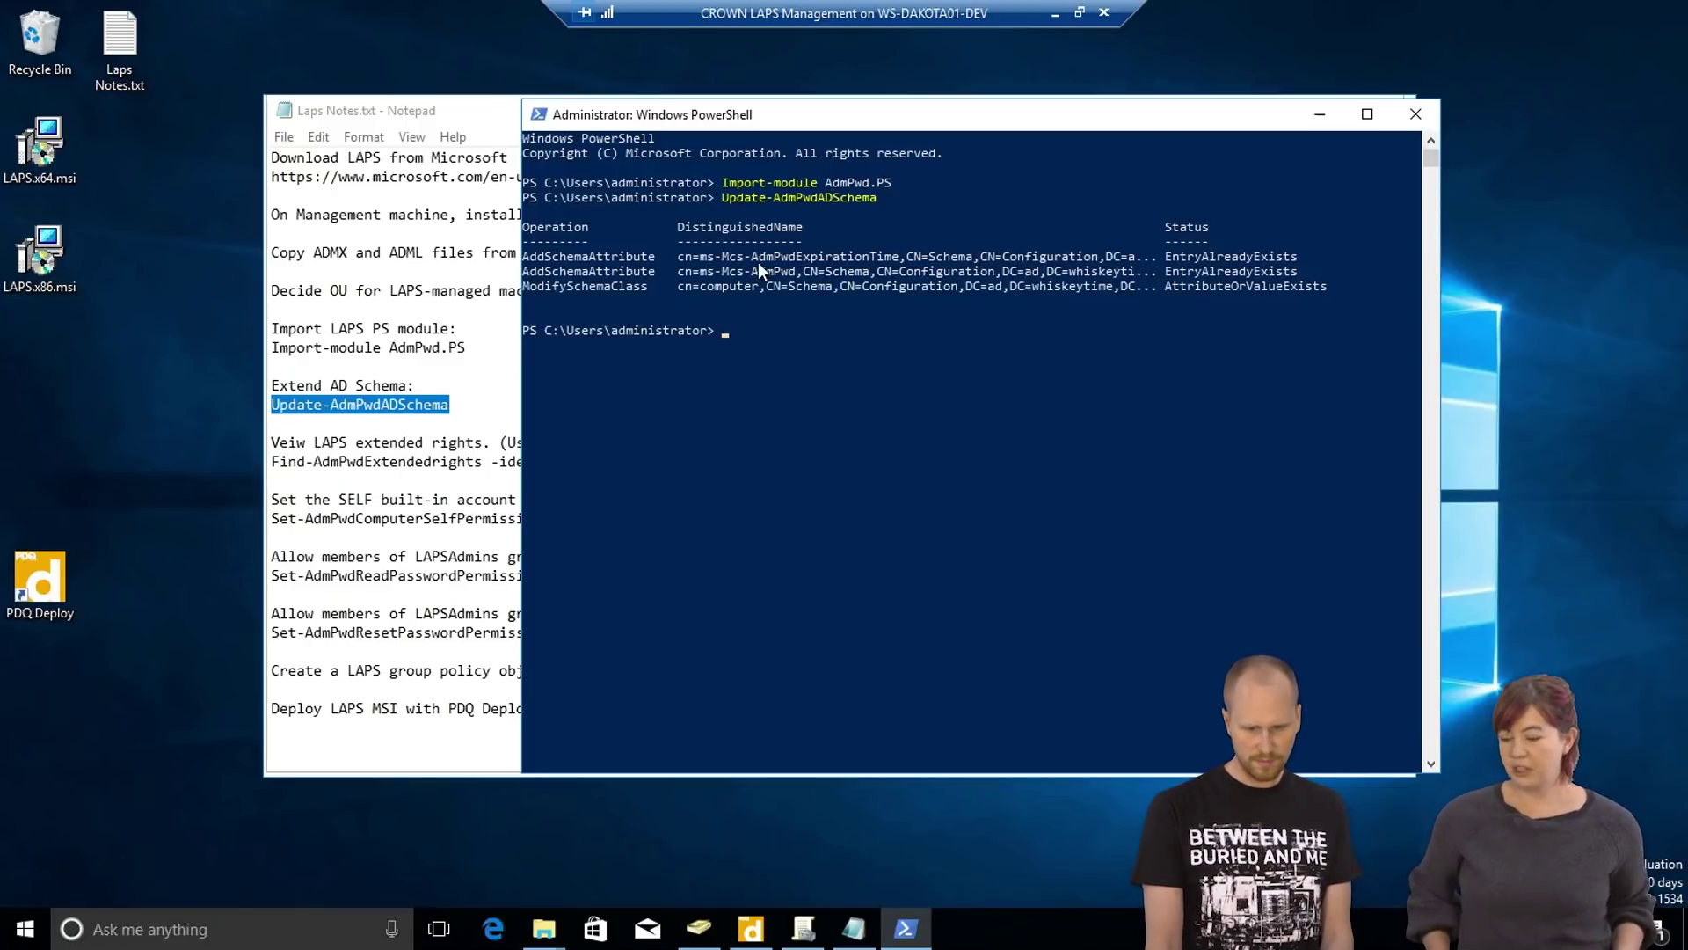
{"action": "left_click", "coordinate": [421, 444]}
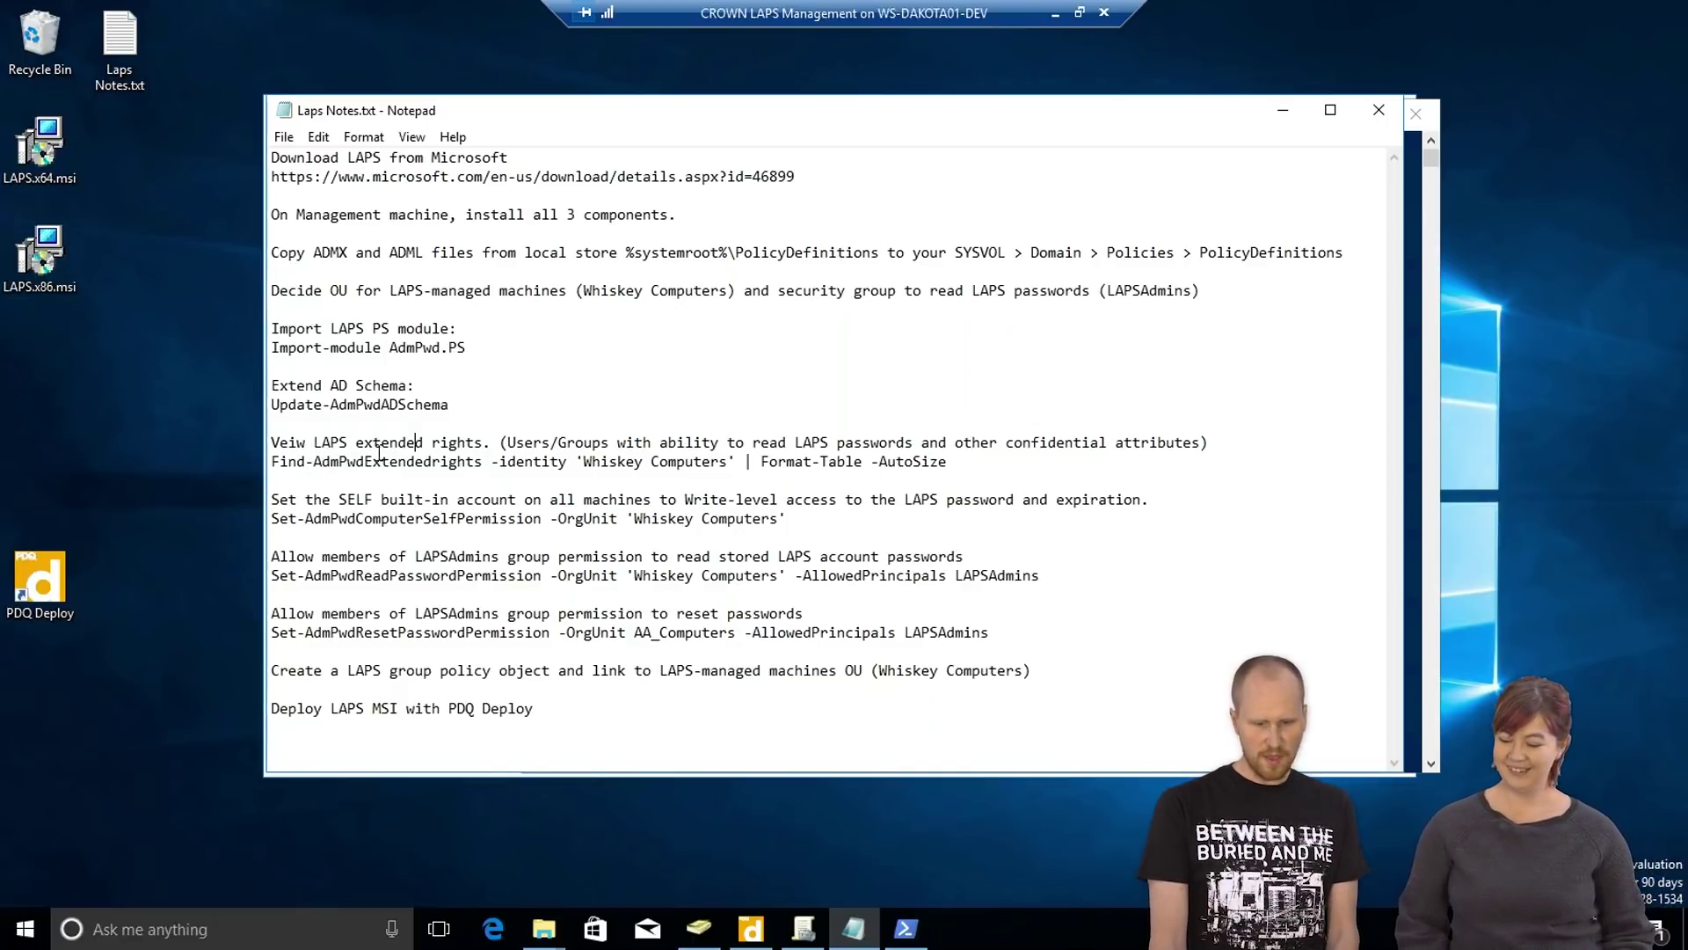
Step: Run Find-AdmPwdExtendedRights on Whiskey Computers, listing SYSTEM, Domain Admins and the LAPS admins group
{"action": "double_click", "coordinate": [286, 443]}
{"action": "left_click", "coordinate": [391, 426]}
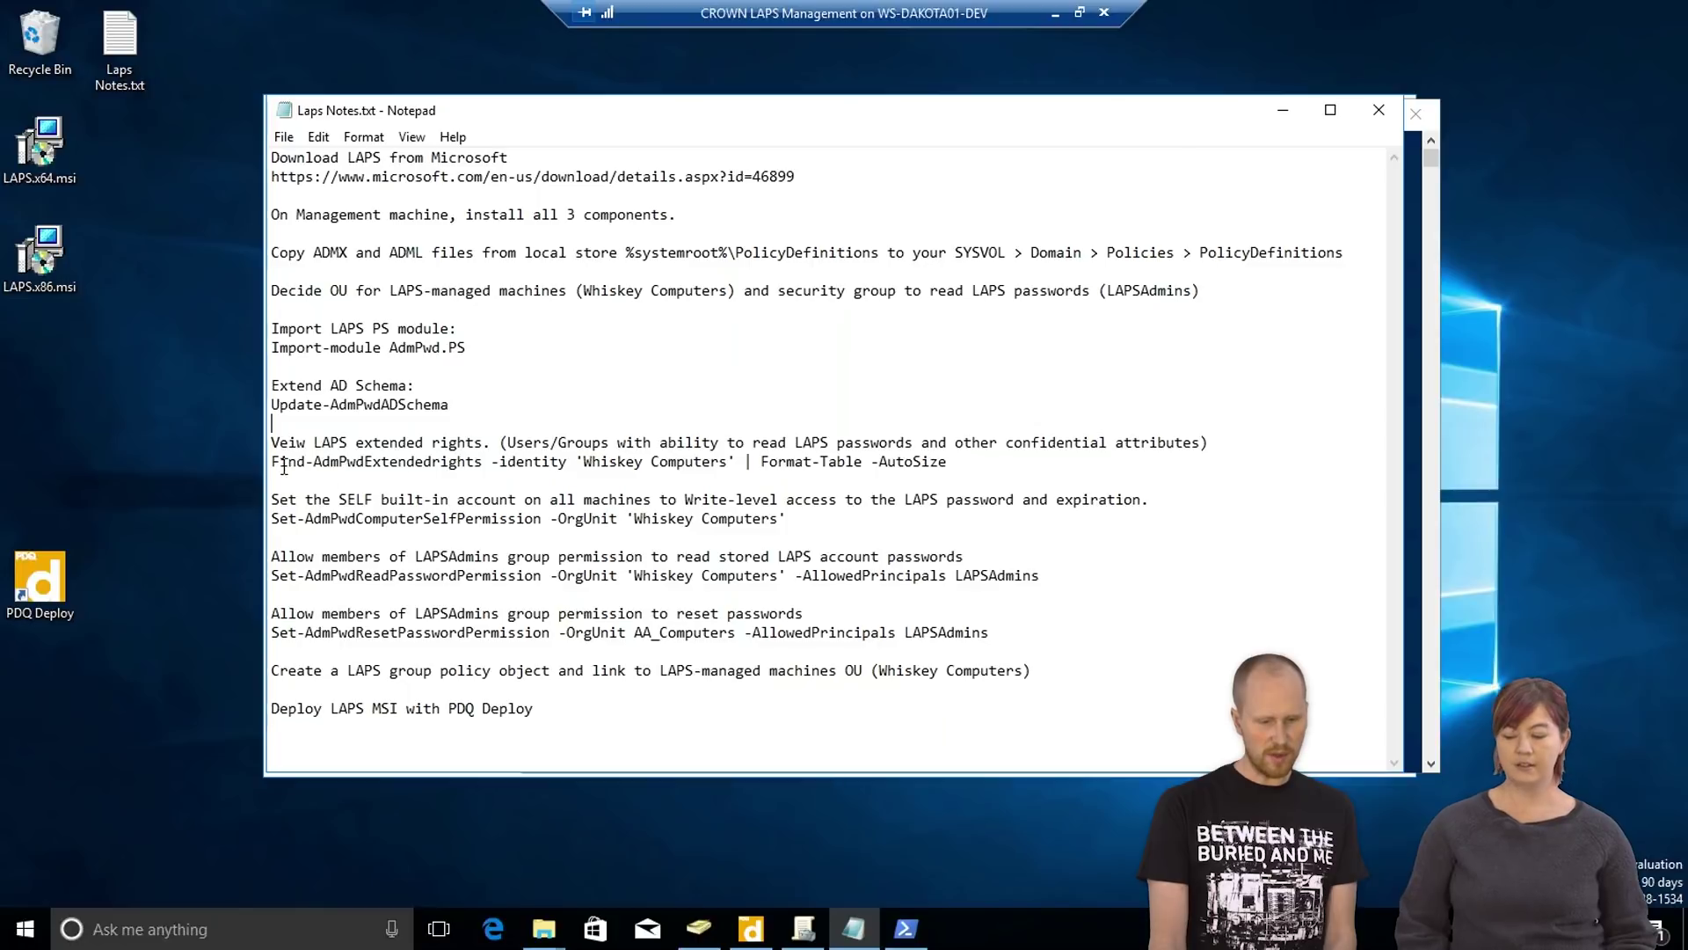
{"action": "left_click_drag", "start_coordinate": [273, 462], "coordinate": [924, 460]}
{"action": "right_click", "coordinate": [923, 461]}
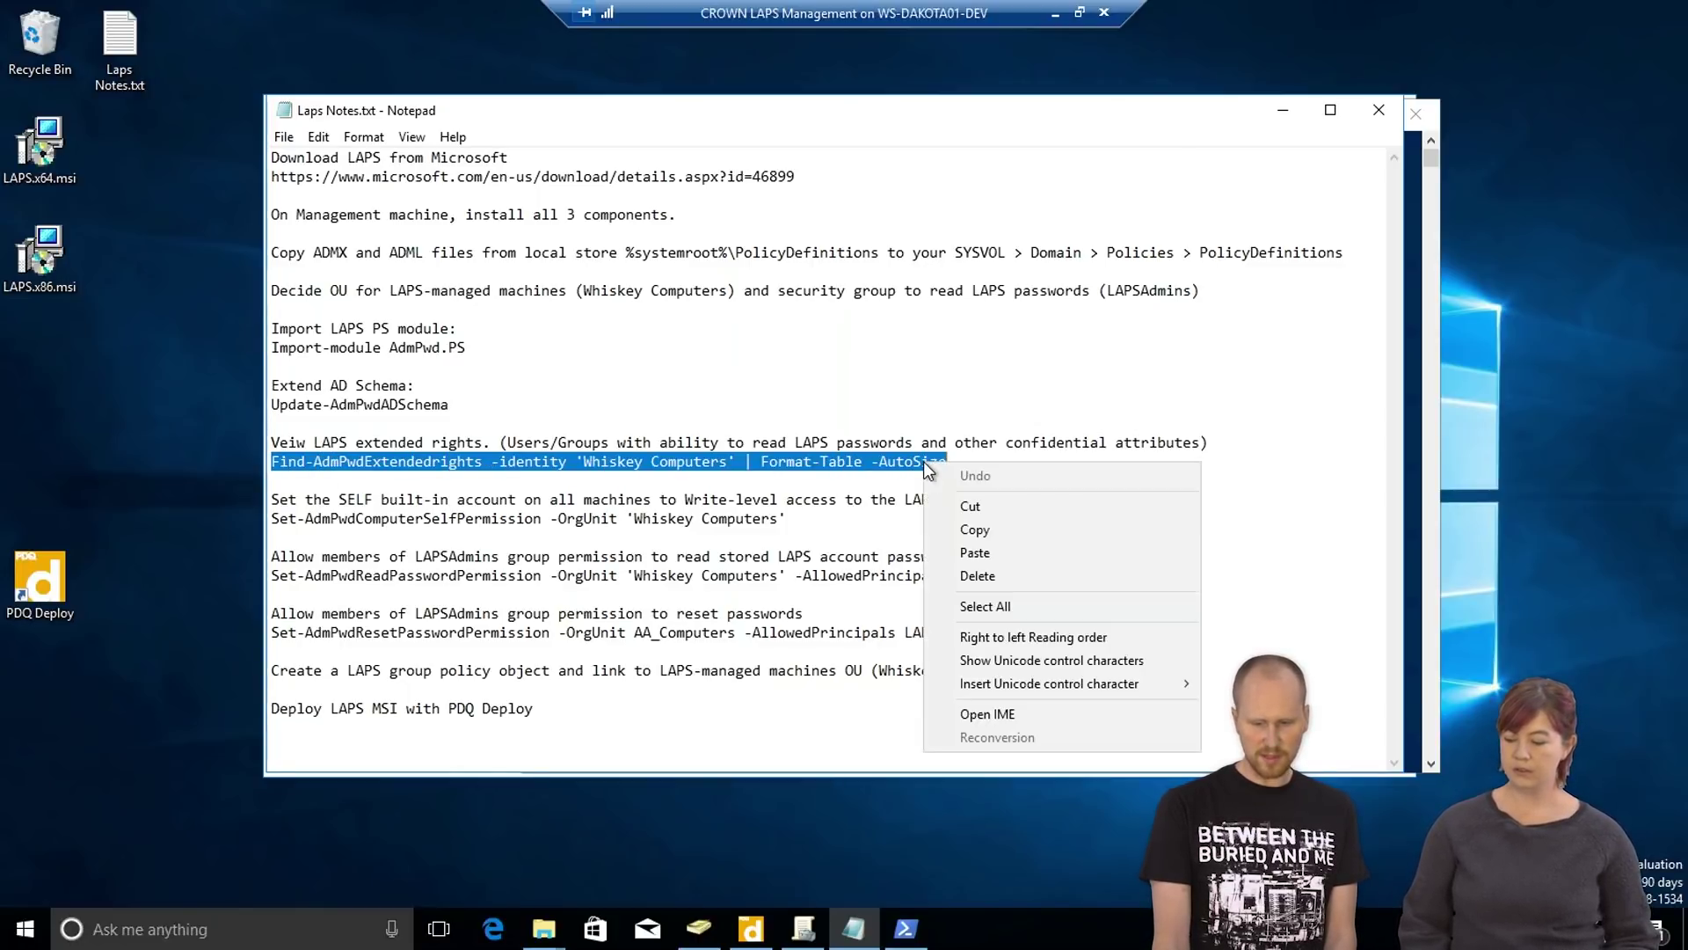
{"action": "left_click", "coordinate": [1005, 529]}
{"action": "left_click", "coordinate": [1434, 156]}
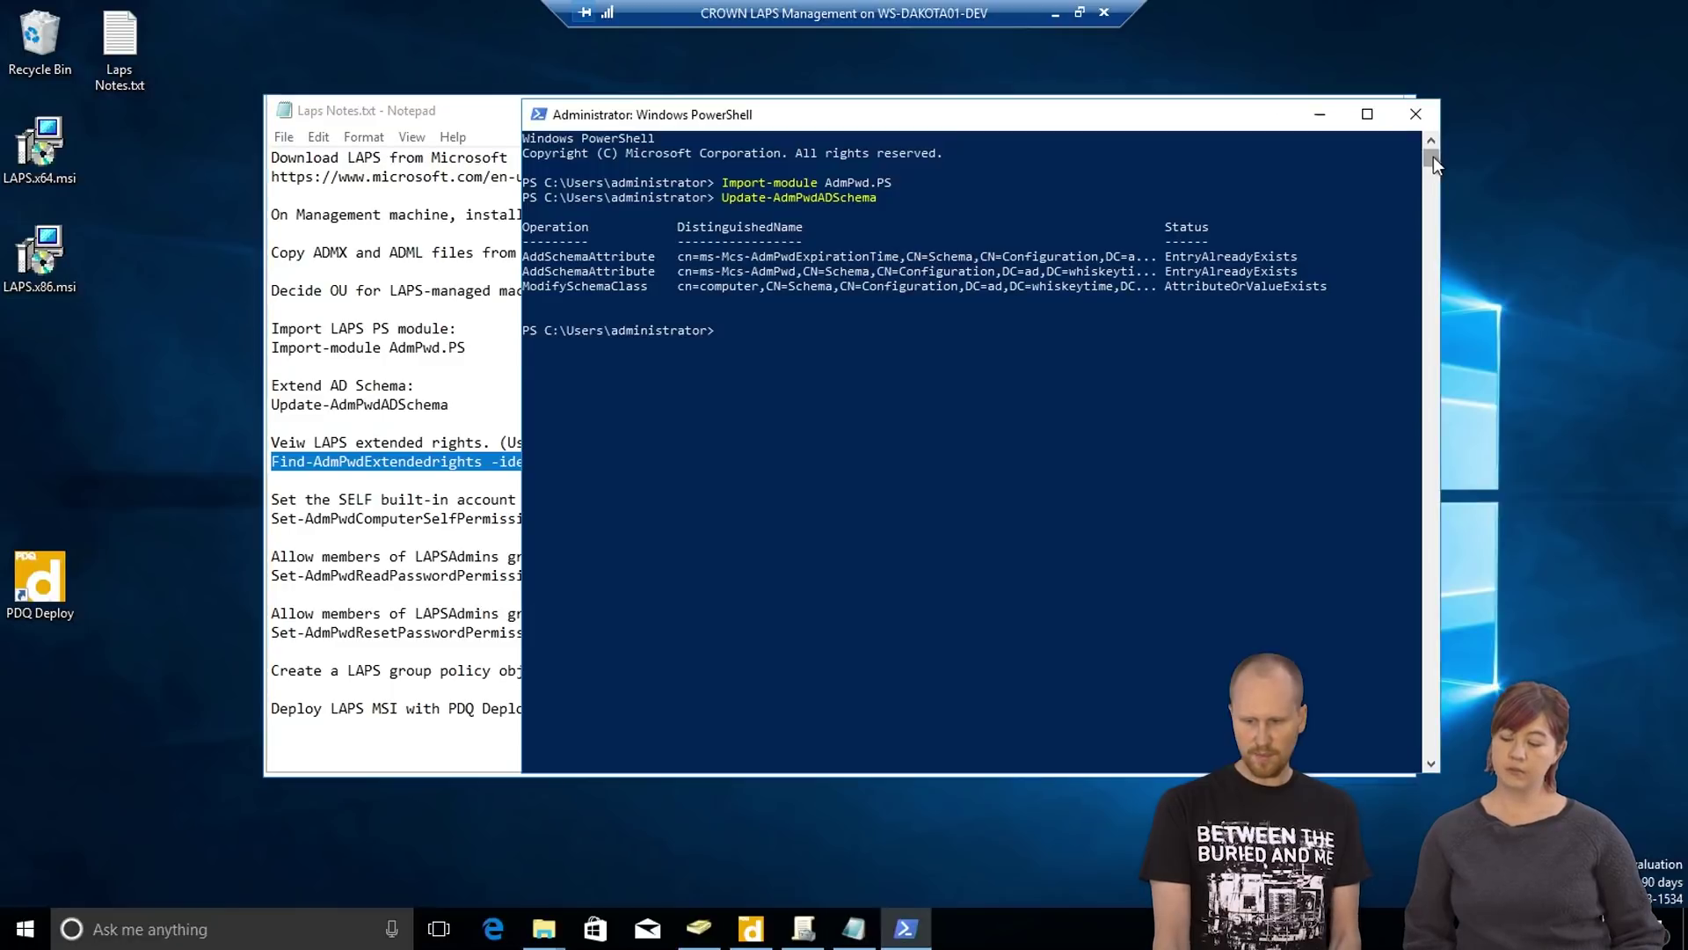
{"action": "right_click", "coordinate": [761, 345]}
{"action": "key", "text": "Return"}
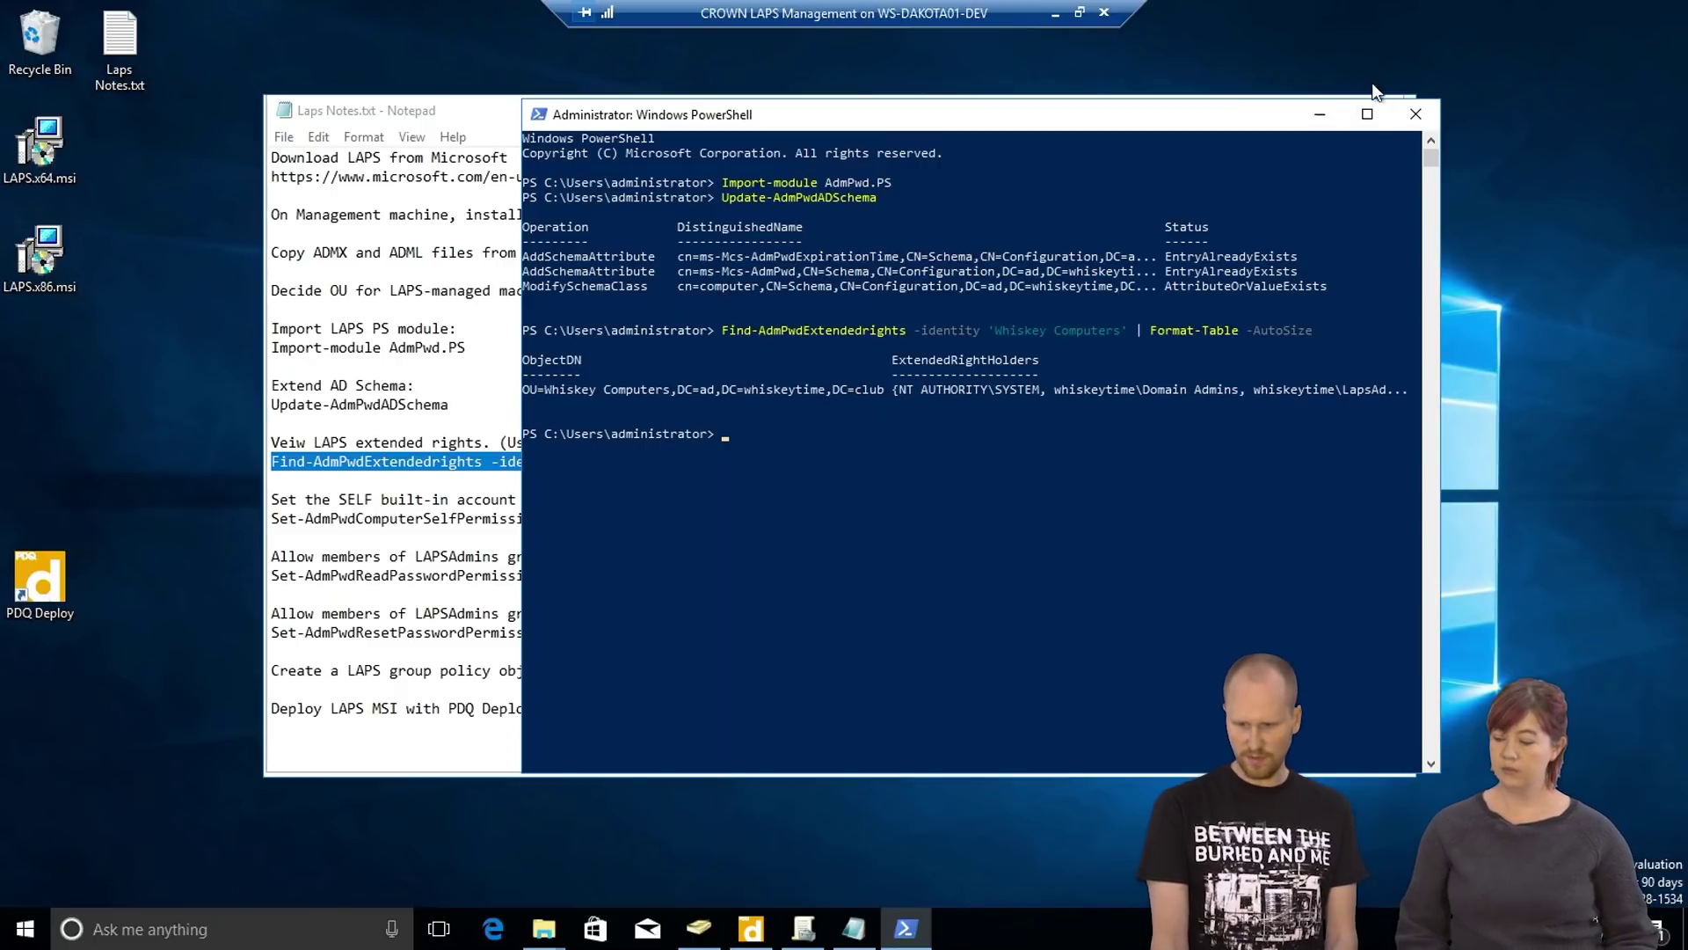
{"action": "left_click_drag", "start_coordinate": [1440, 191], "coordinate": [1594, 213]}
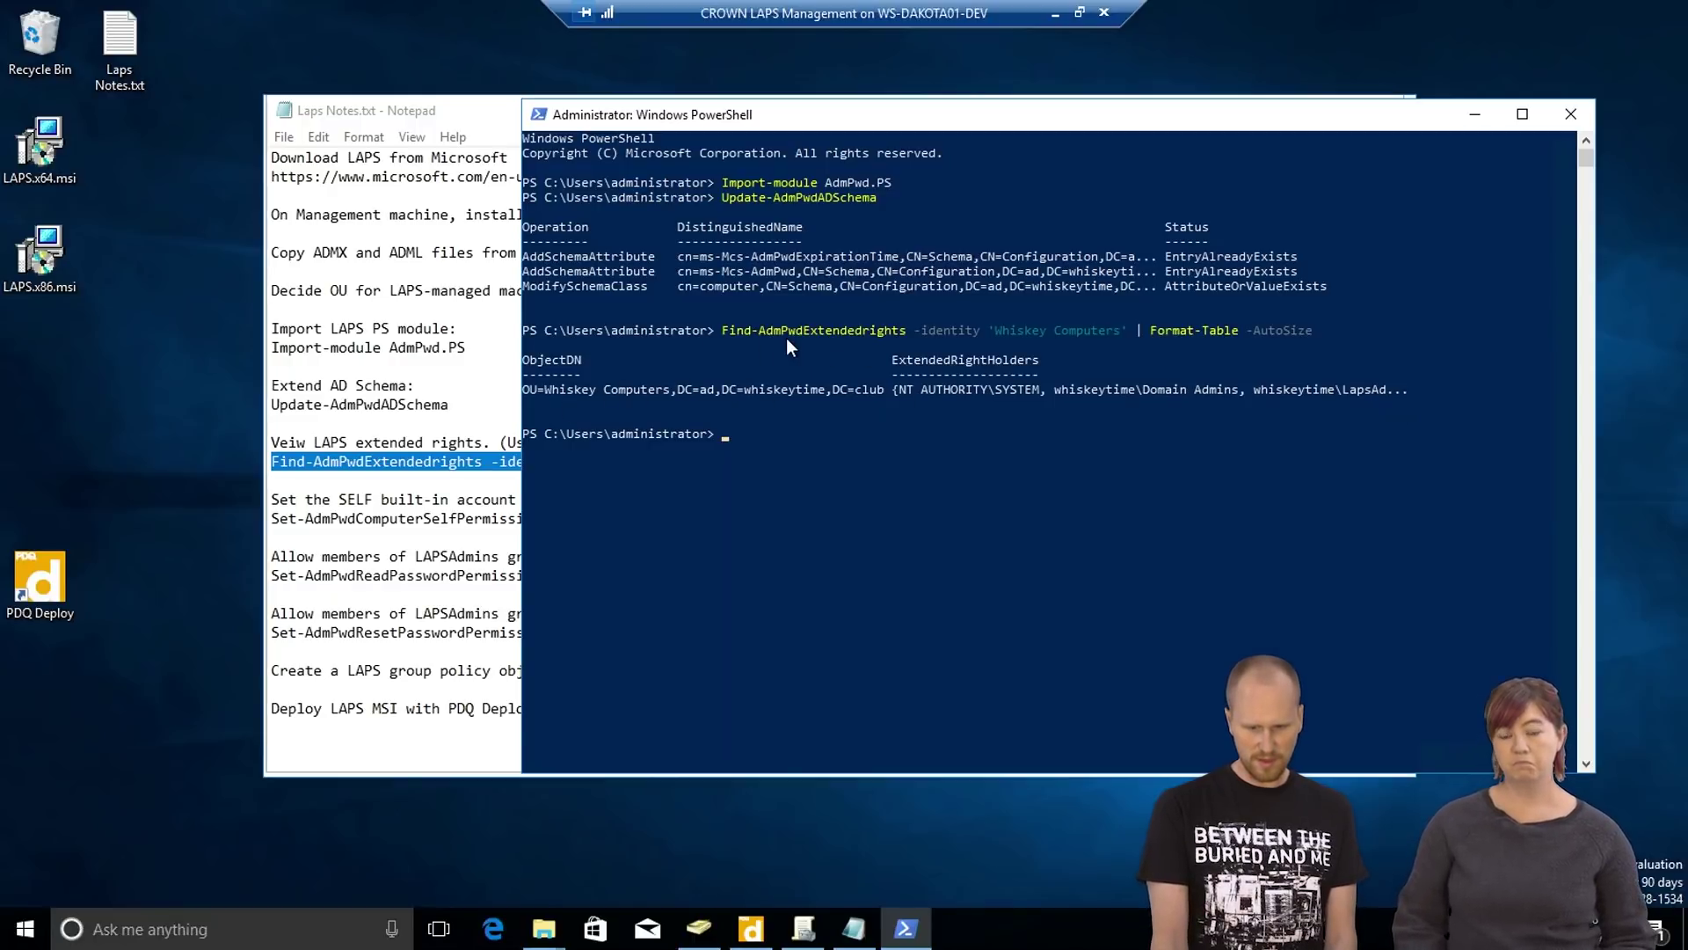
{"action": "left_click", "coordinate": [405, 516]}
{"action": "key", "text": "End"}
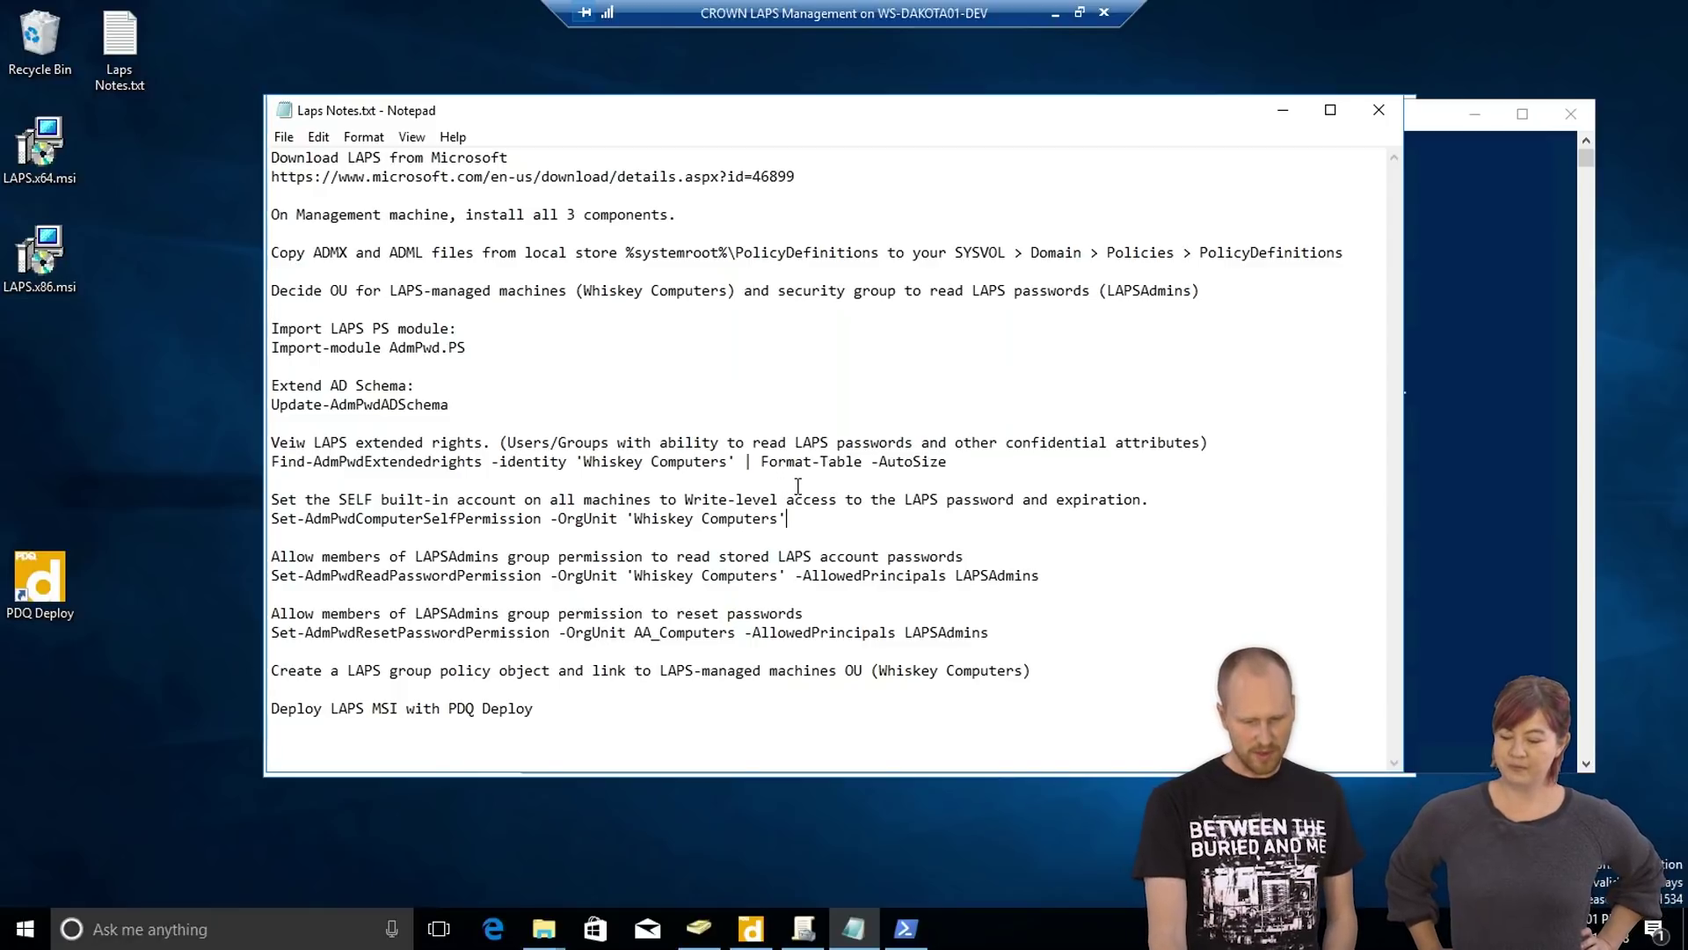
Step: Run Set-AdmPwdComputerSelfPermission on Whiskey Computers, reported as Delegated
{"action": "left_click_drag", "start_coordinate": [272, 519], "coordinate": [803, 520]}
{"action": "right_click", "coordinate": [775, 521]}
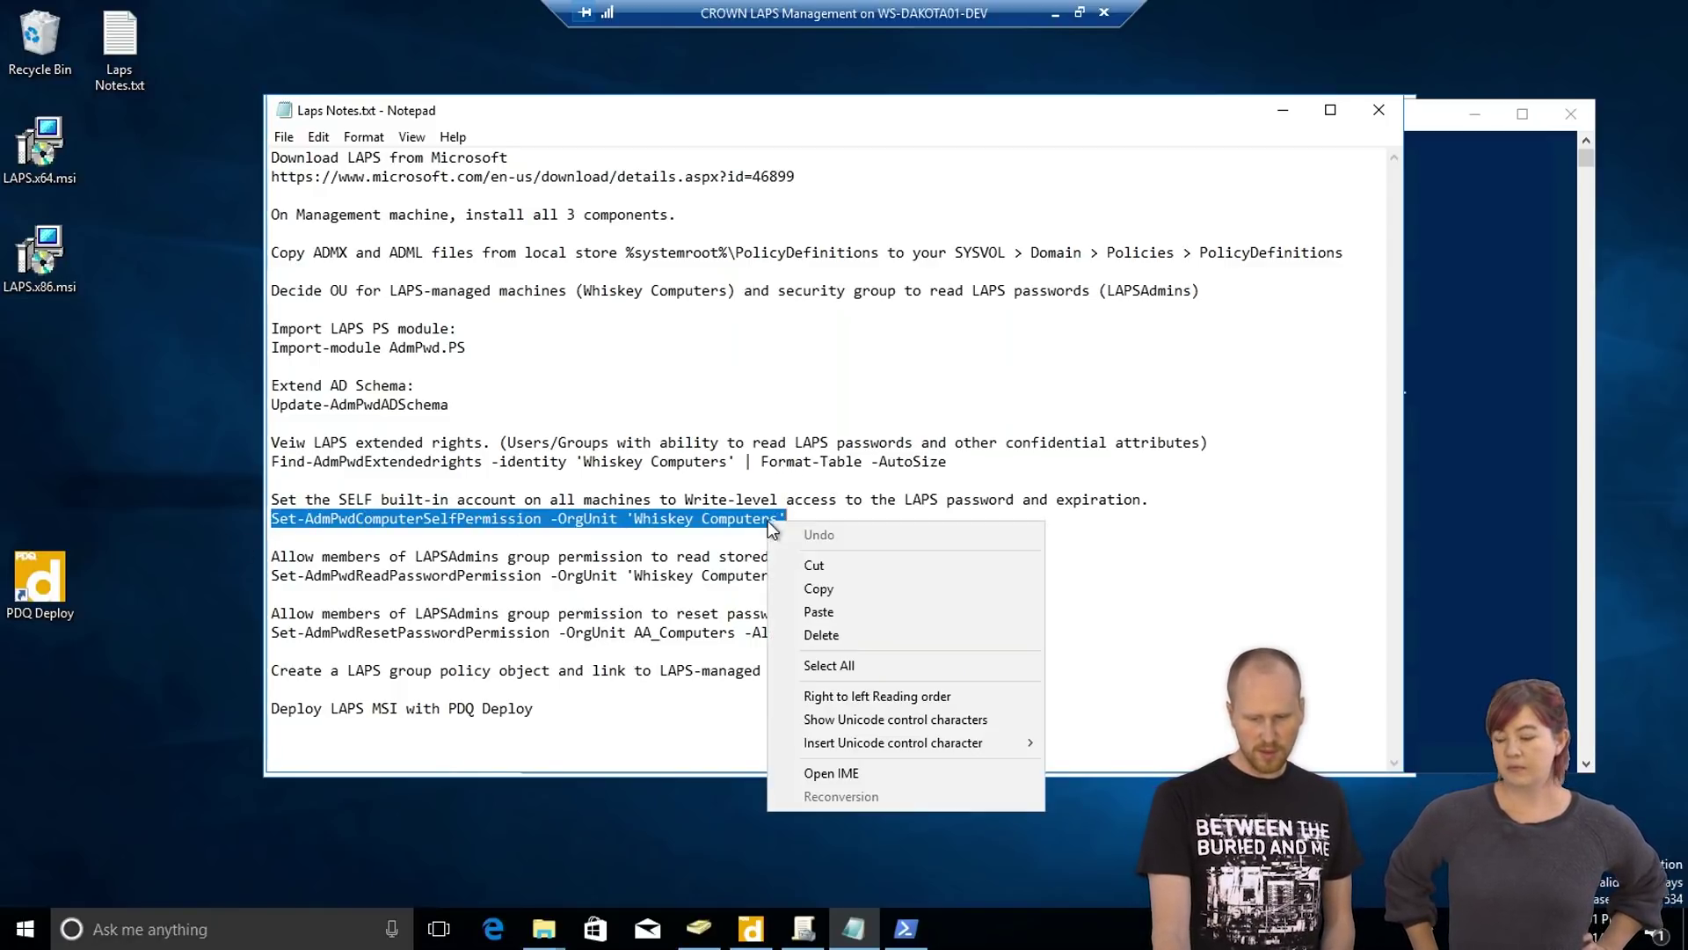
{"action": "left_click", "coordinate": [870, 585]}
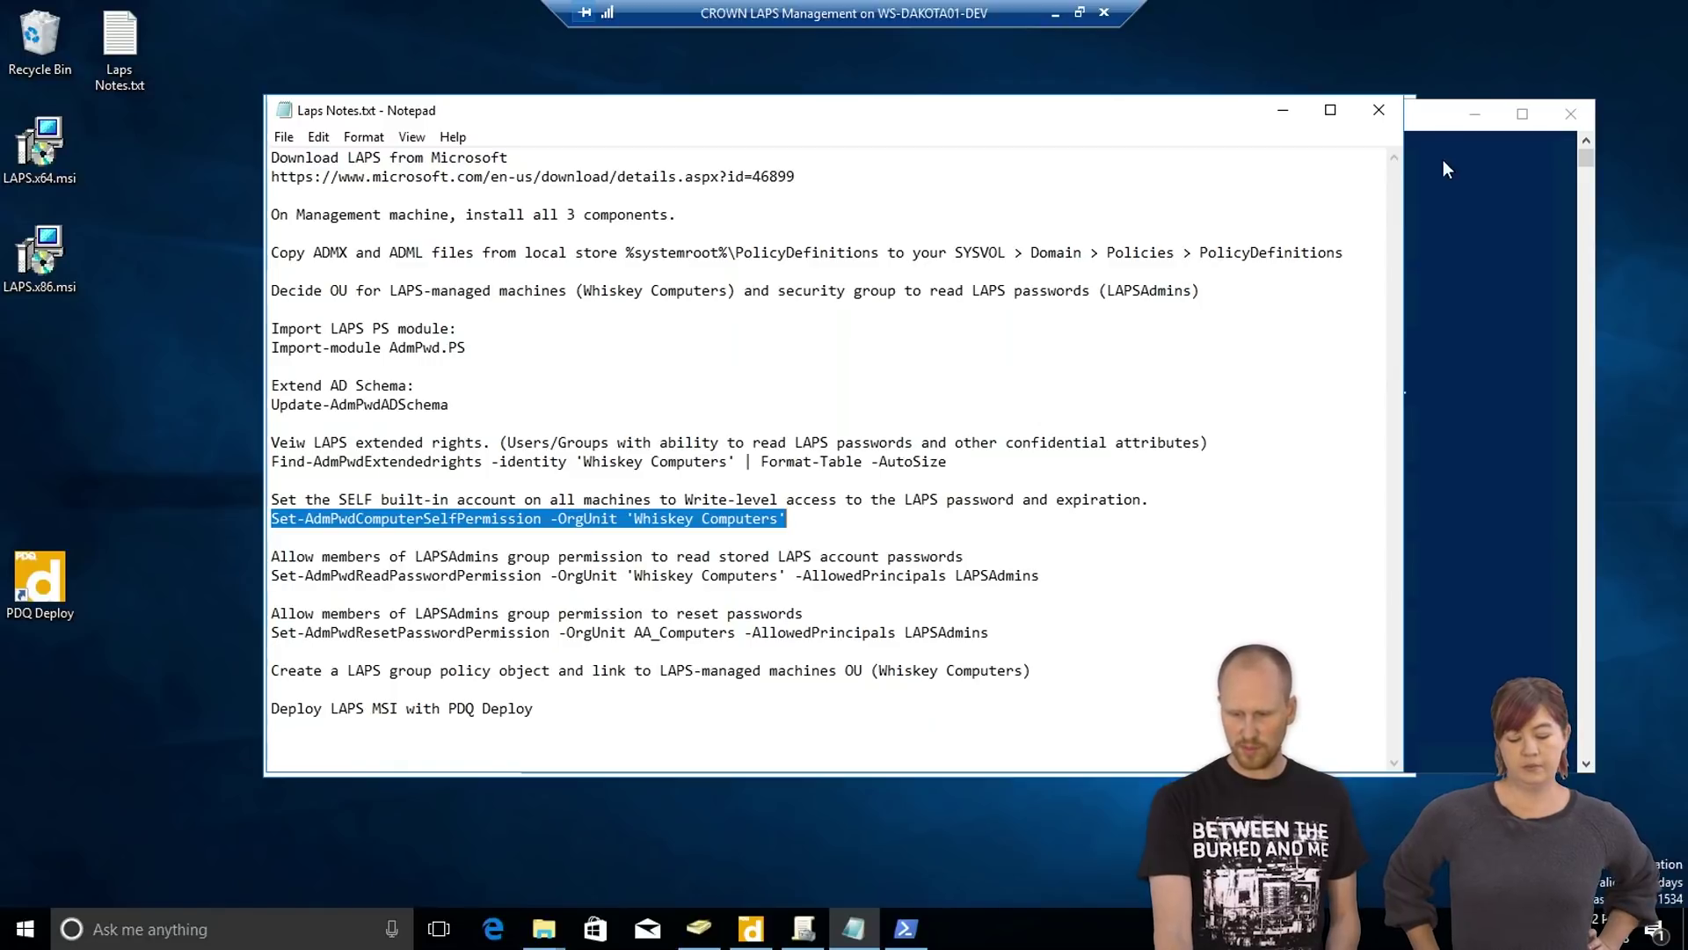
{"action": "left_click", "coordinate": [1433, 119]}
{"action": "right_click", "coordinate": [810, 458]}
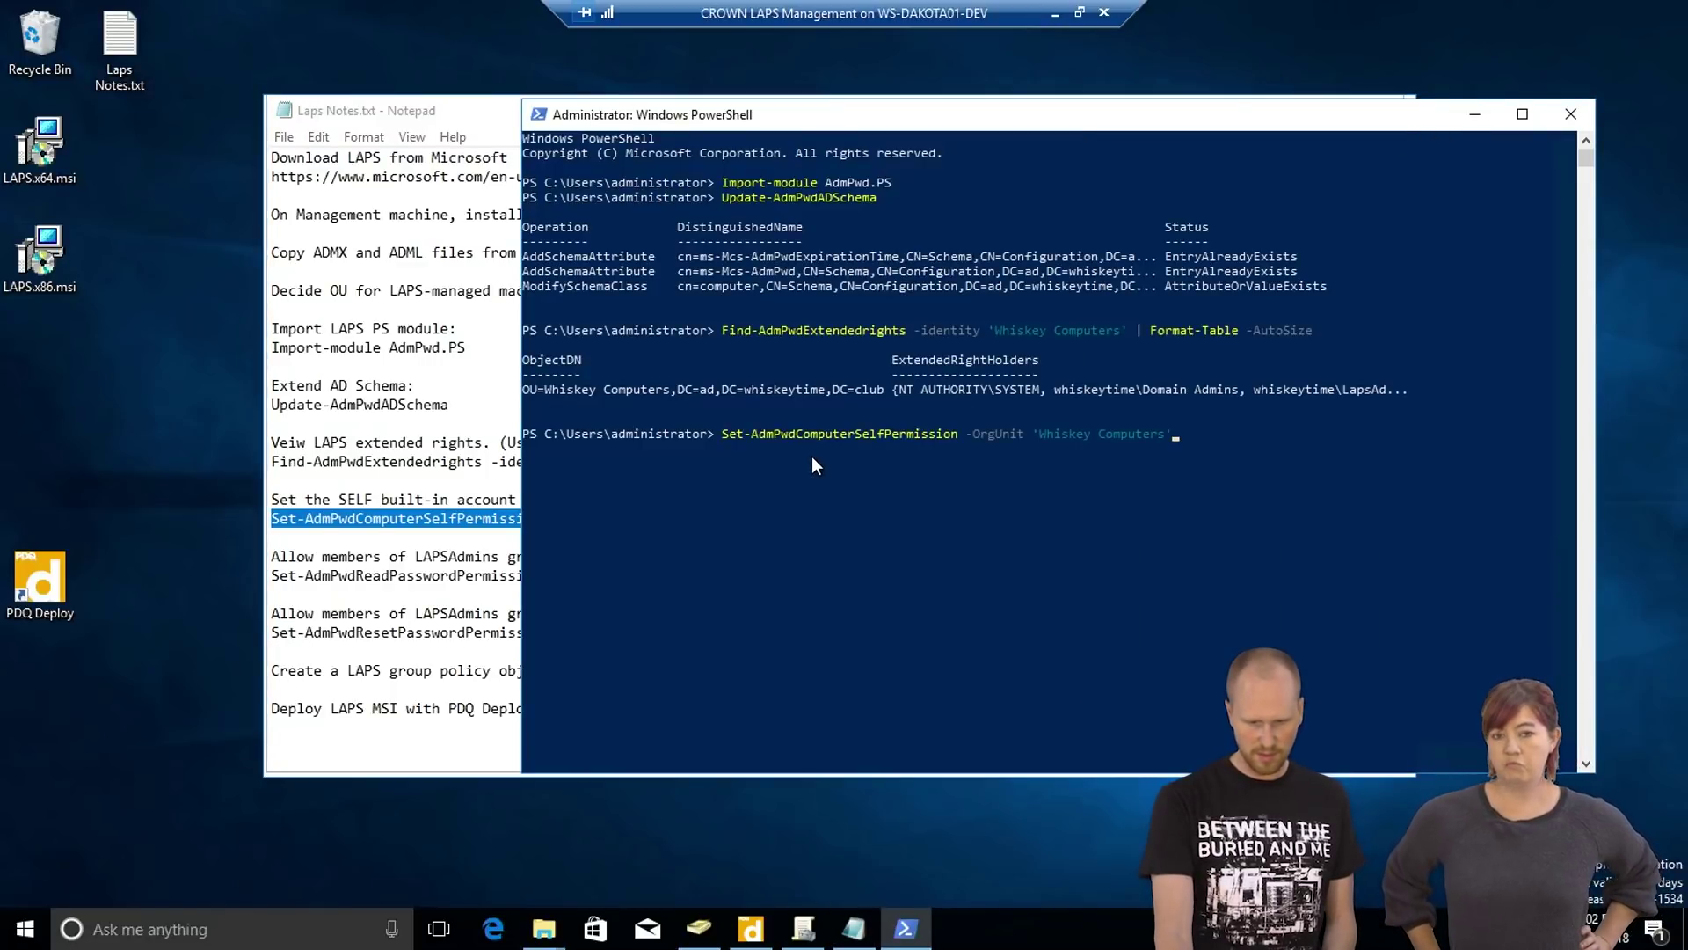
{"action": "key", "text": "Return"}
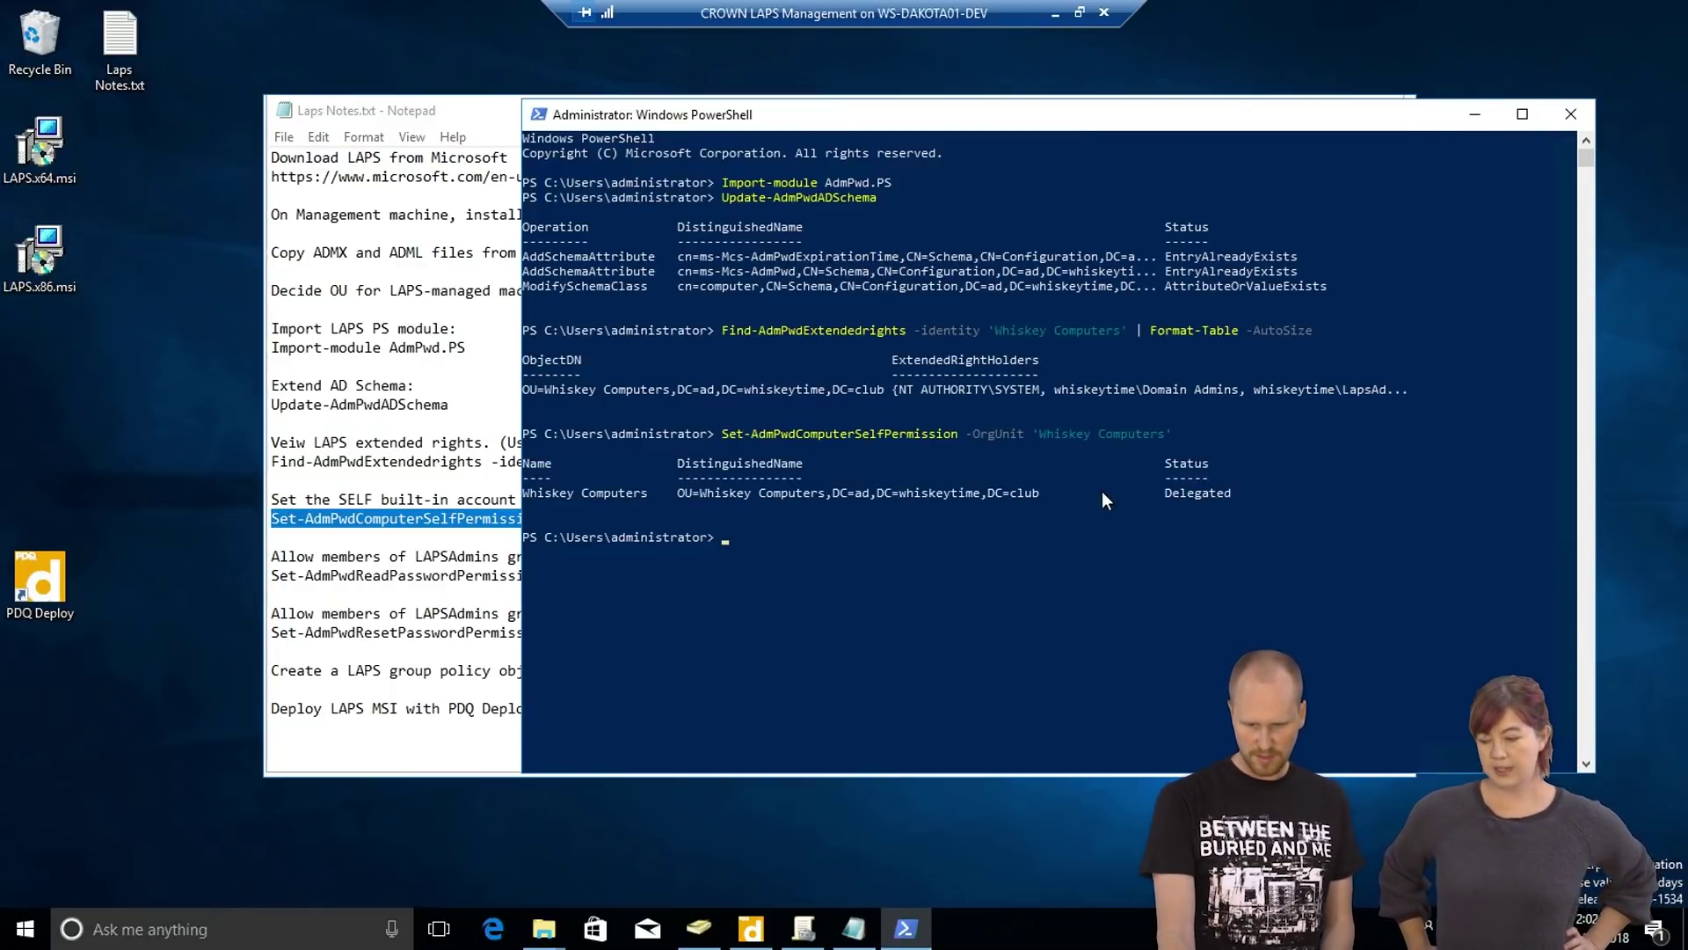
Step: Run Set-AdmPwdReadPasswordPermission granting LAPSAdmins read access on Whiskey Computers
{"action": "left_click", "coordinate": [431, 555]}
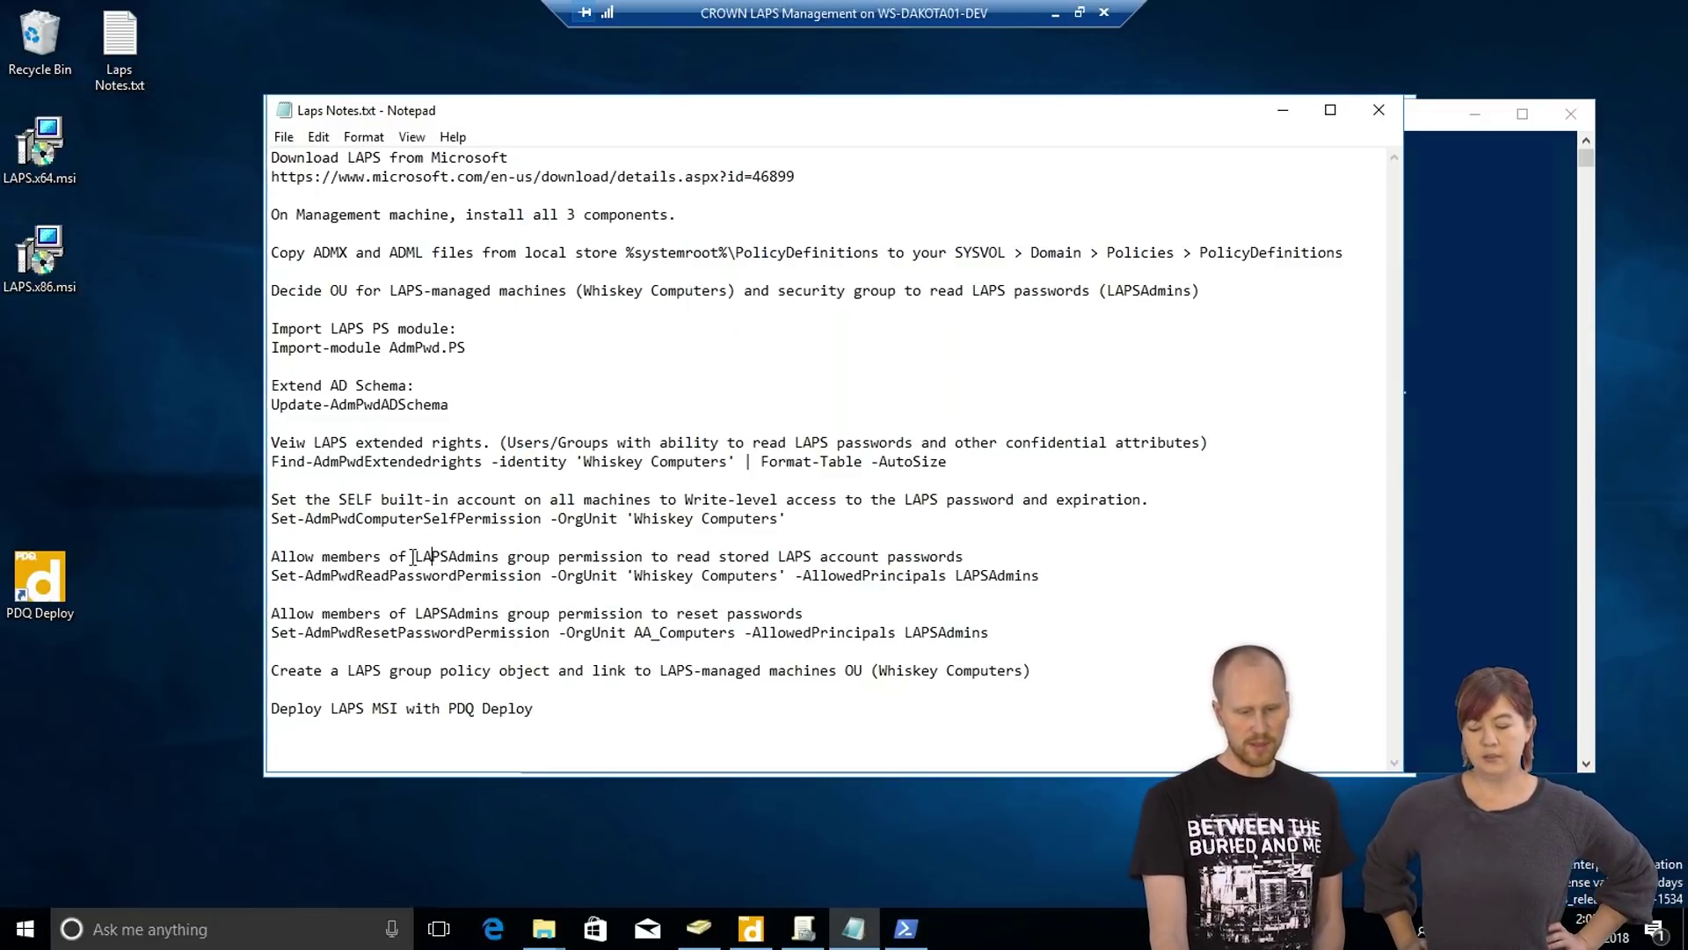
{"action": "left_click", "coordinate": [416, 556]}
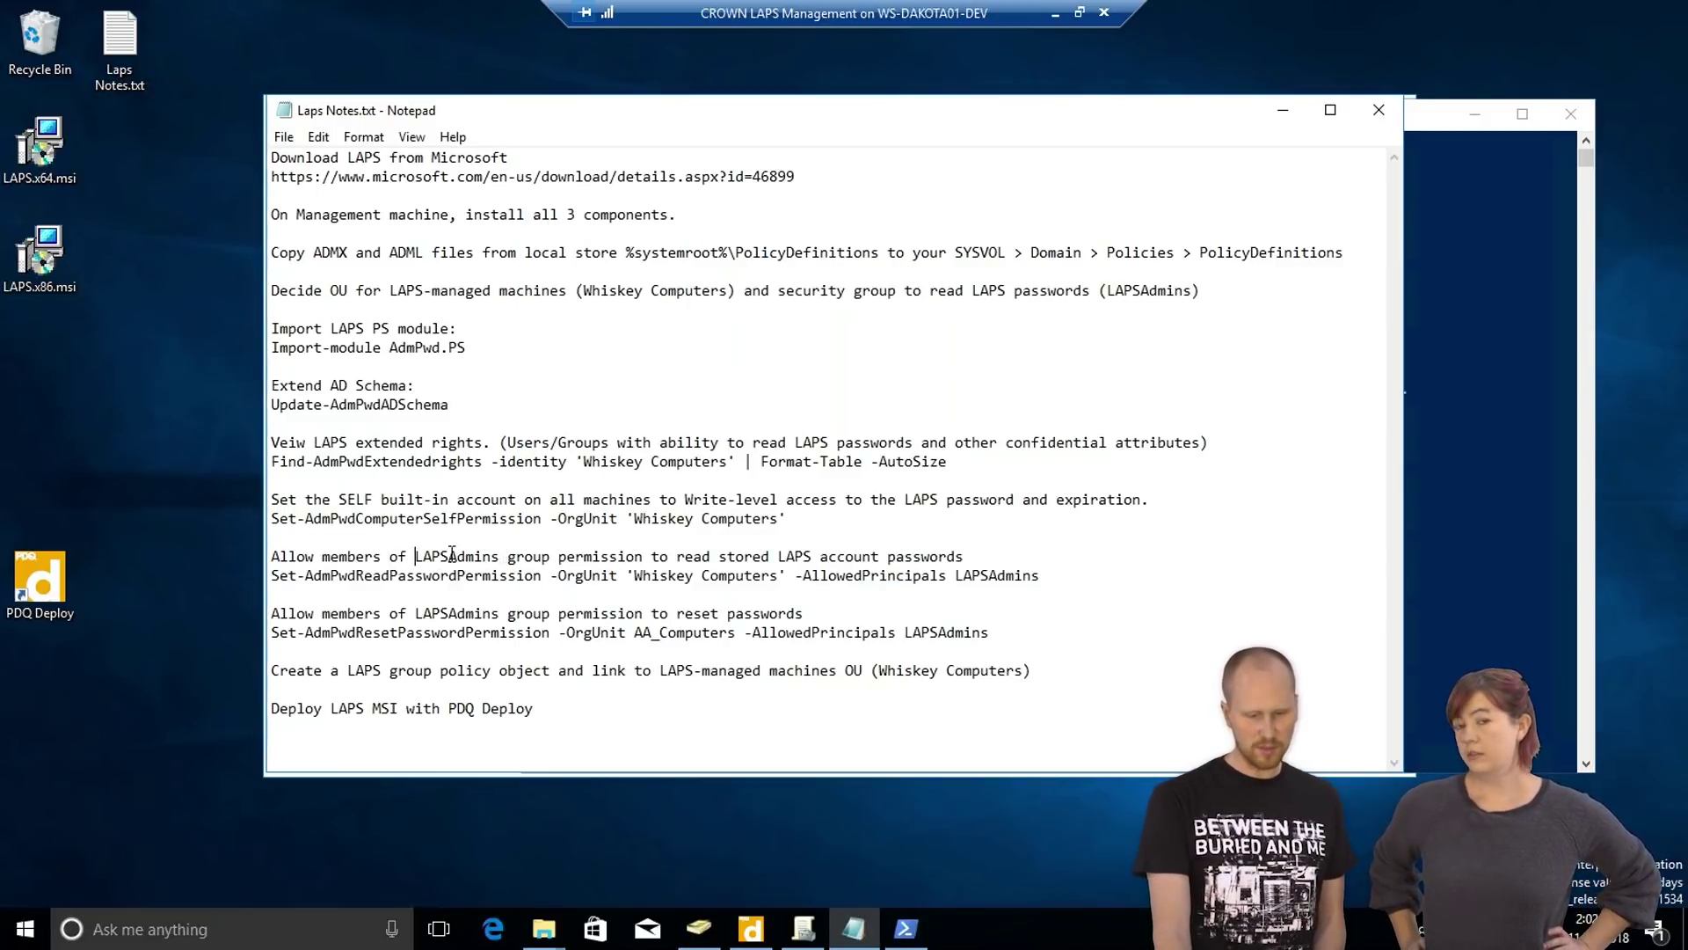
{"action": "left_click_drag", "start_coordinate": [275, 577], "coordinate": [1044, 581]}
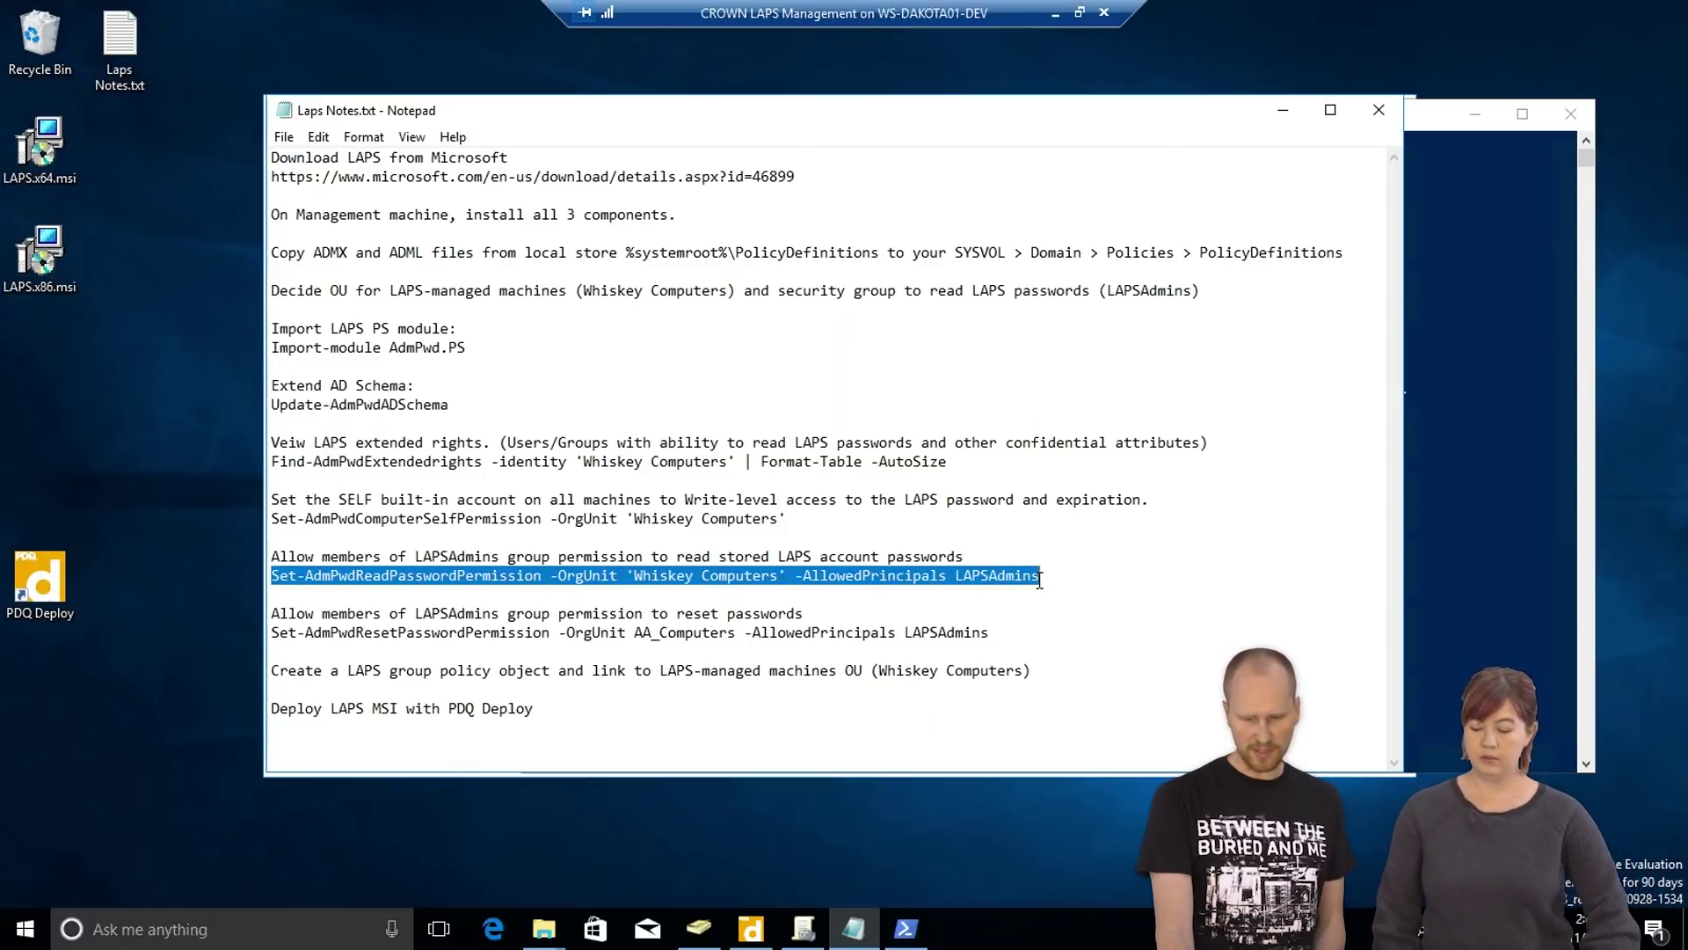
{"action": "right_click", "coordinate": [1001, 573]}
{"action": "left_click", "coordinate": [1093, 640]}
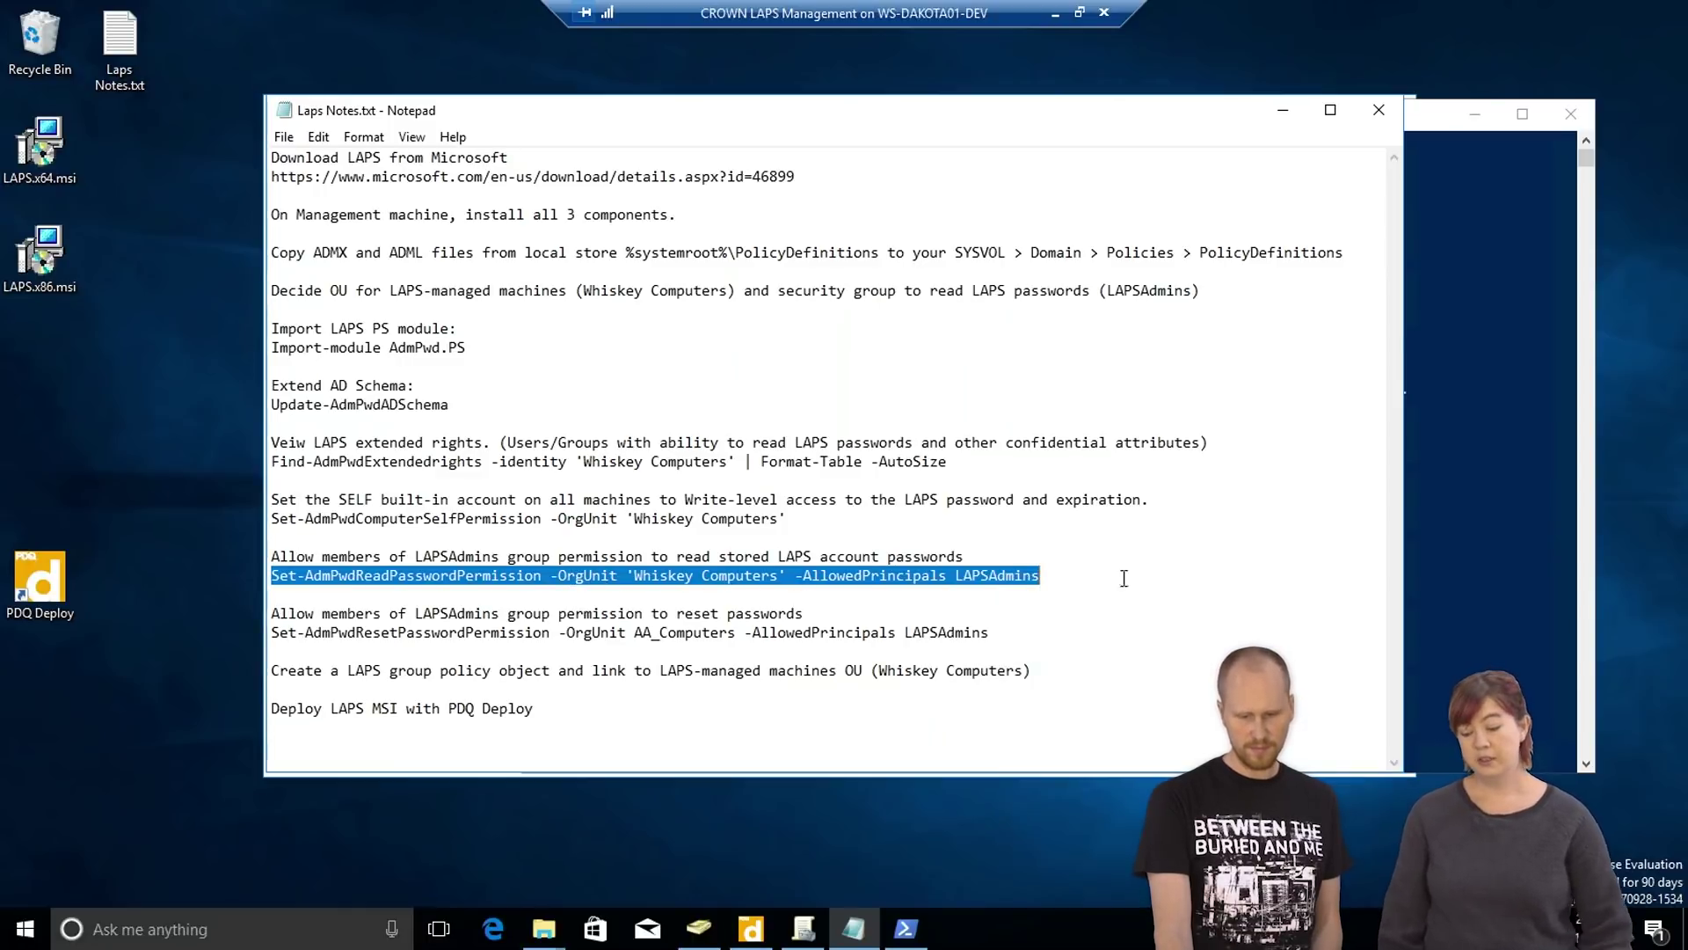
{"action": "left_click", "coordinate": [1451, 228]}
{"action": "right_click", "coordinate": [751, 546]}
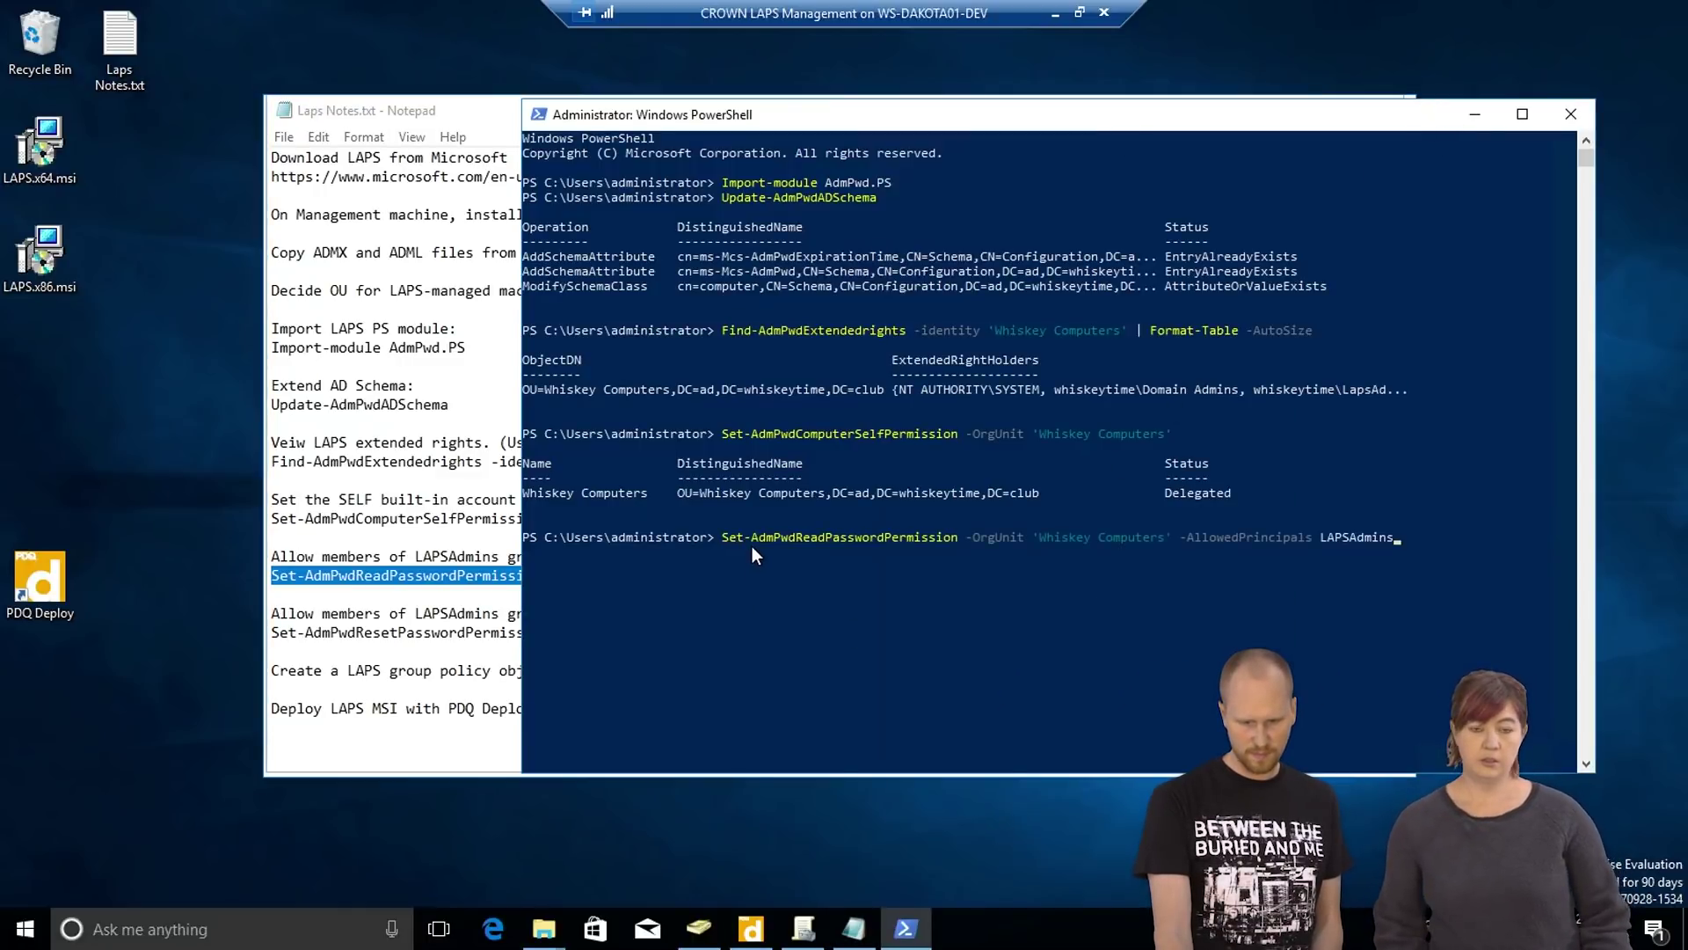
{"action": "key", "text": "Return"}
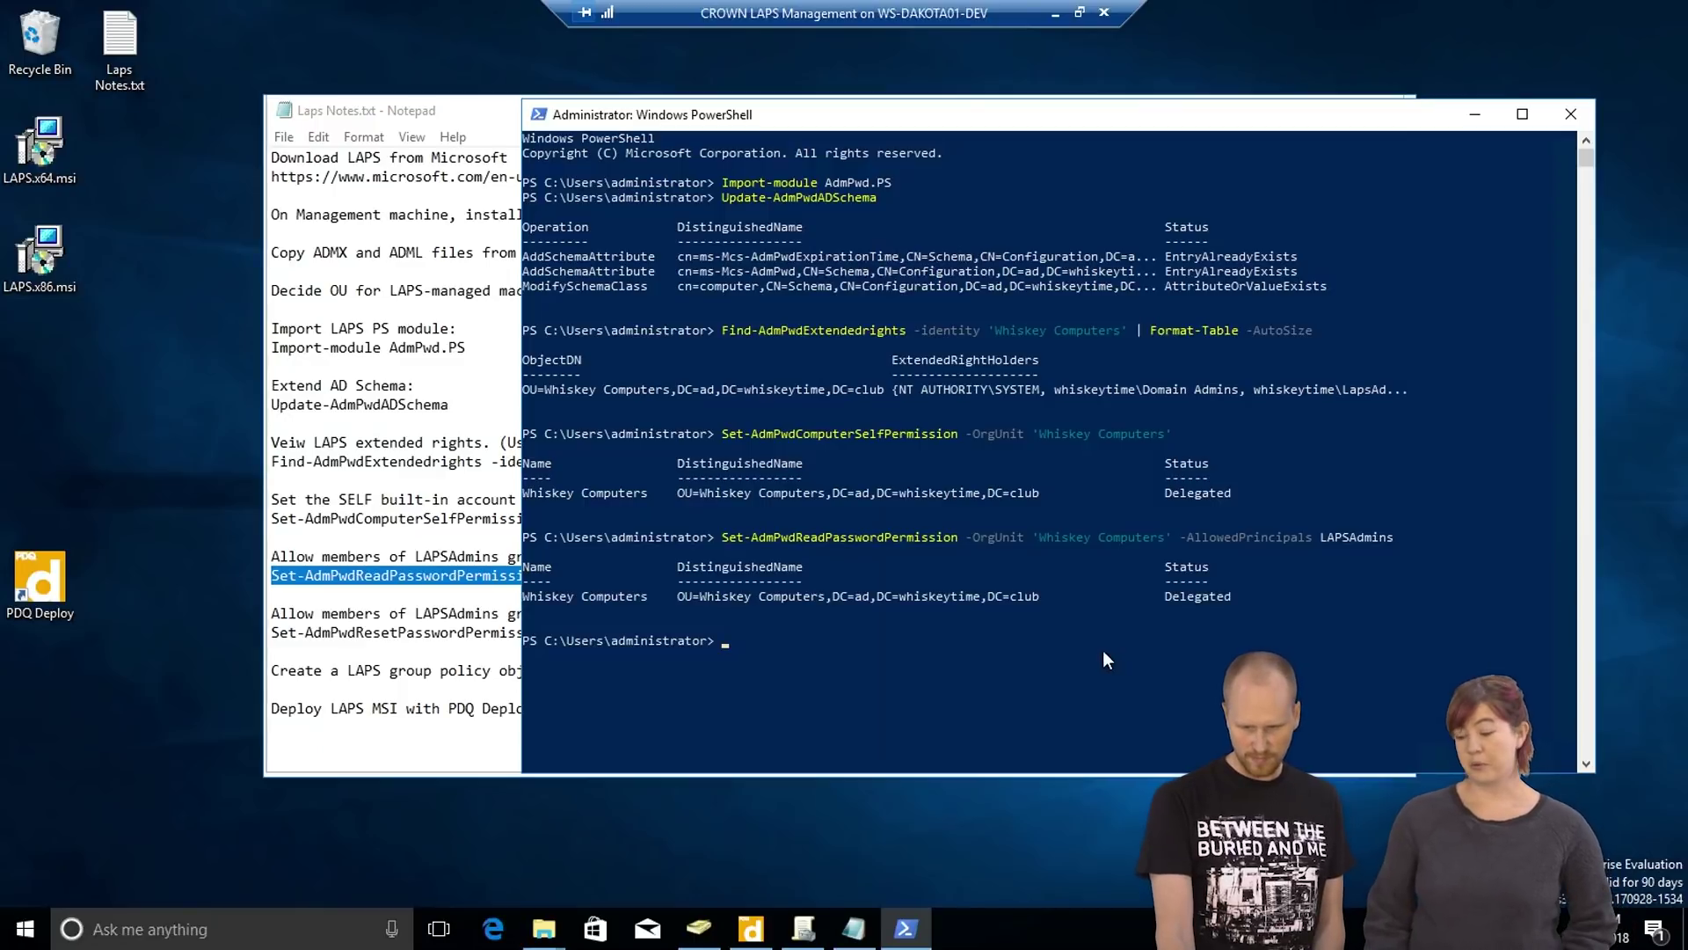
{"action": "left_click", "coordinate": [457, 555]}
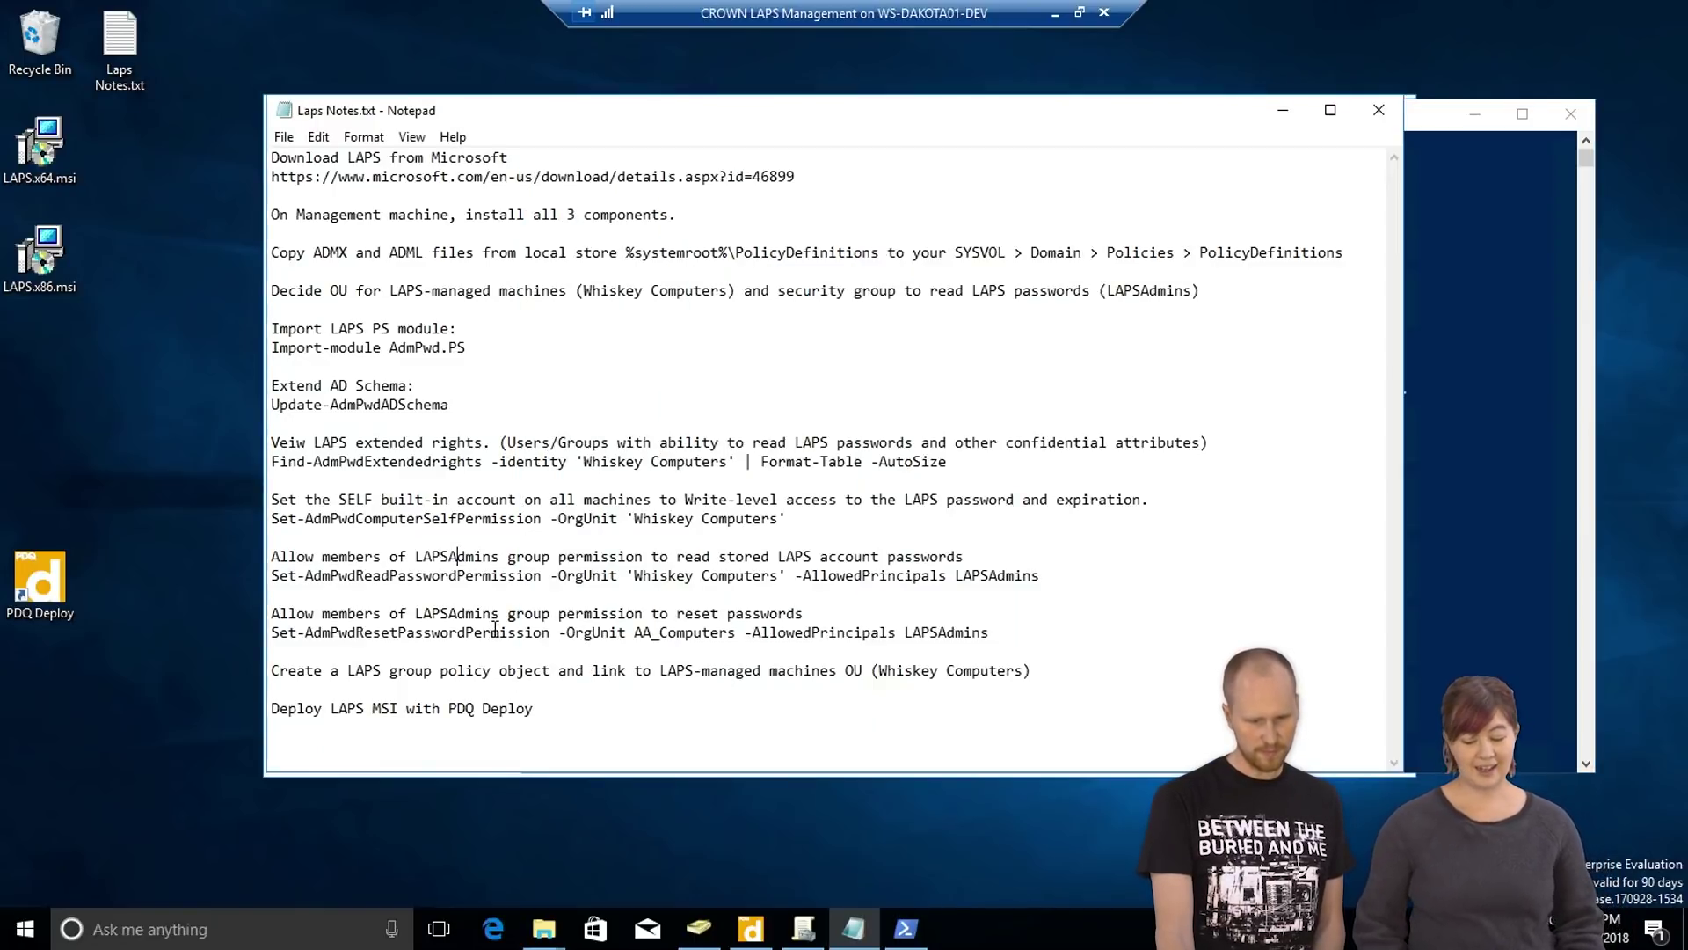
Step: Run Set-AdmPwdResetPasswordPermission granting LAPSAdmins reset rights on the Whiskey Computers OU
{"action": "left_click_drag", "start_coordinate": [277, 632], "coordinate": [1024, 636]}
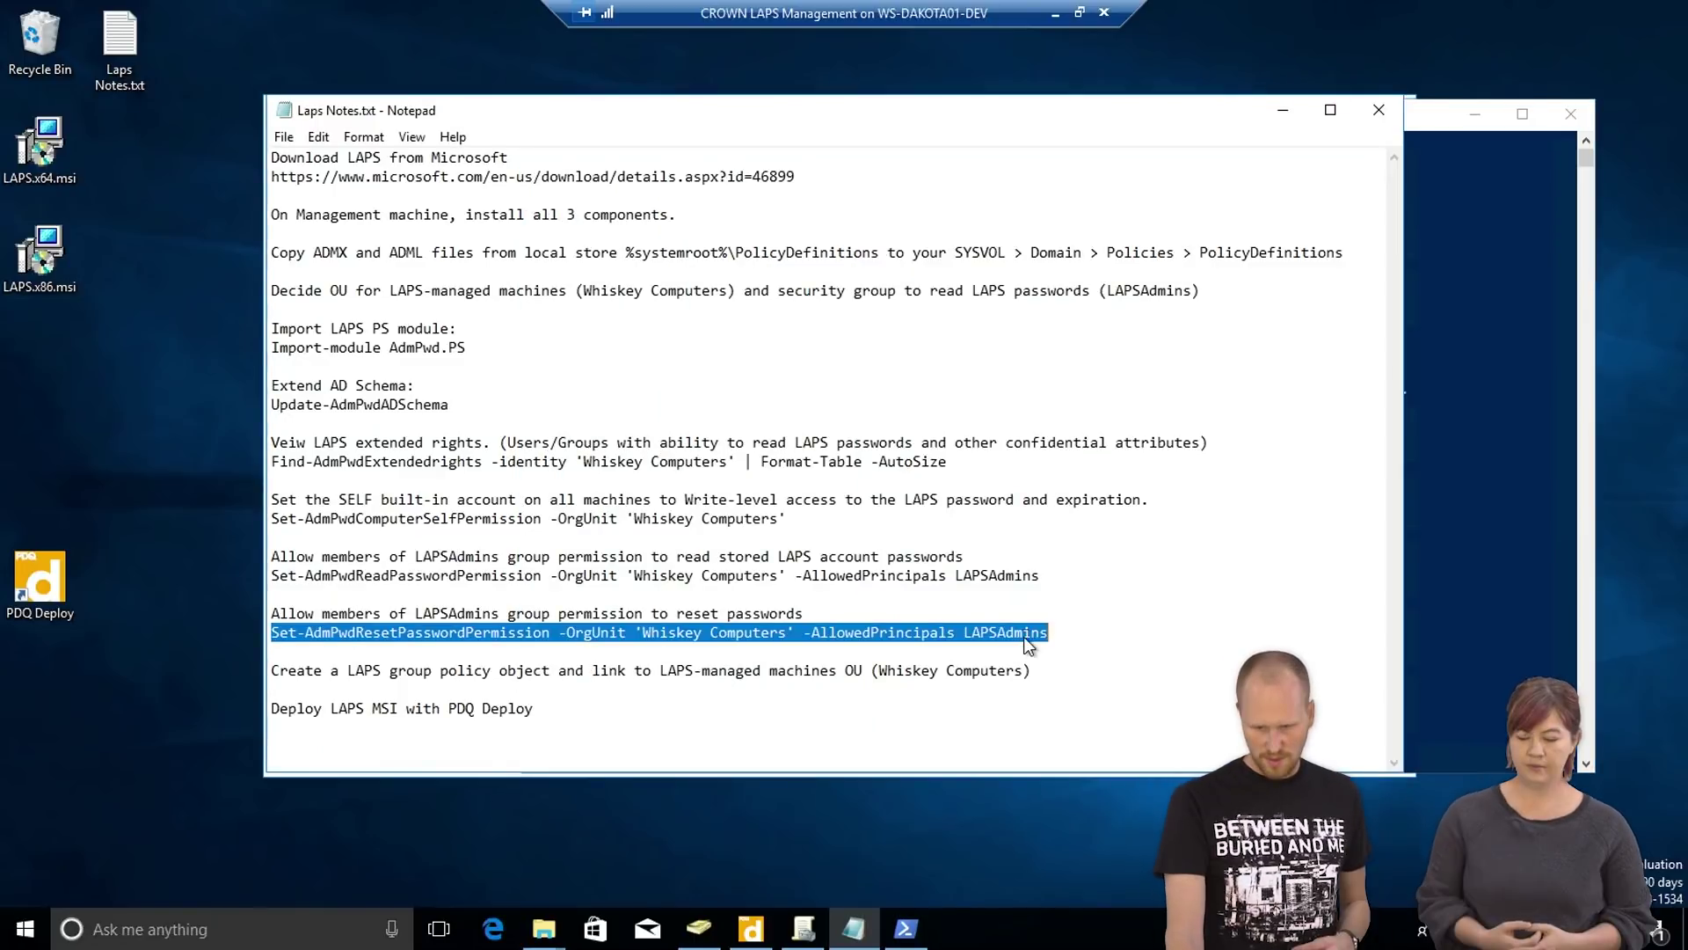
{"action": "right_click", "coordinate": [1024, 636]}
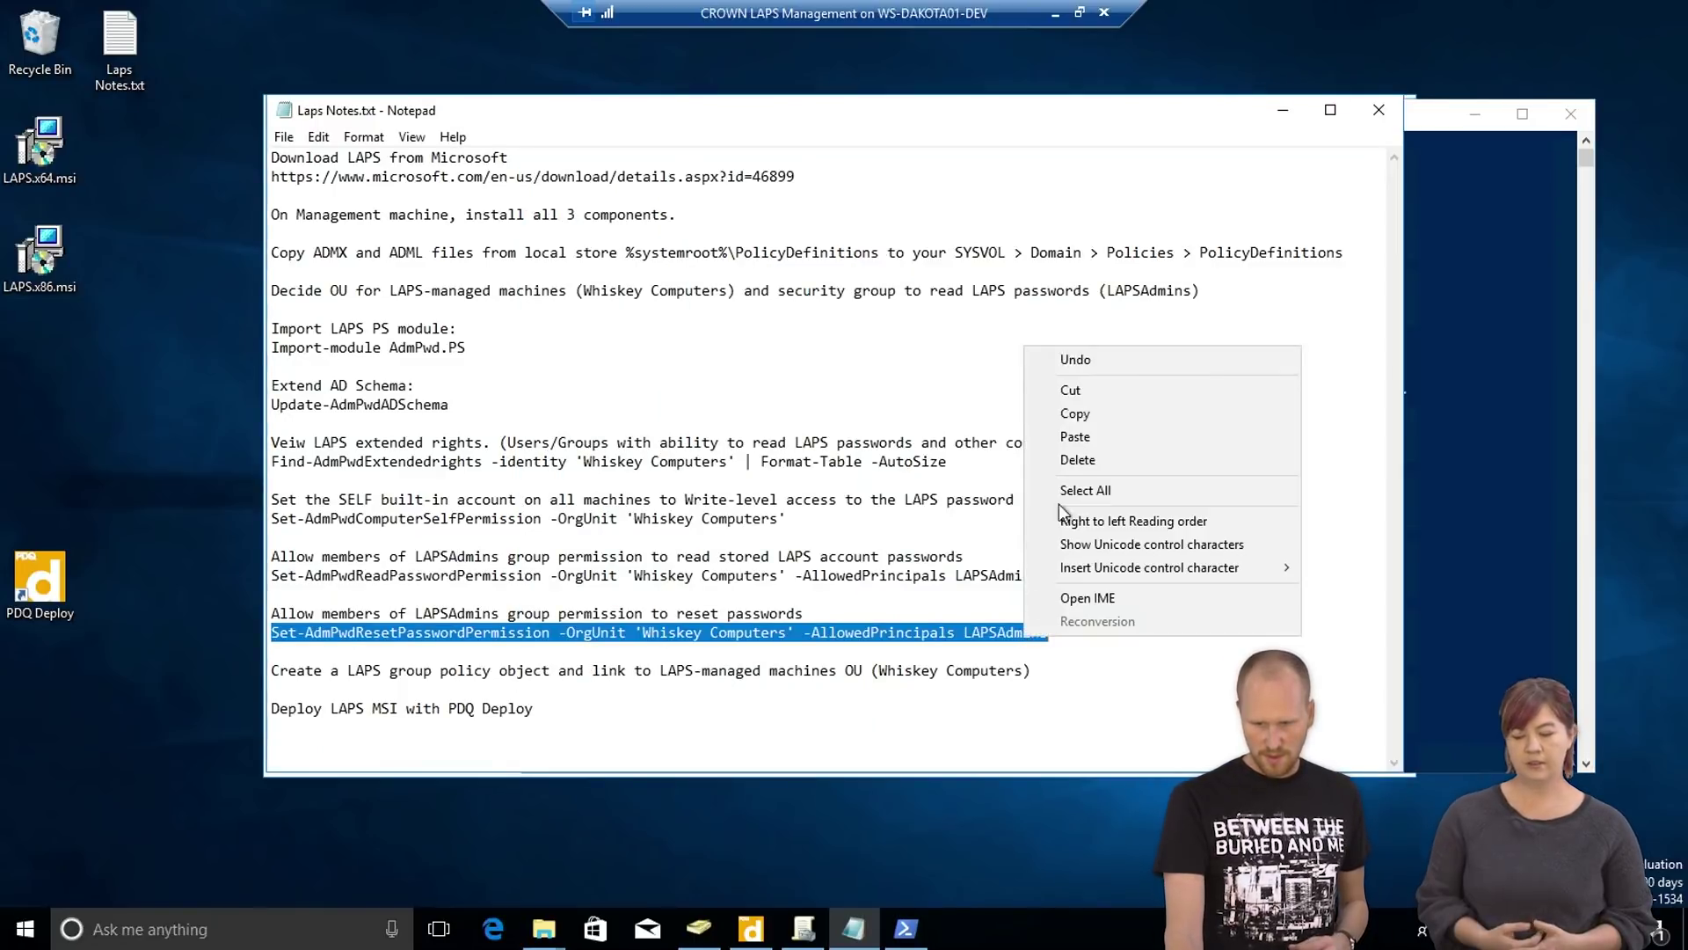
{"action": "left_click", "coordinate": [1074, 413]}
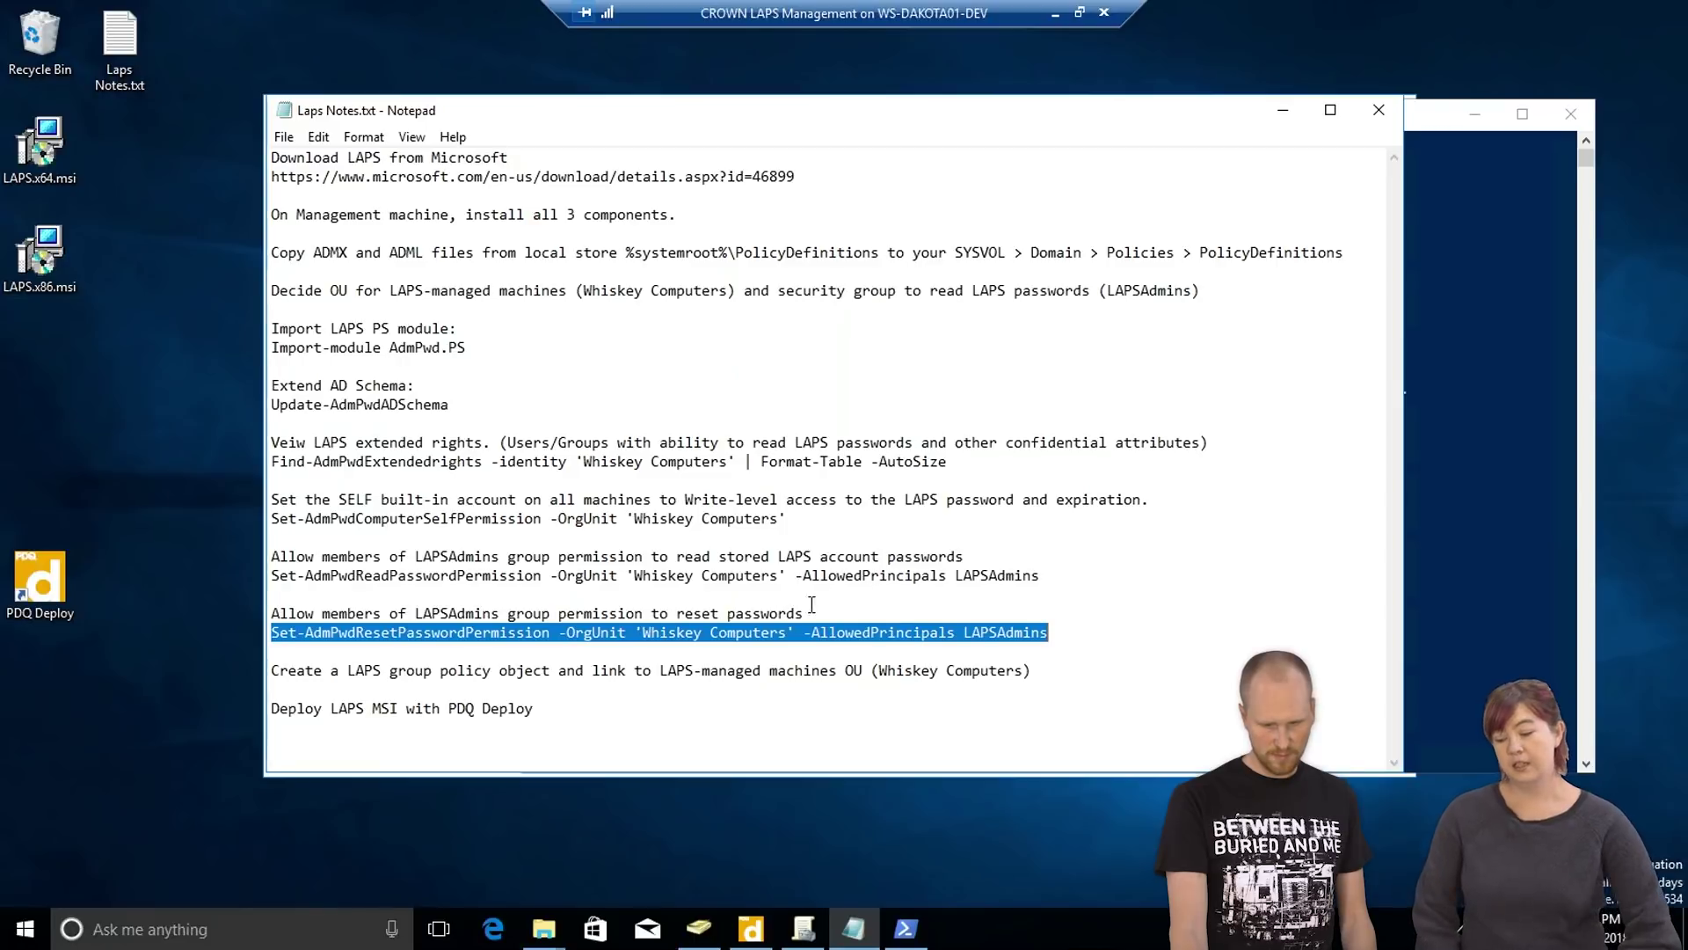
{"action": "left_click", "coordinate": [635, 632]}
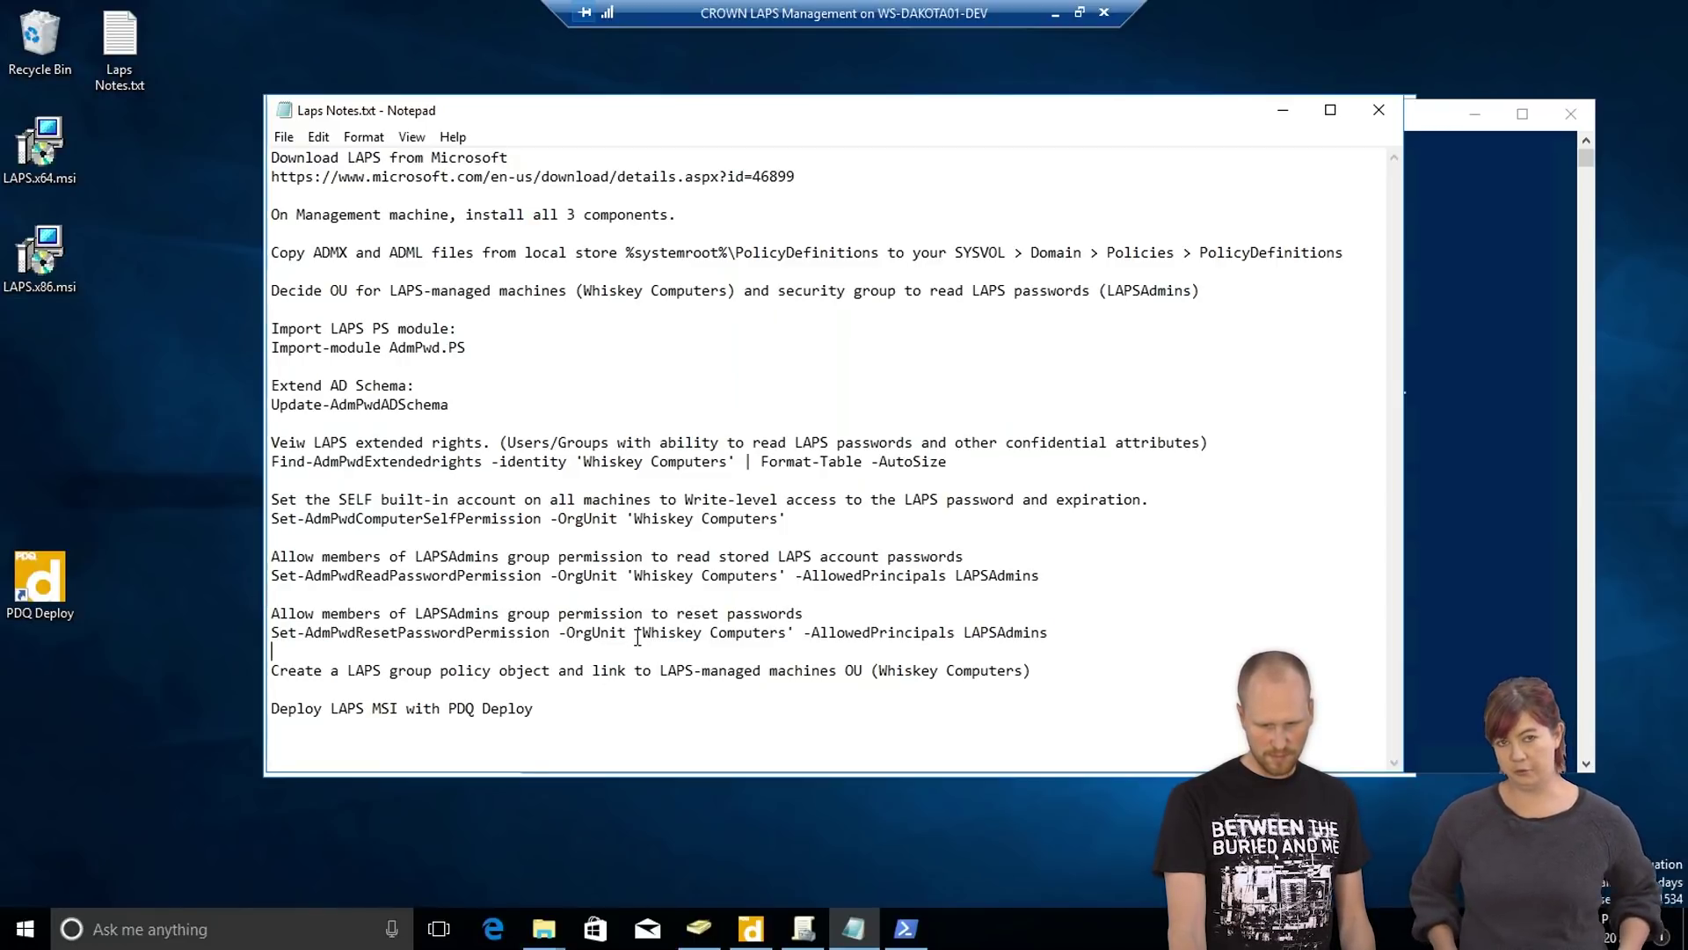
{"action": "left_click_drag", "start_coordinate": [1063, 629], "coordinate": [275, 632]}
{"action": "right_click", "coordinate": [275, 630]}
{"action": "left_click", "coordinate": [361, 405]}
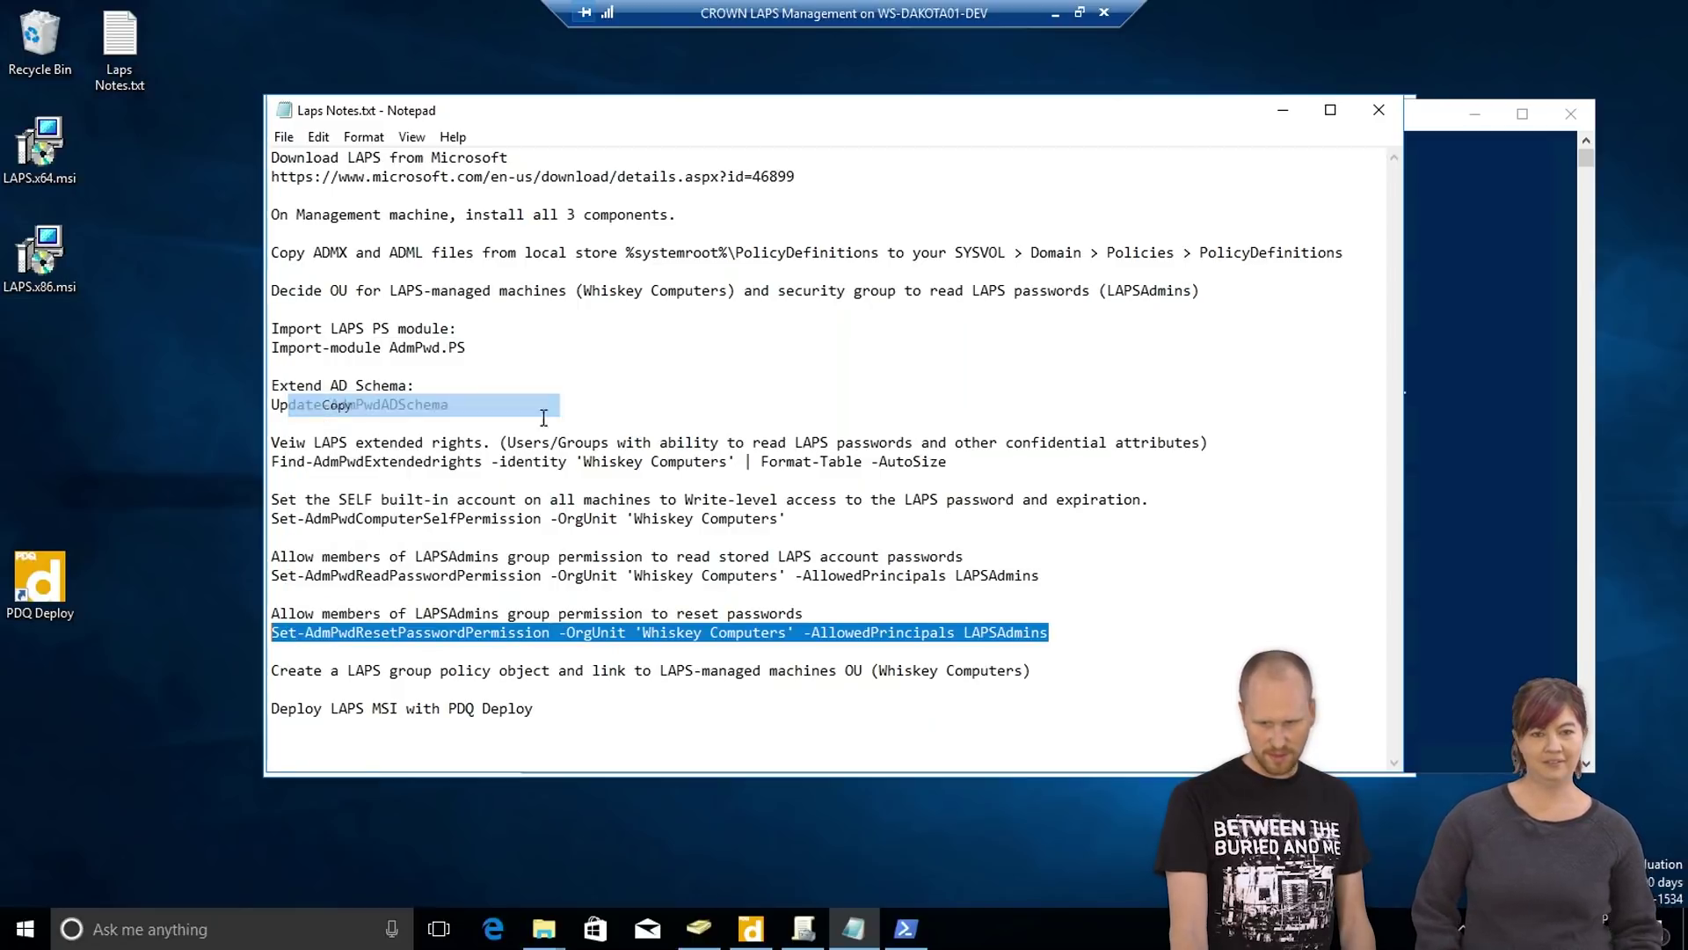
{"action": "left_click", "coordinate": [1417, 114]}
{"action": "right_click", "coordinate": [1393, 360]}
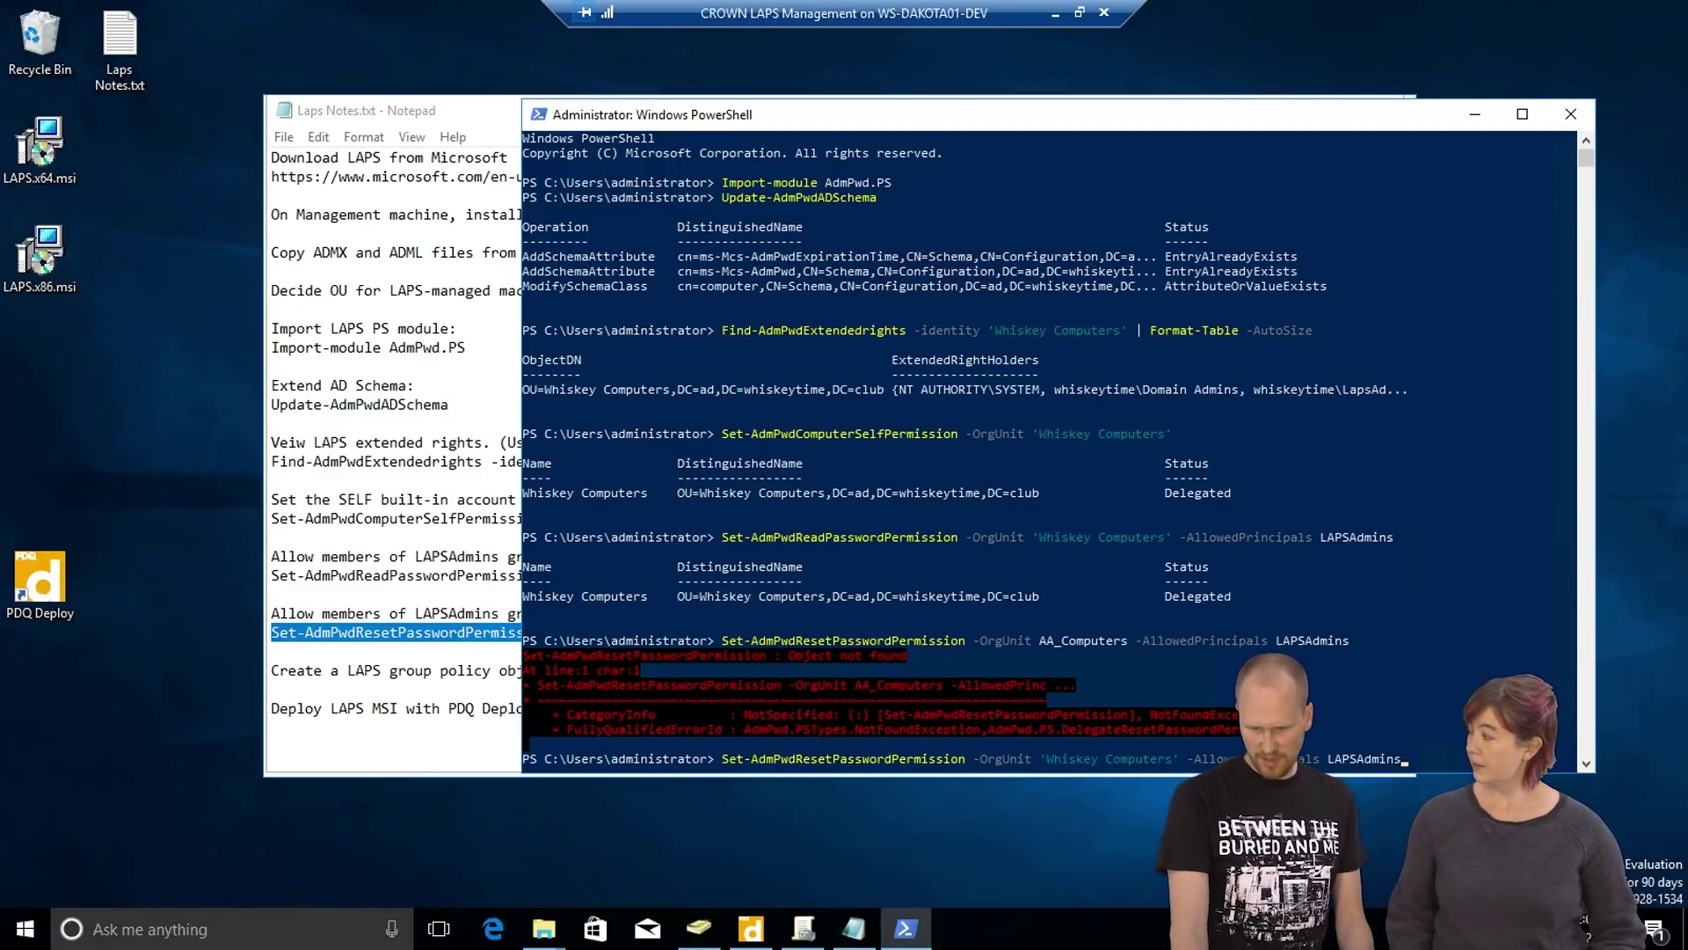
{"action": "key", "text": "Return"}
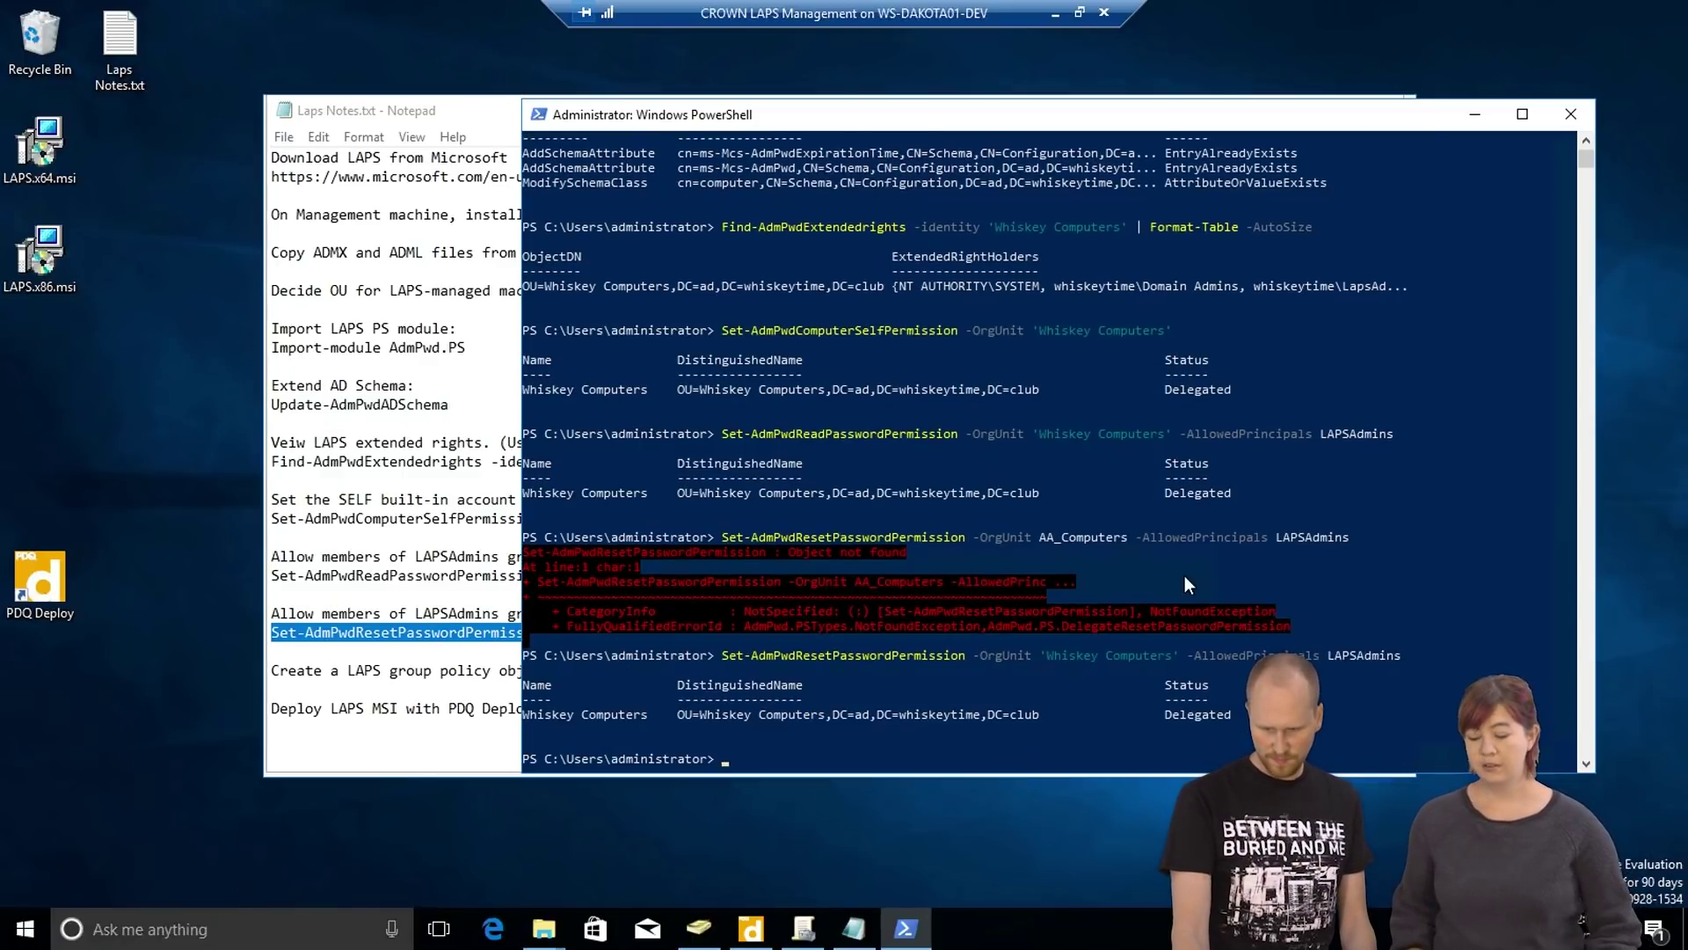
{"action": "left_click", "coordinate": [389, 615]}
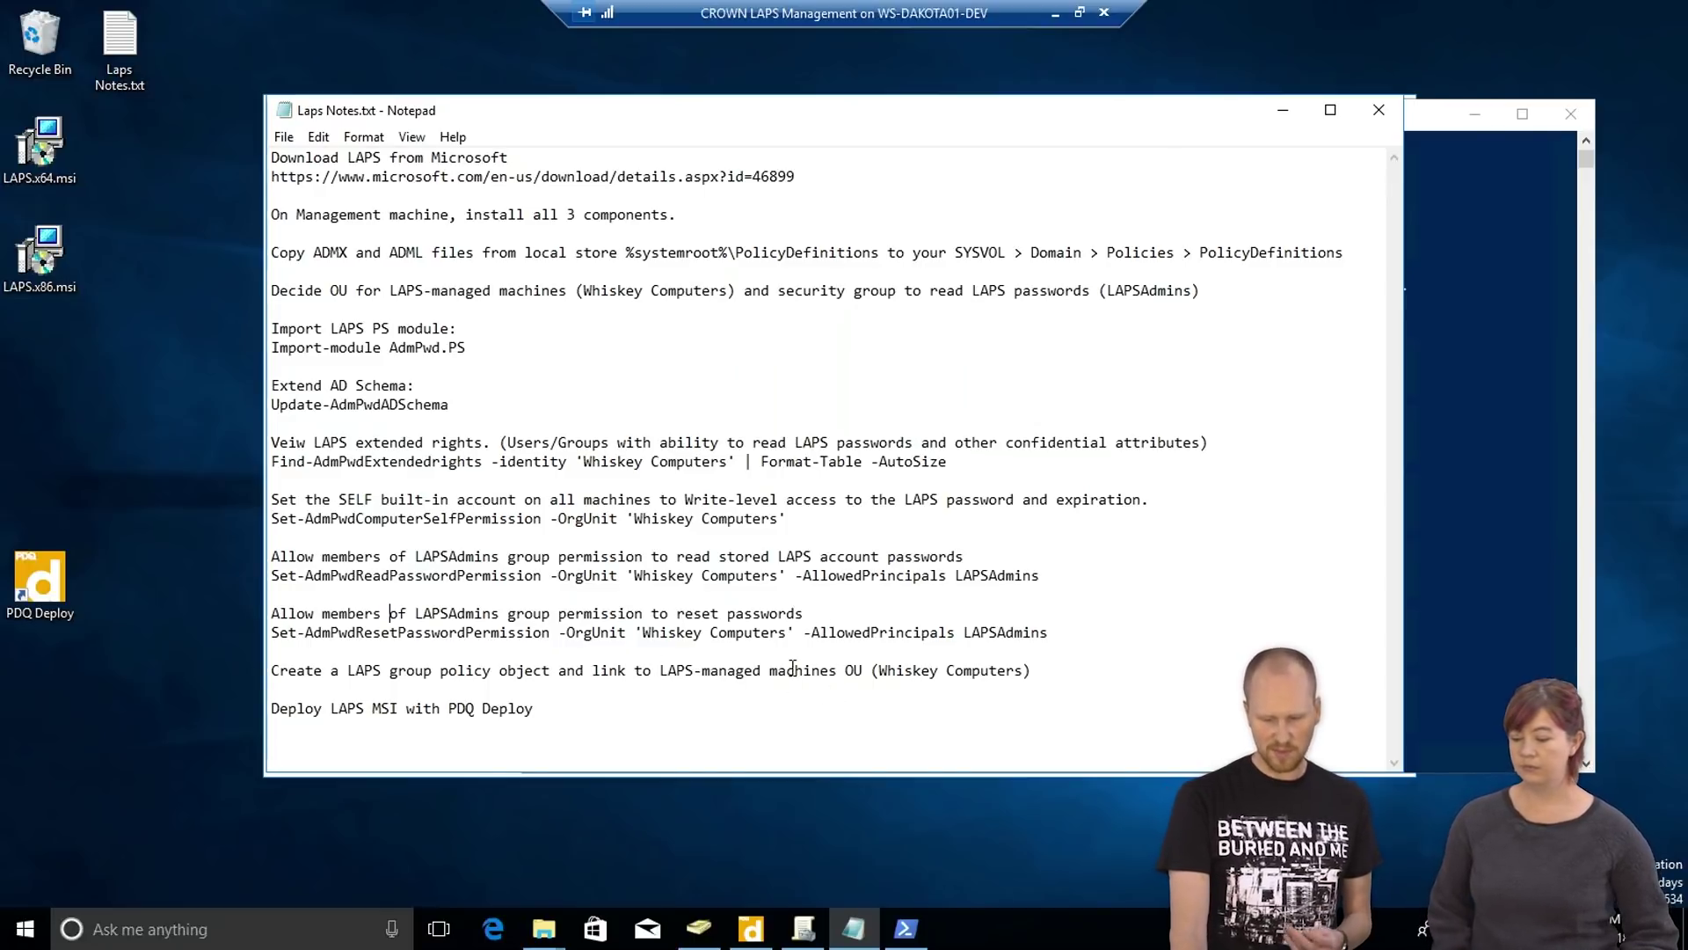
Step: Open the LAPS Policy GPO in the Group Policy Management Editor
{"action": "left_click", "coordinate": [803, 929]}
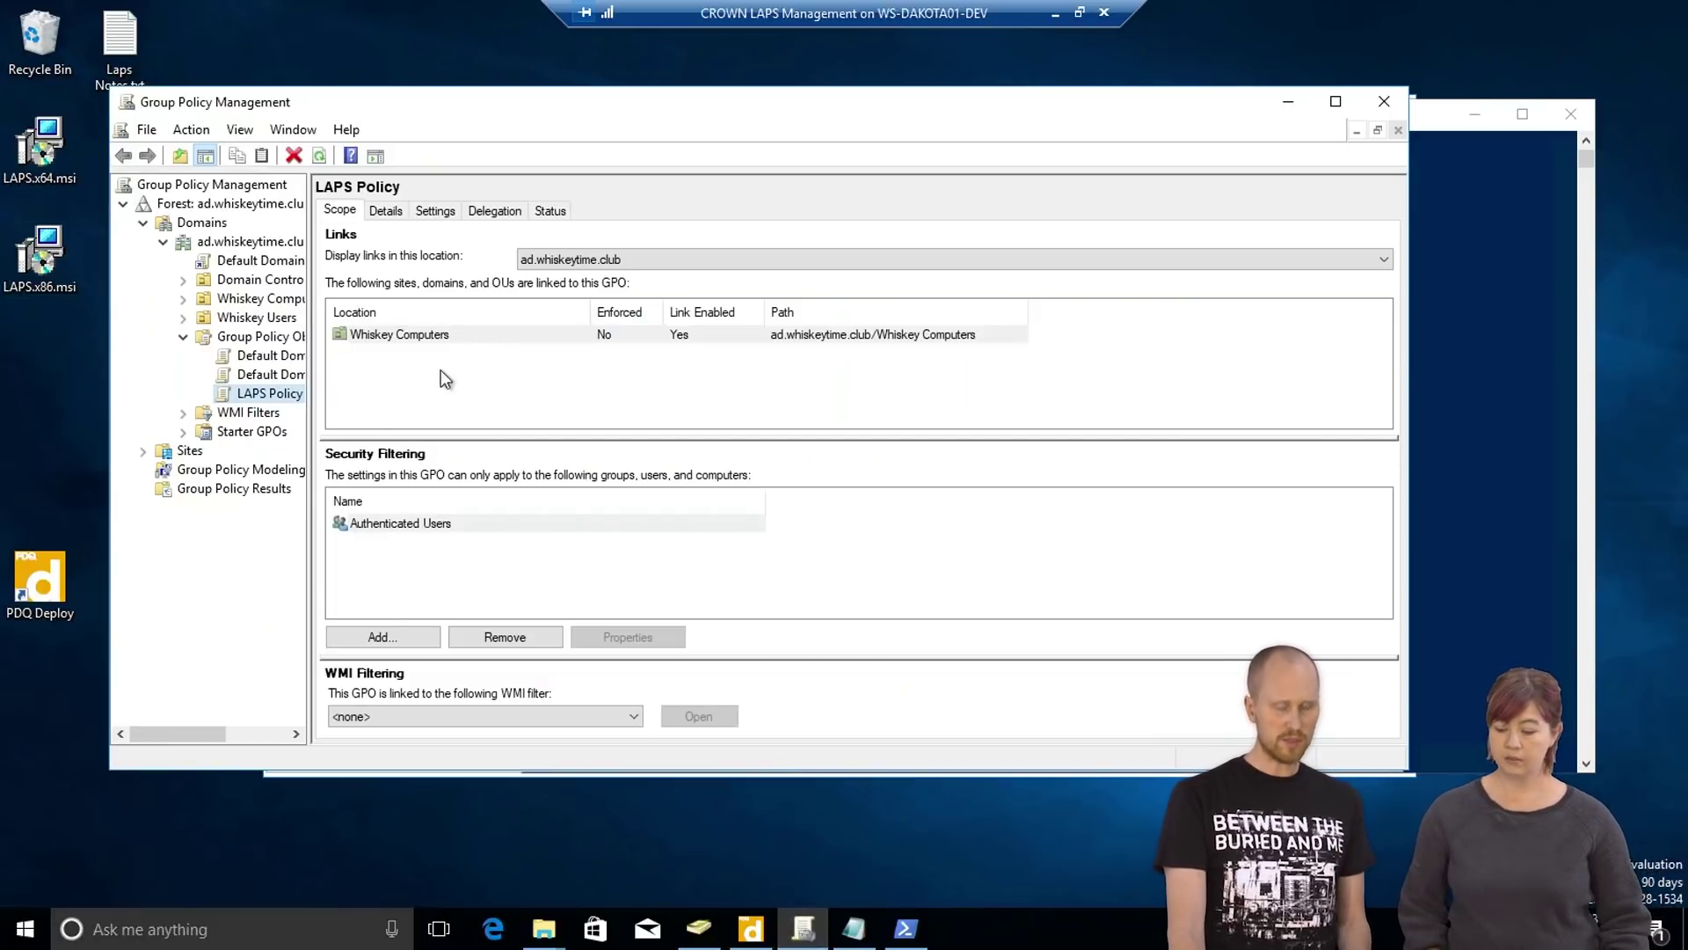
{"action": "left_click", "coordinate": [255, 395]}
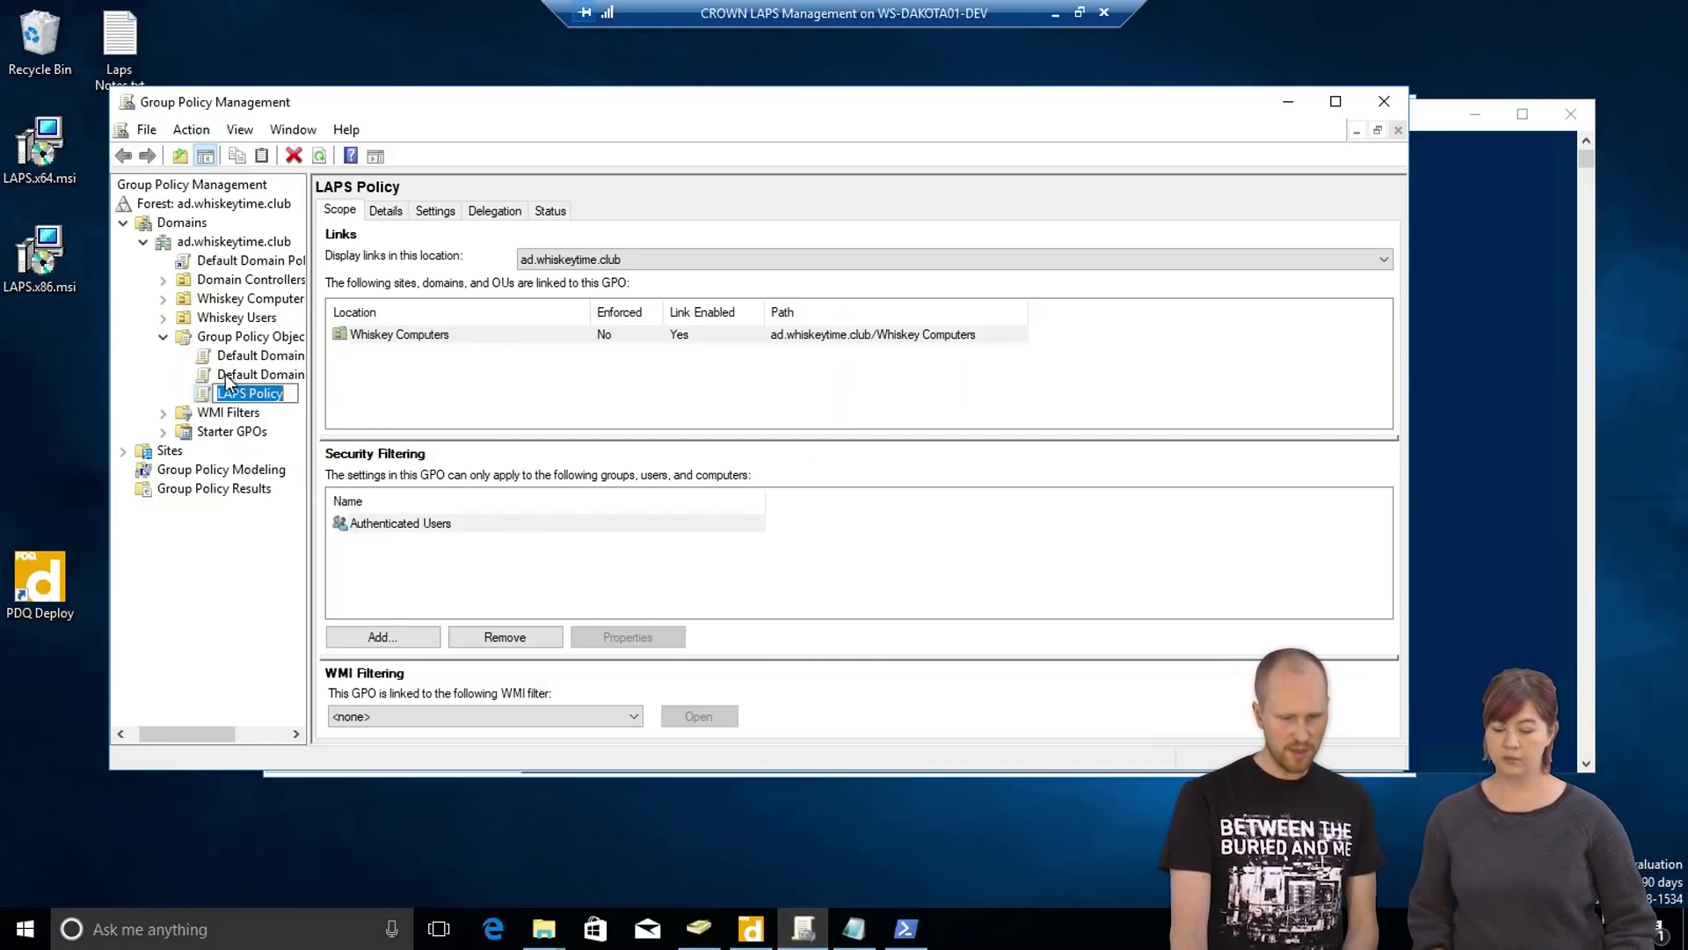
{"action": "key", "text": "Escape"}
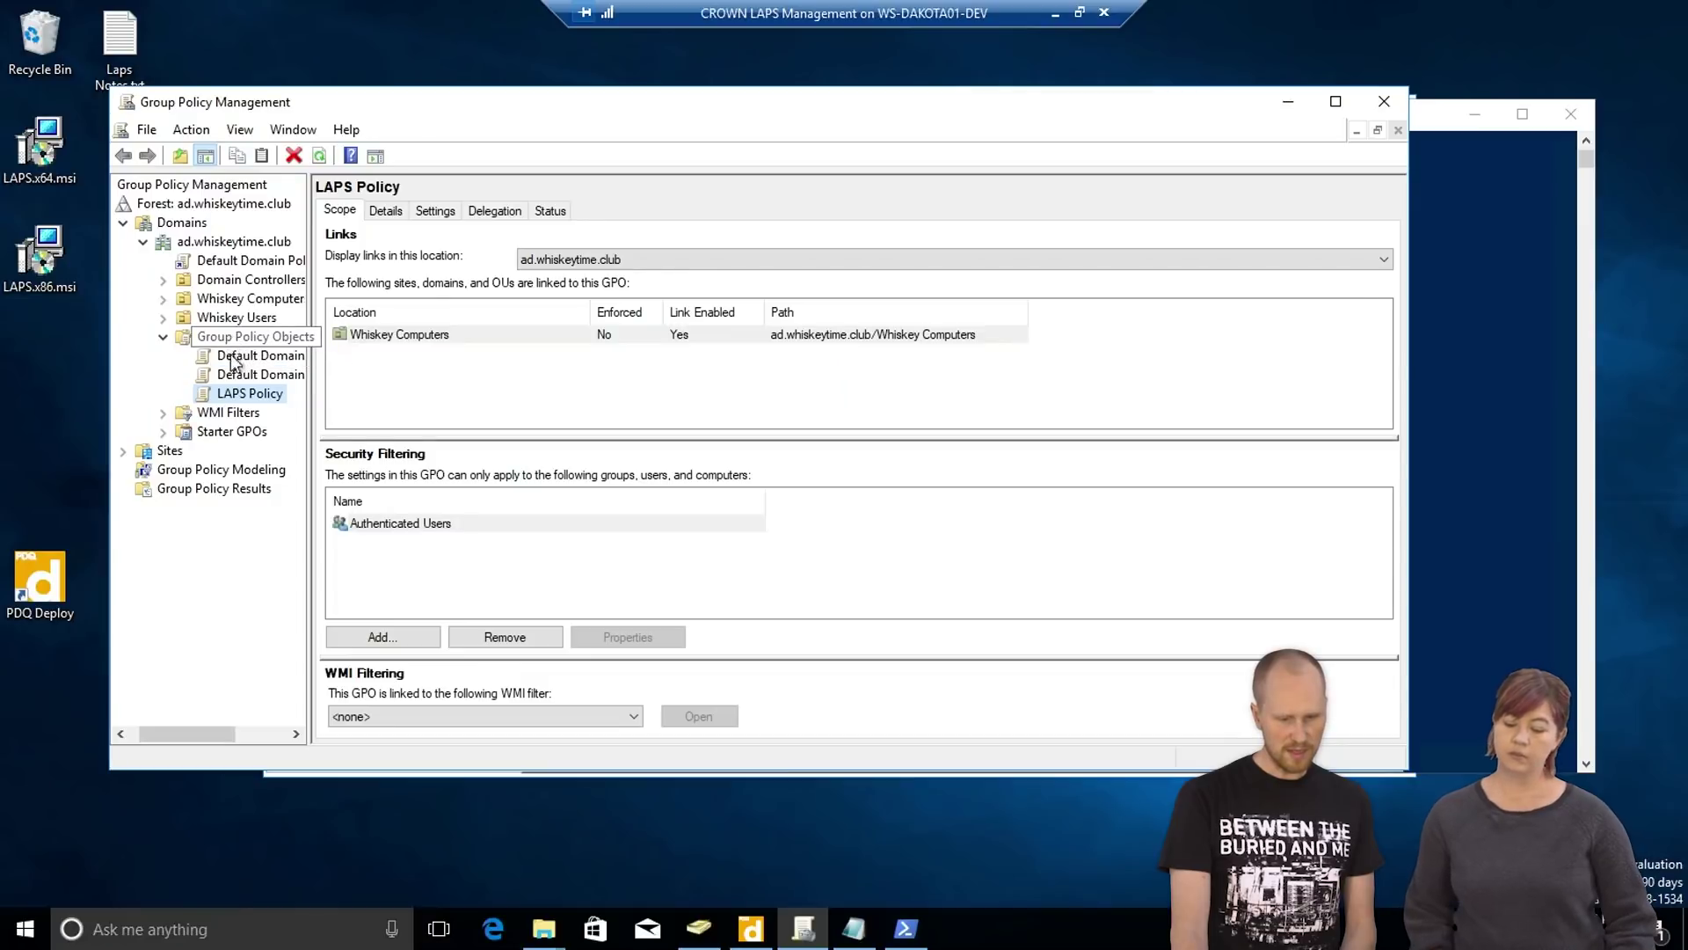
{"action": "right_click", "coordinate": [212, 393]}
{"action": "left_click", "coordinate": [256, 408]}
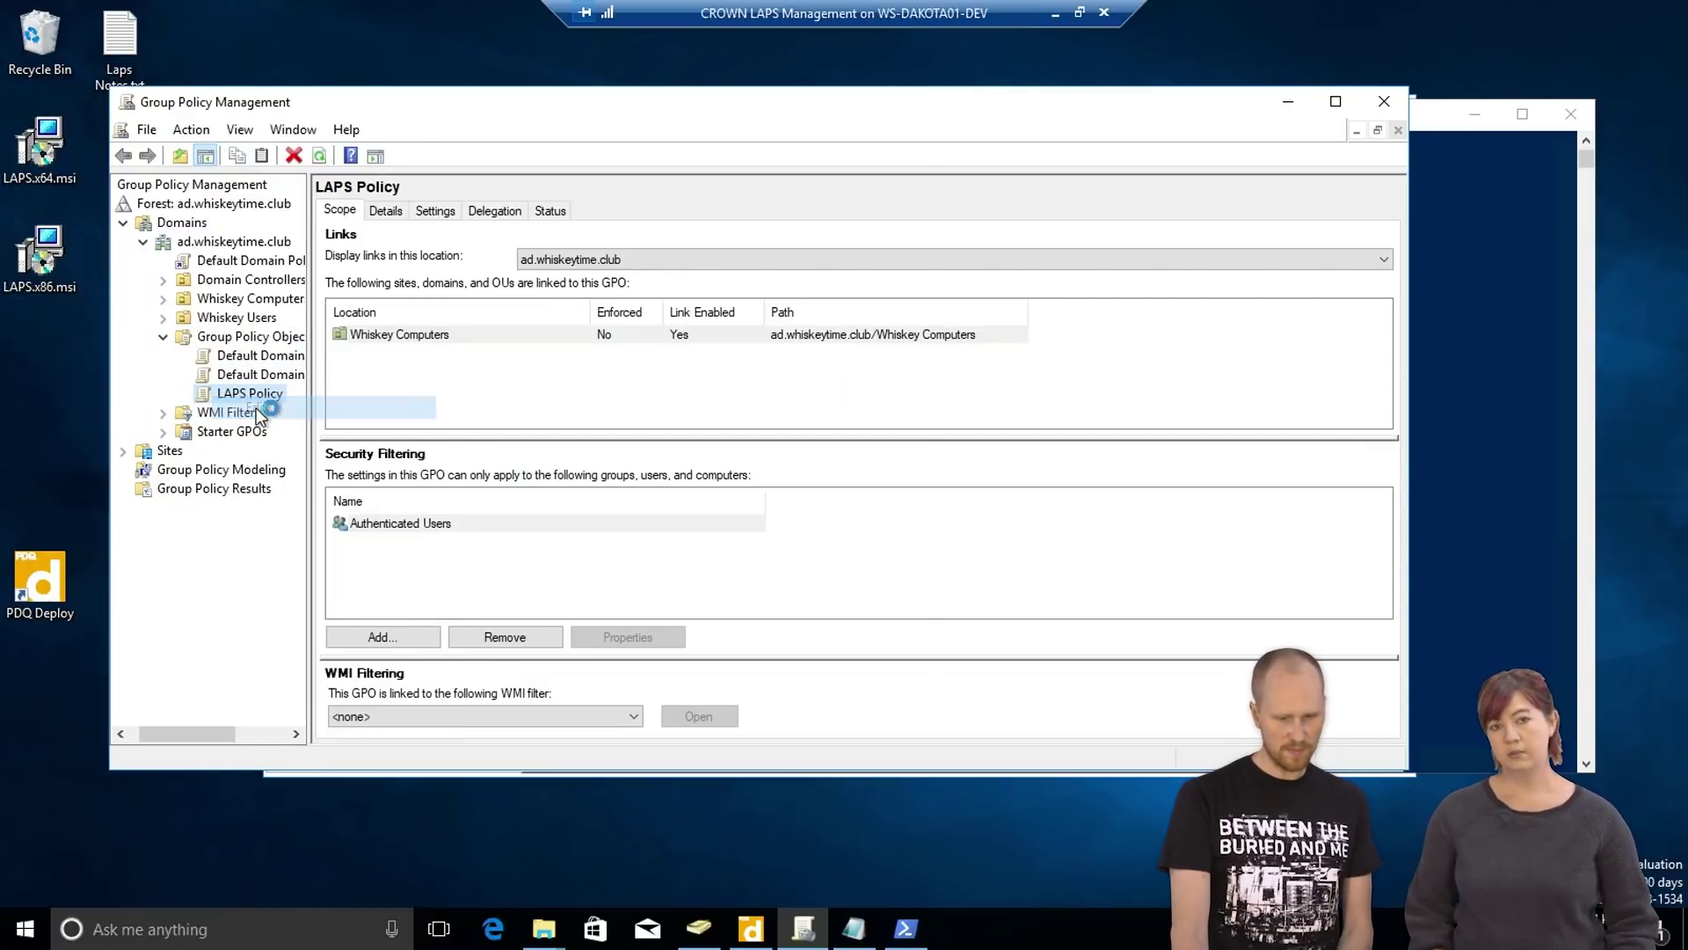
{"action": "left_click_drag", "start_coordinate": [347, 112], "coordinate": [496, 137]}
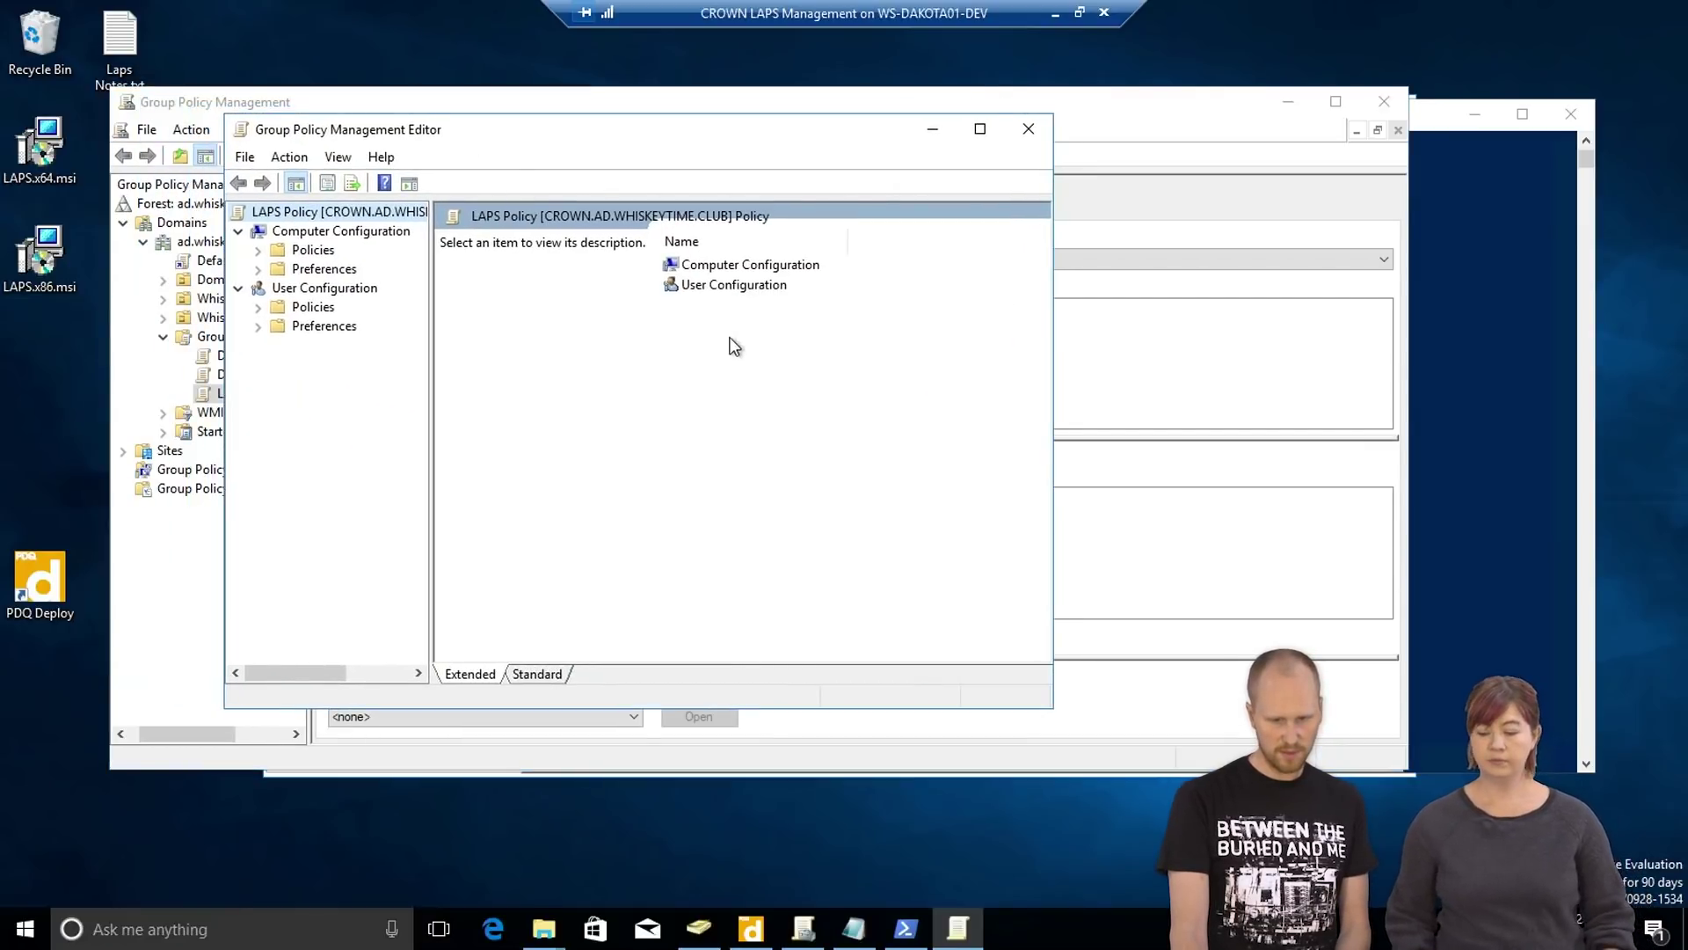
Step: Show the LAPS settings under Policies > Administrative Templates with State and Comment columns visible
{"action": "left_click", "coordinate": [257, 250]}
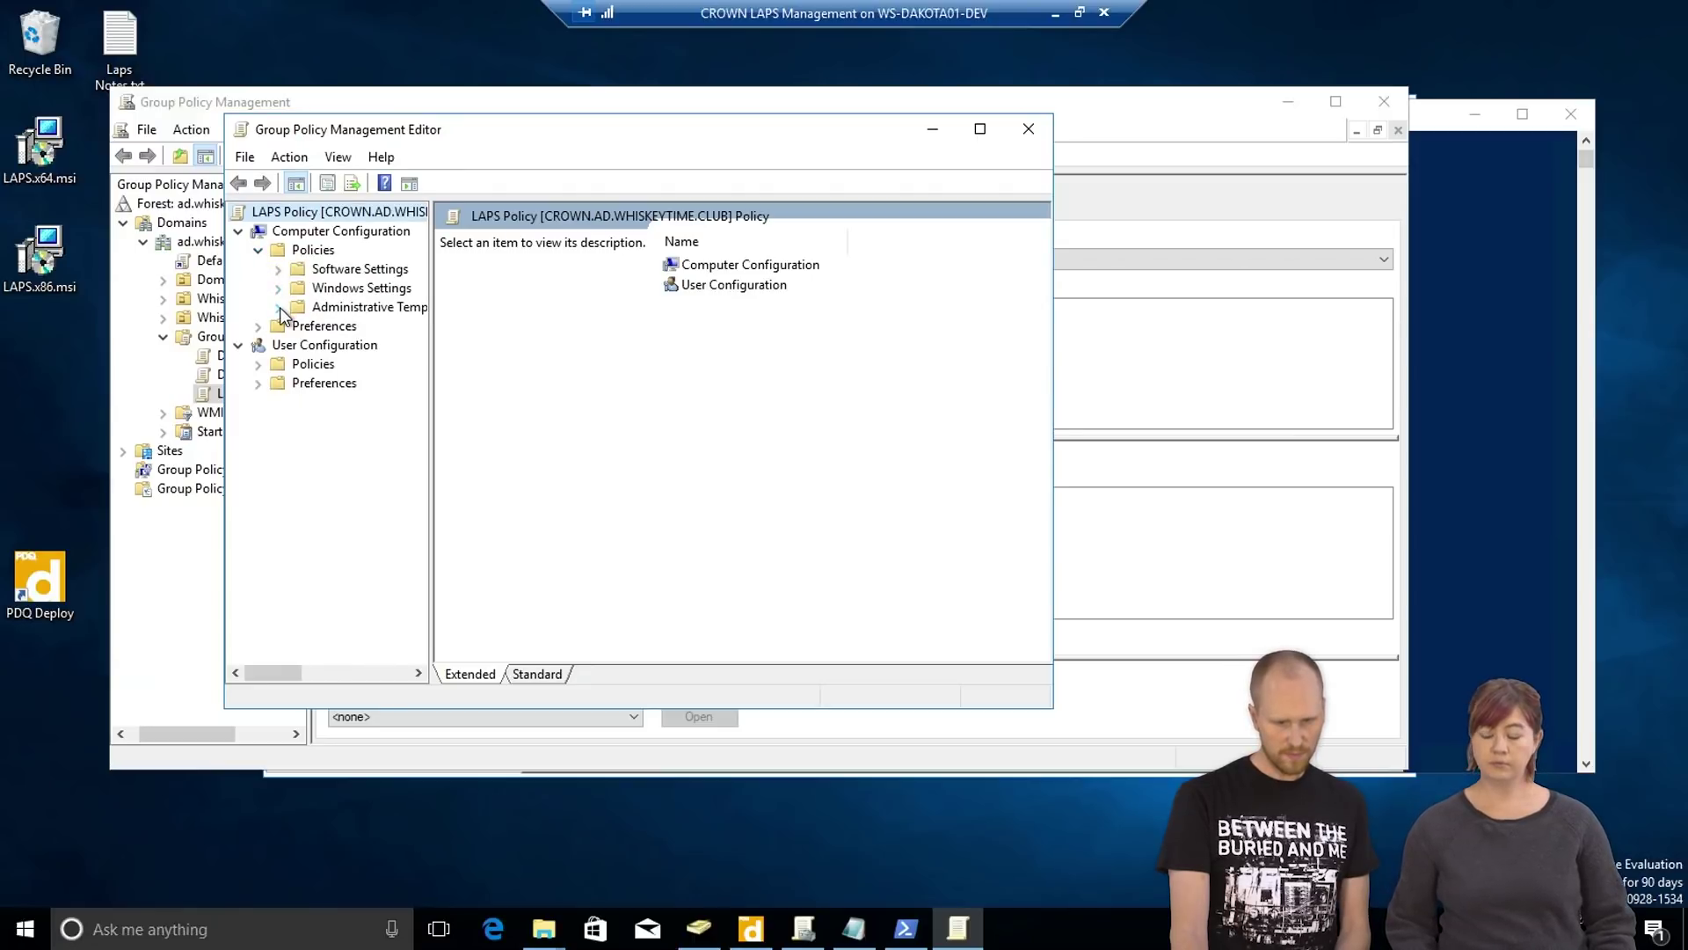
{"action": "left_click", "coordinate": [278, 307]}
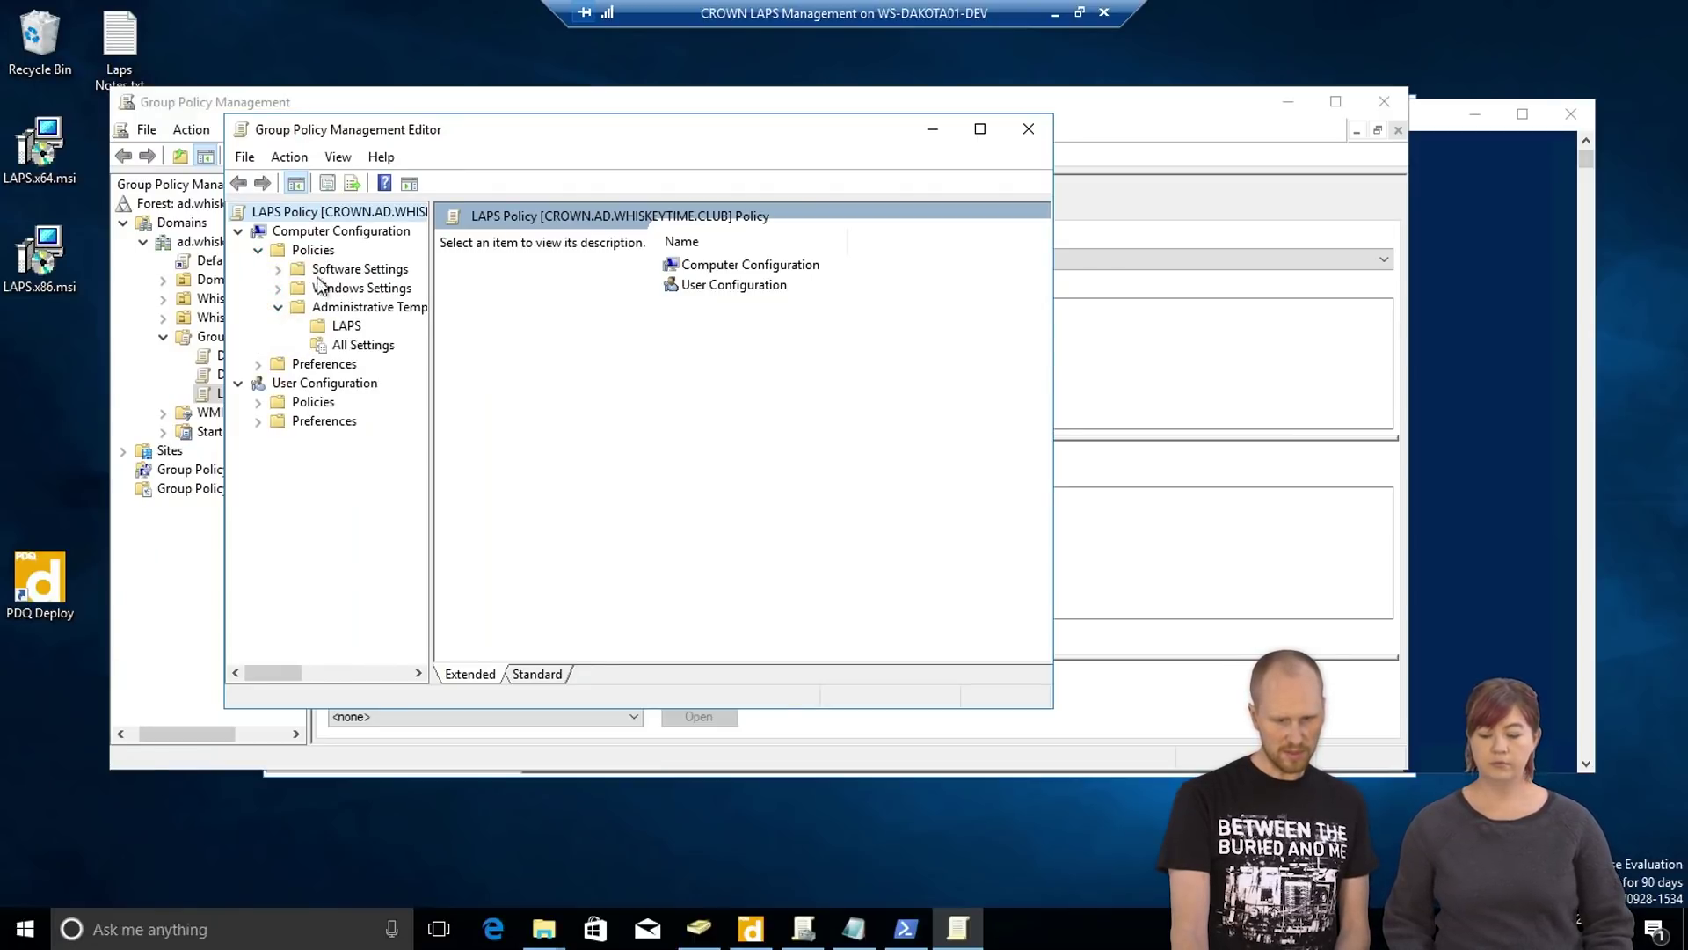
{"action": "left_click", "coordinate": [347, 326]}
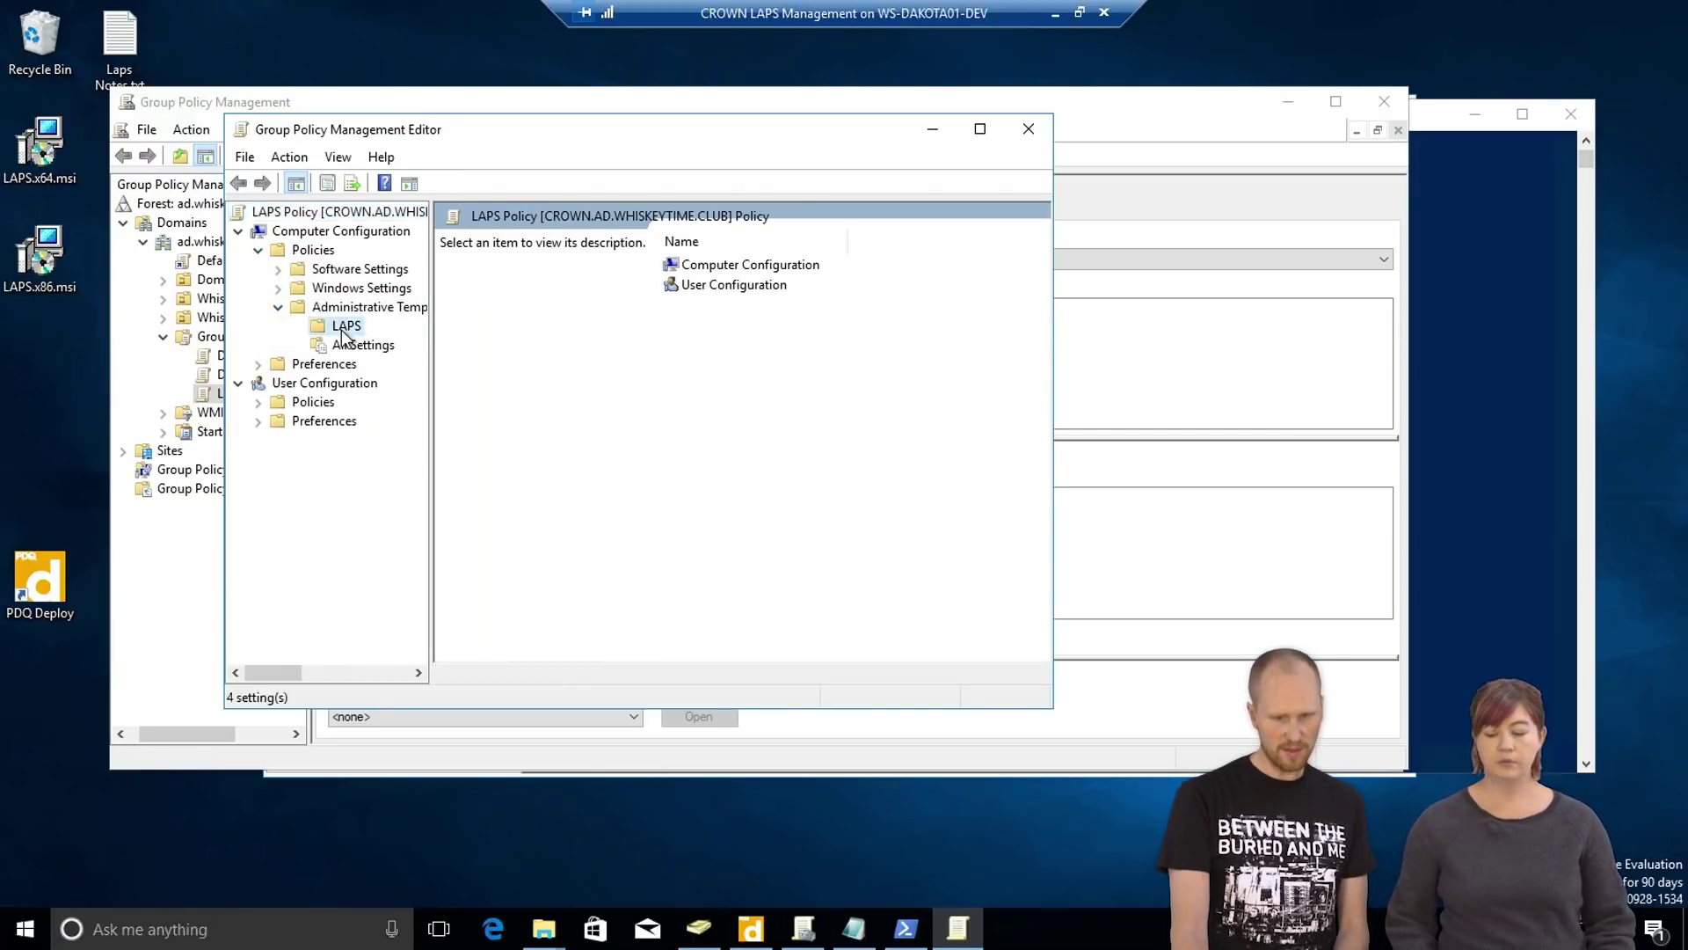
{"action": "left_click_drag", "start_coordinate": [1052, 706], "coordinate": [1407, 752]}
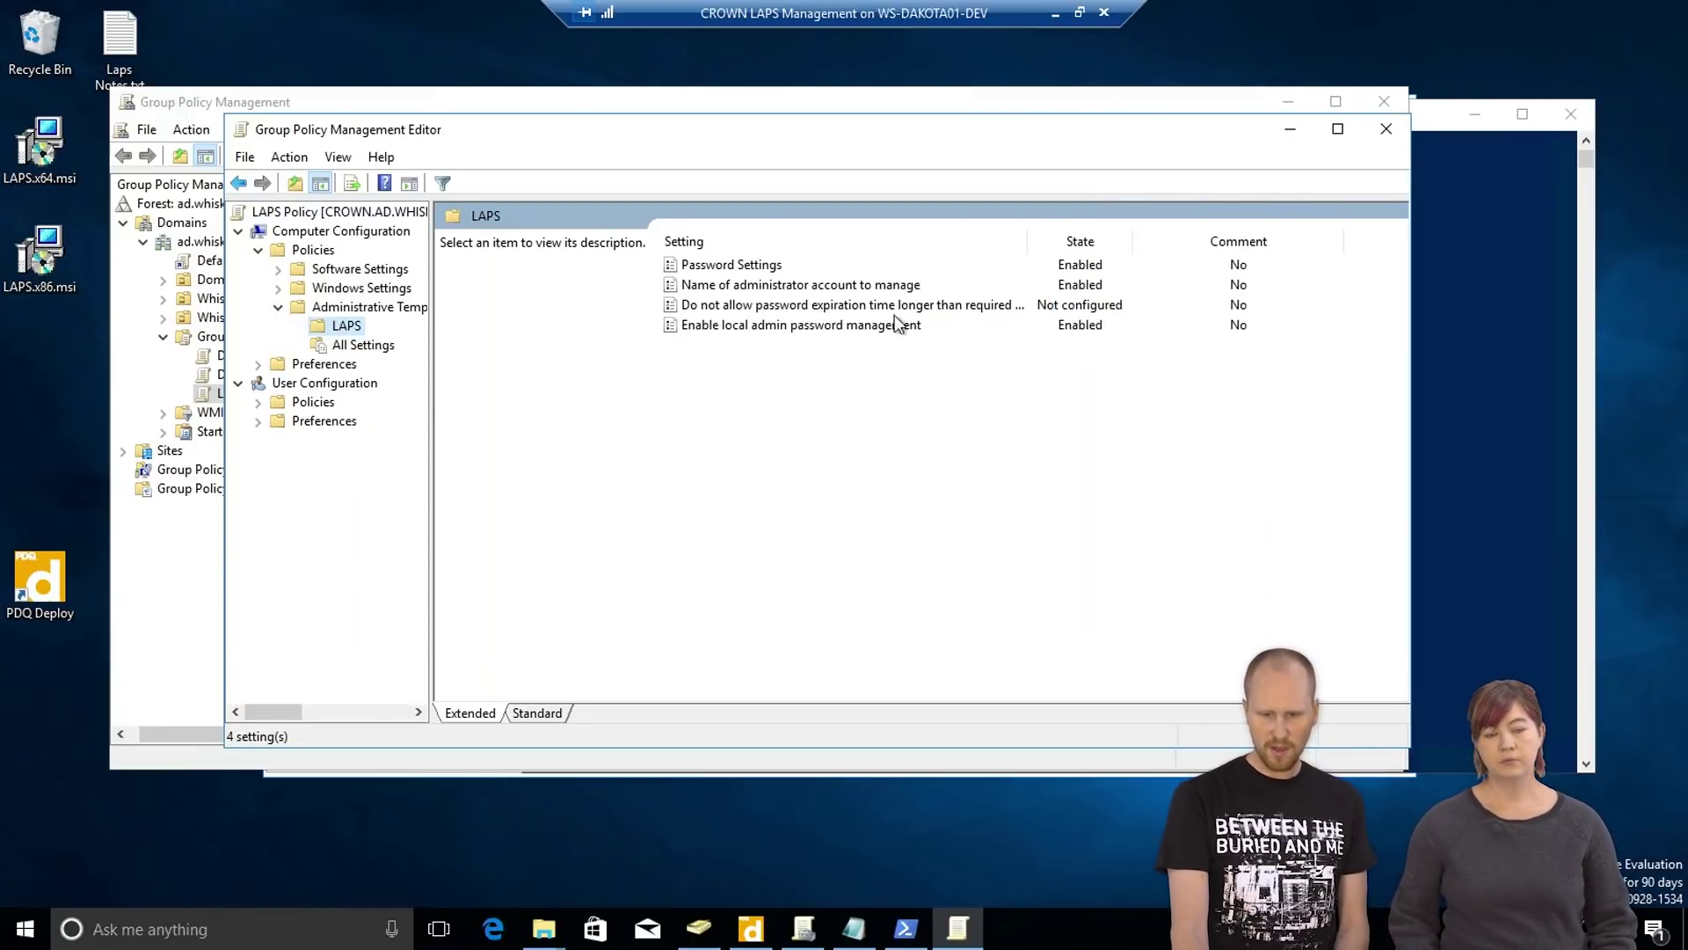
{"action": "left_click", "coordinate": [739, 266]}
{"action": "left_click", "coordinate": [749, 284]}
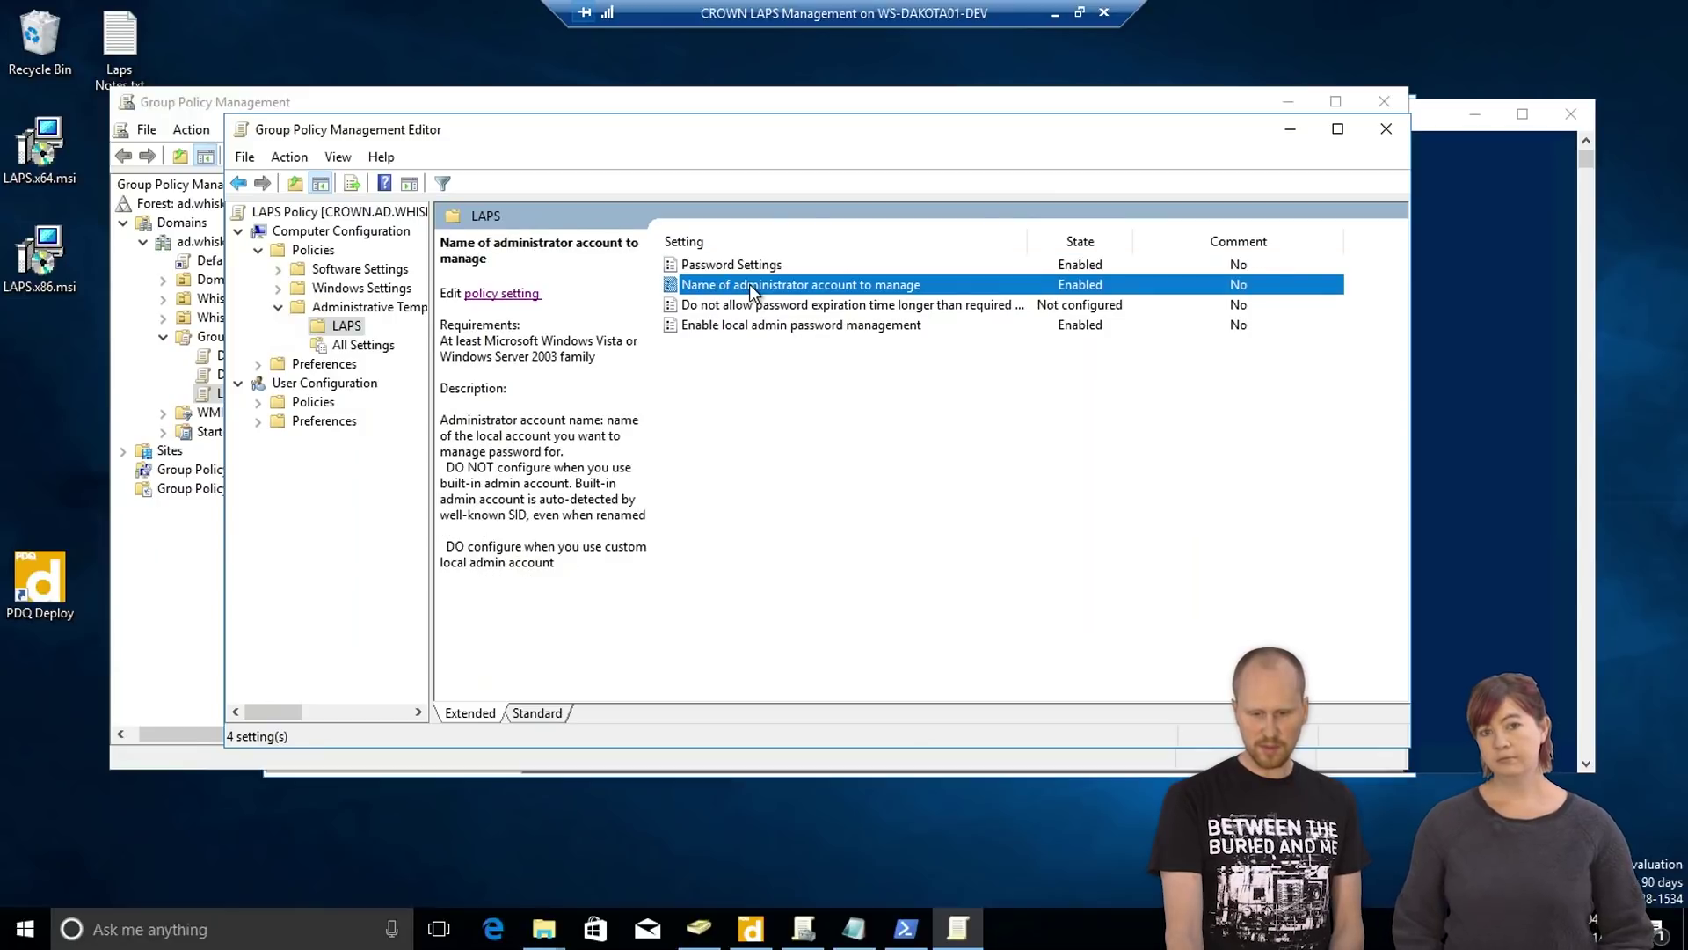
{"action": "left_click", "coordinate": [750, 327]}
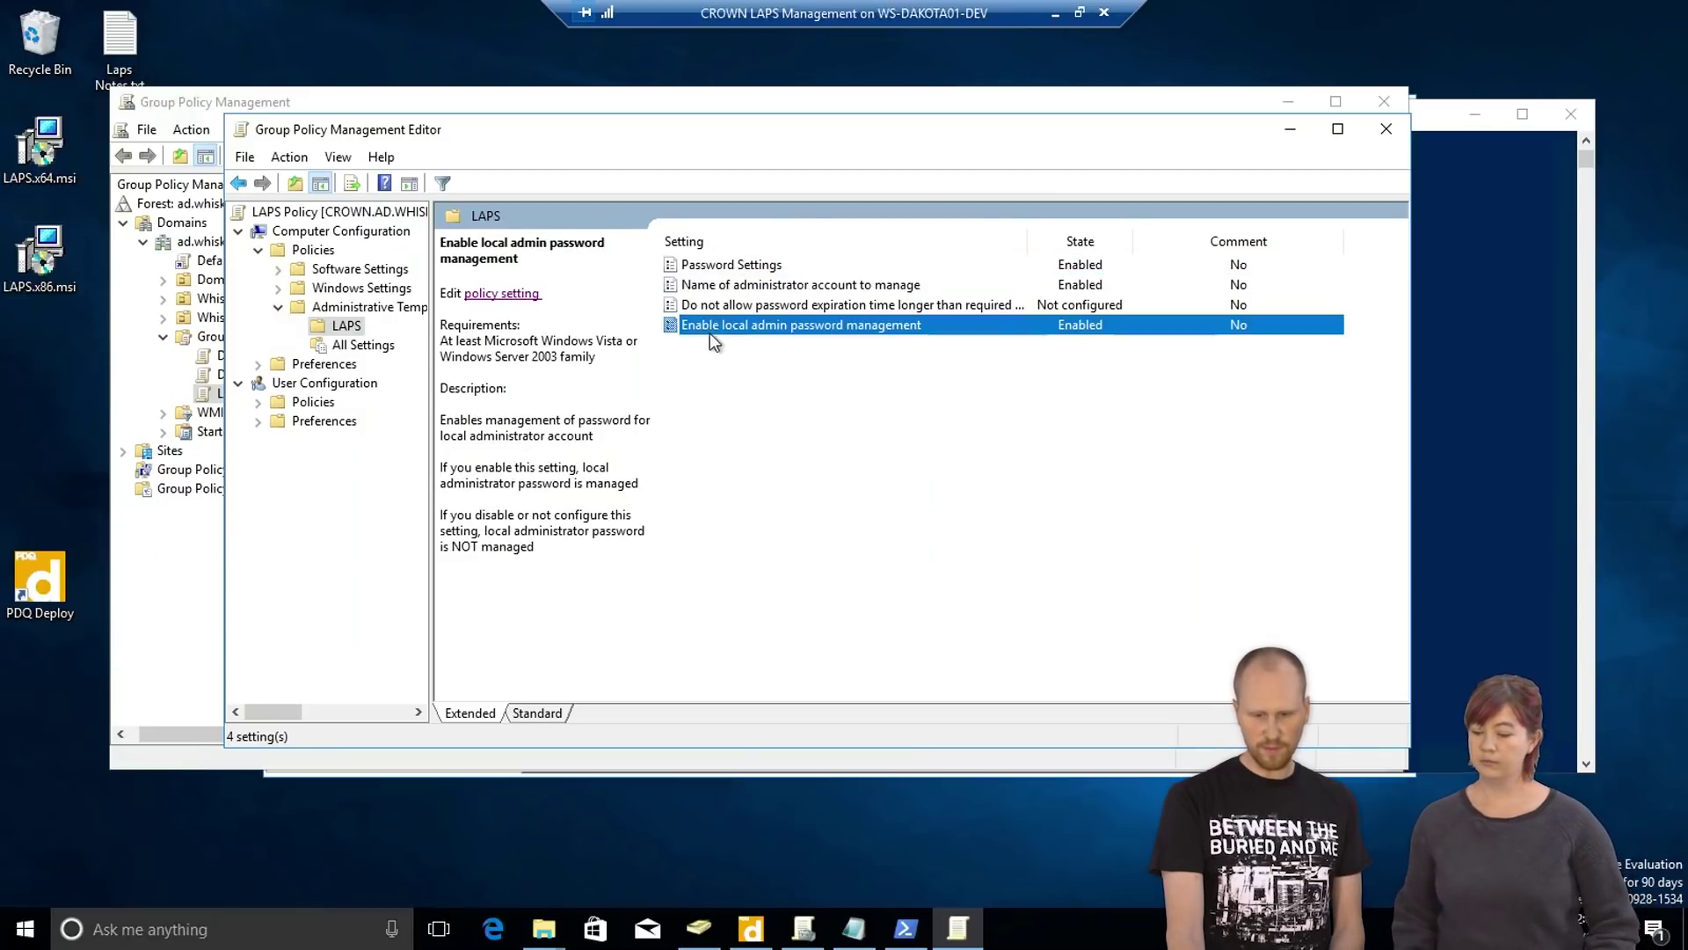
{"action": "double_click", "coordinate": [721, 264]}
{"action": "left_click_drag", "start_coordinate": [414, 180], "coordinate": [434, 171]}
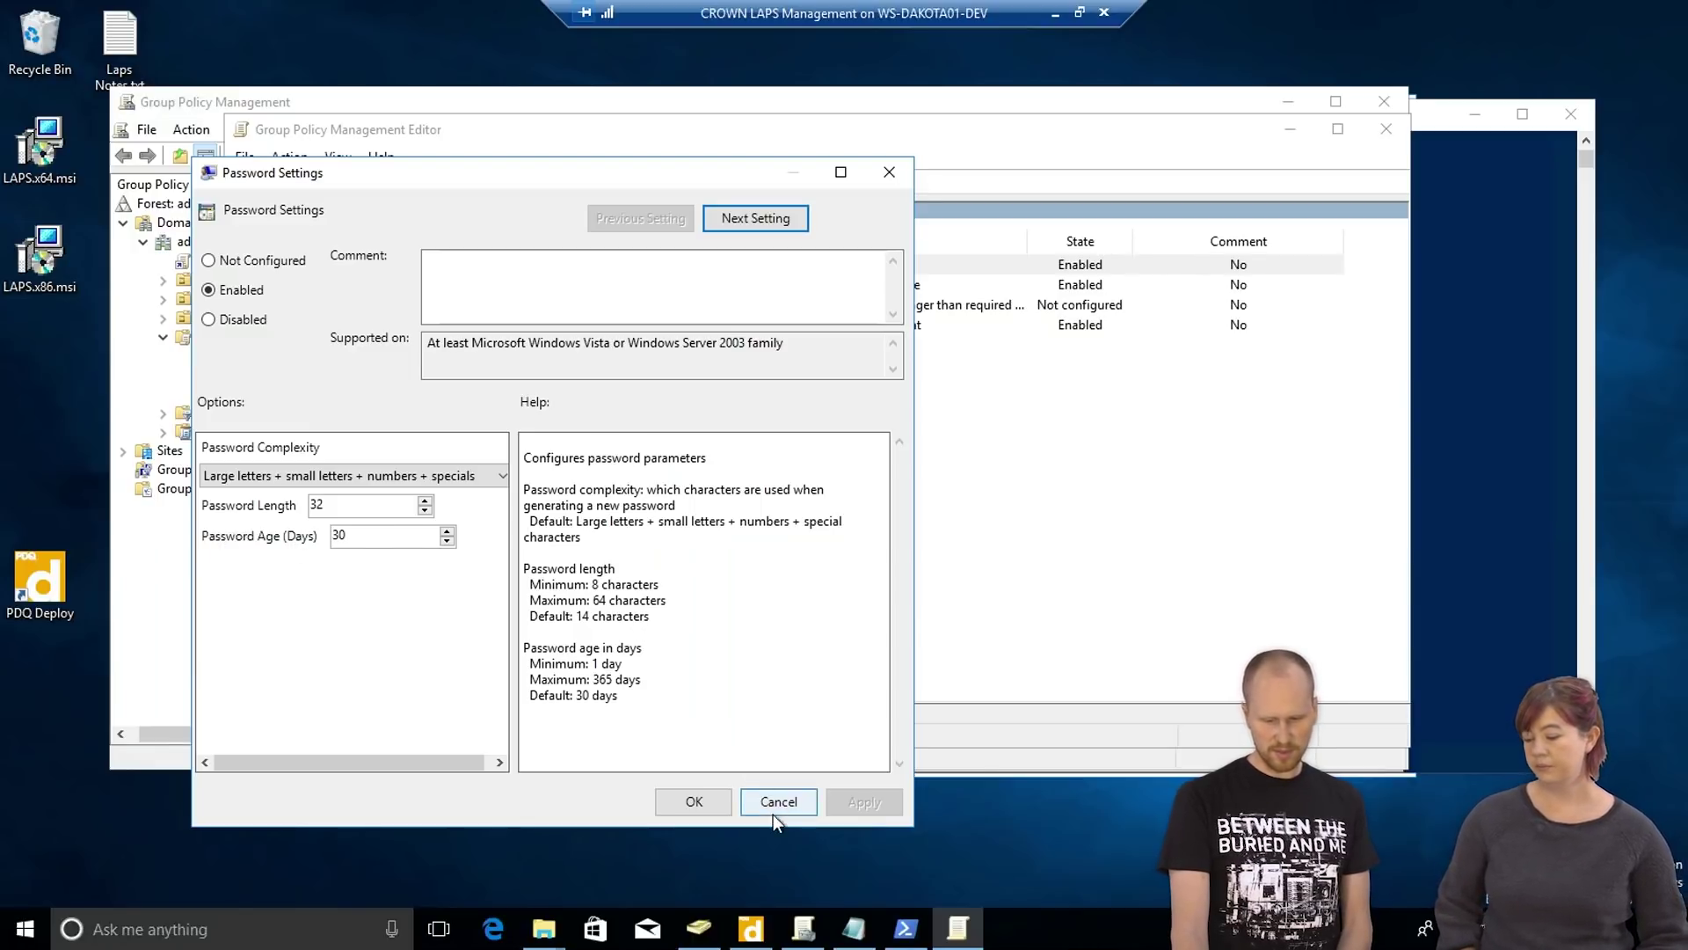
{"action": "left_click", "coordinate": [694, 801]}
Step: Review and confirm the administrator account name setting, LAPSAdmin
{"action": "left_click", "coordinate": [874, 286]}
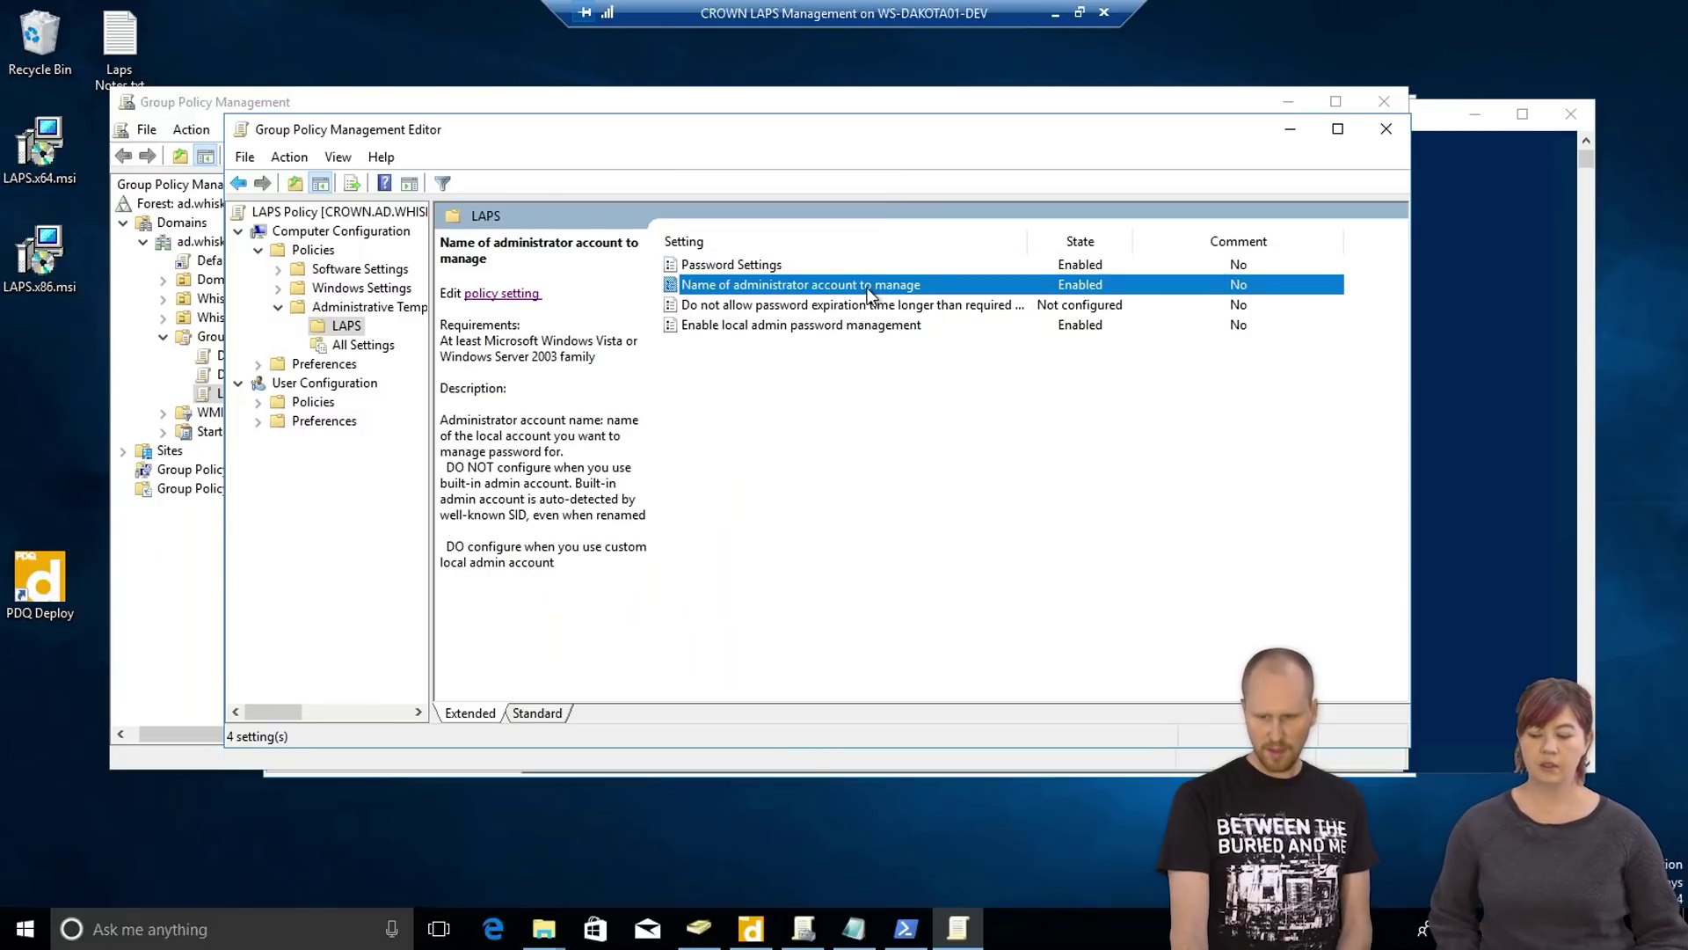
{"action": "double_click", "coordinate": [868, 293]}
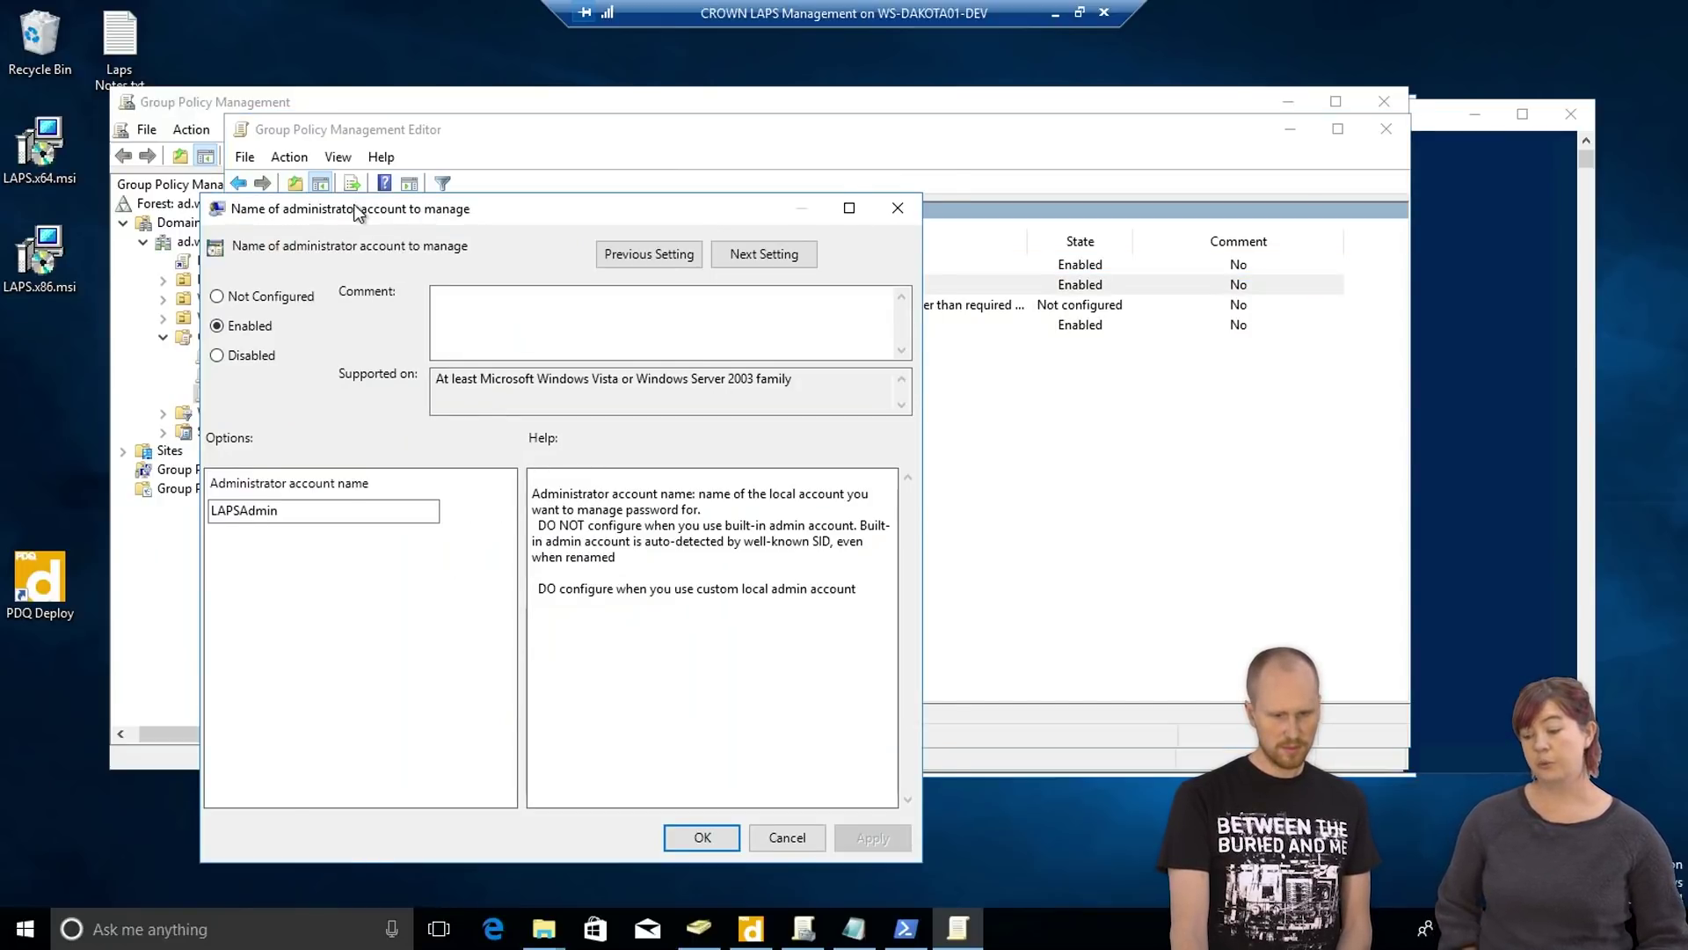
{"action": "left_click_drag", "start_coordinate": [357, 213], "coordinate": [368, 149]}
{"action": "left_click", "coordinate": [348, 444]}
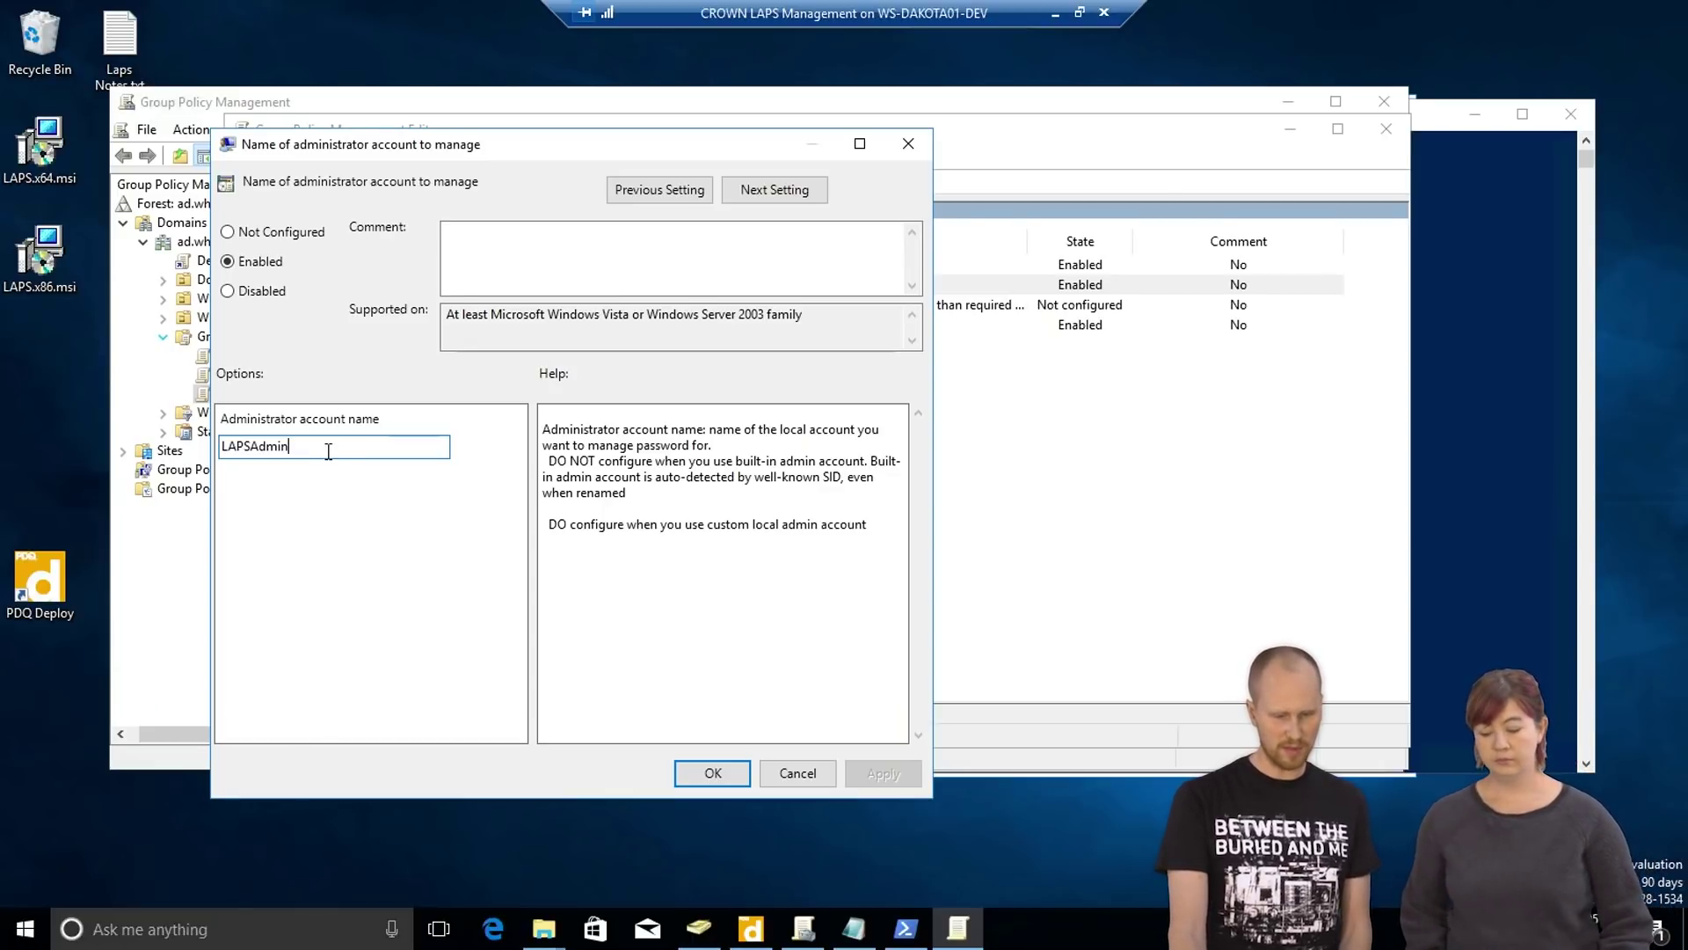
{"action": "left_click_drag", "start_coordinate": [328, 451], "coordinate": [241, 449]}
{"action": "key", "text": "End"}
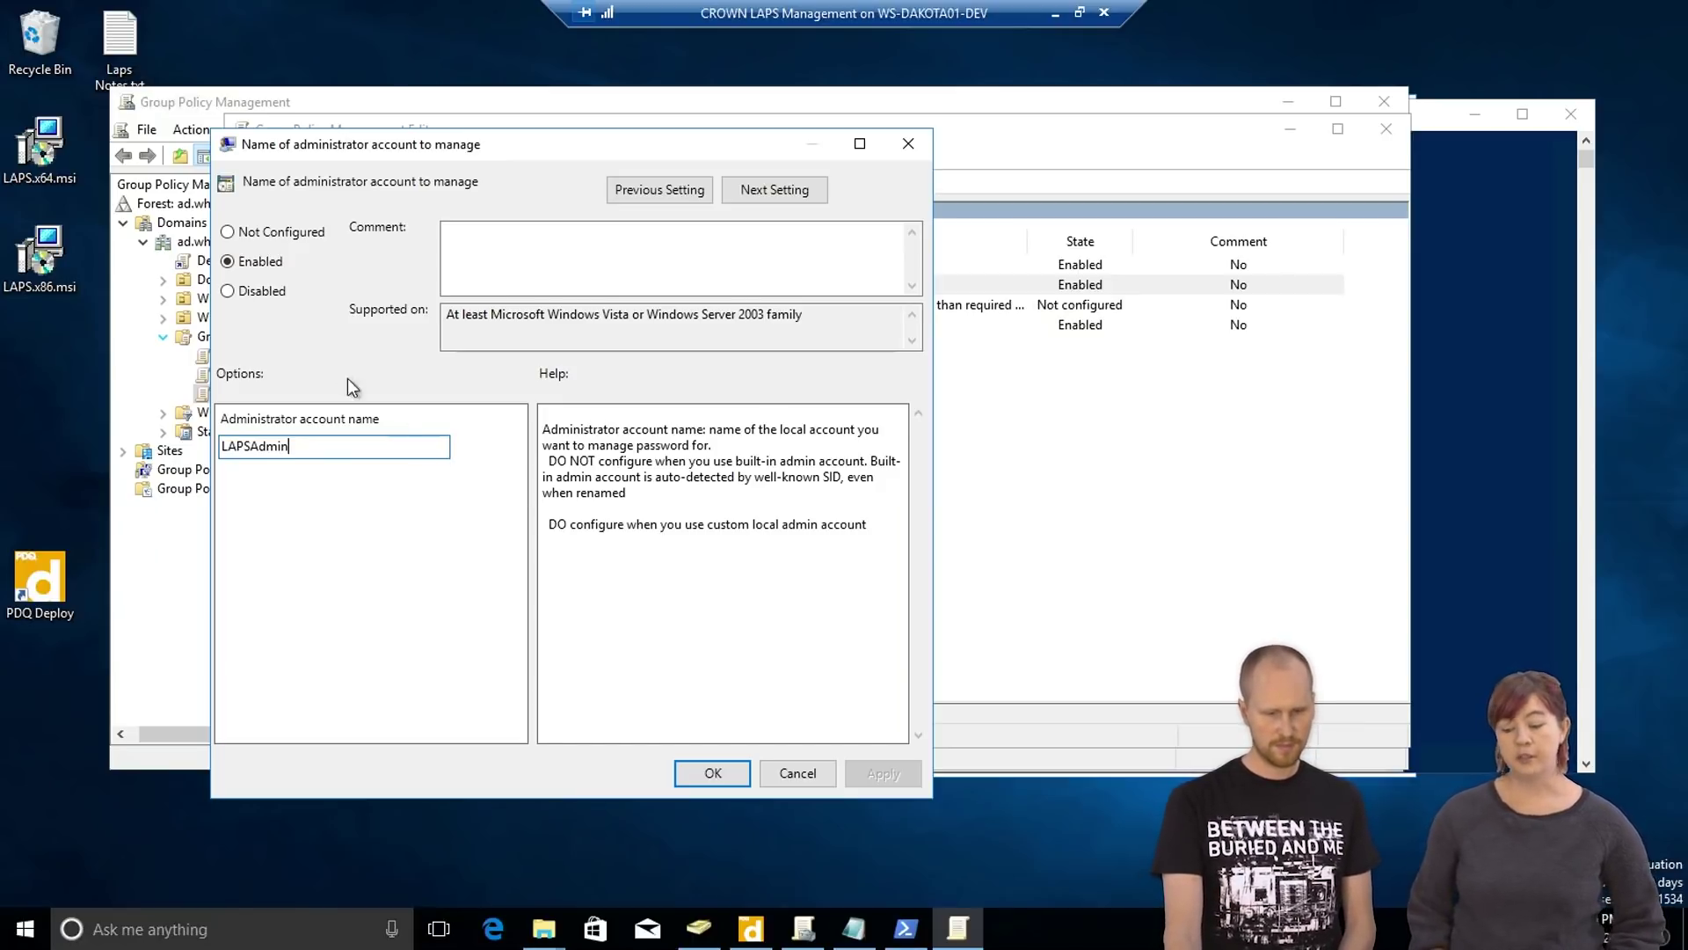
{"action": "left_click", "coordinate": [393, 508]}
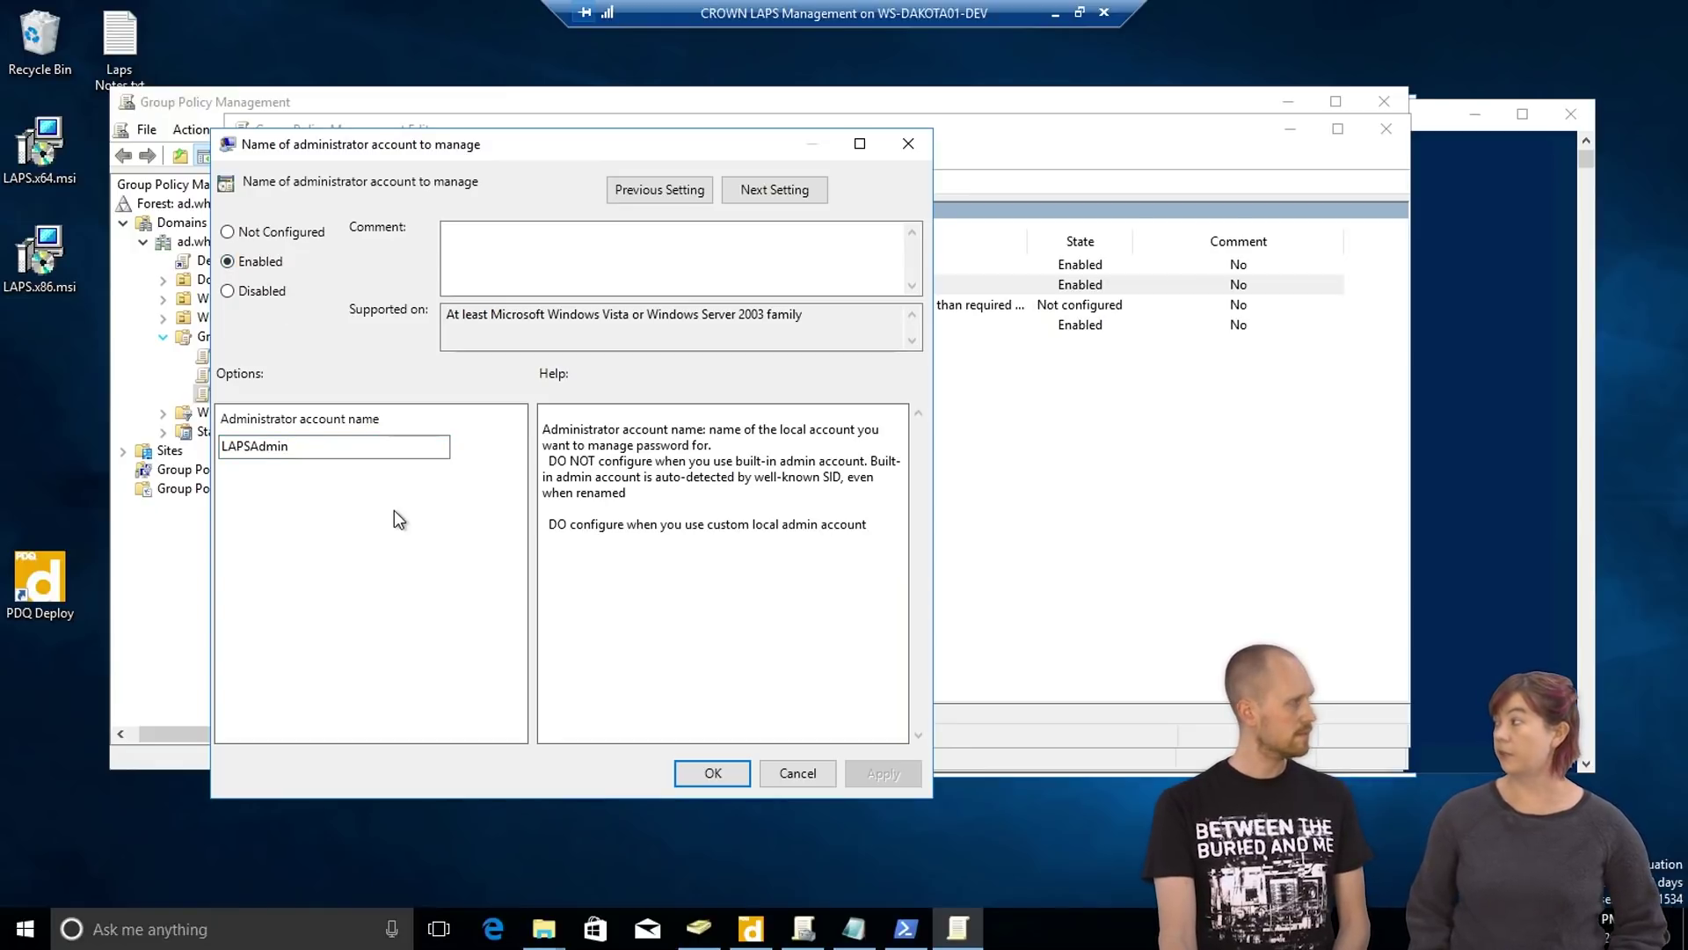
{"action": "left_click", "coordinate": [730, 770]}
Step: Enable the 'Enable local admin password management' setting
{"action": "left_click", "coordinate": [723, 327]}
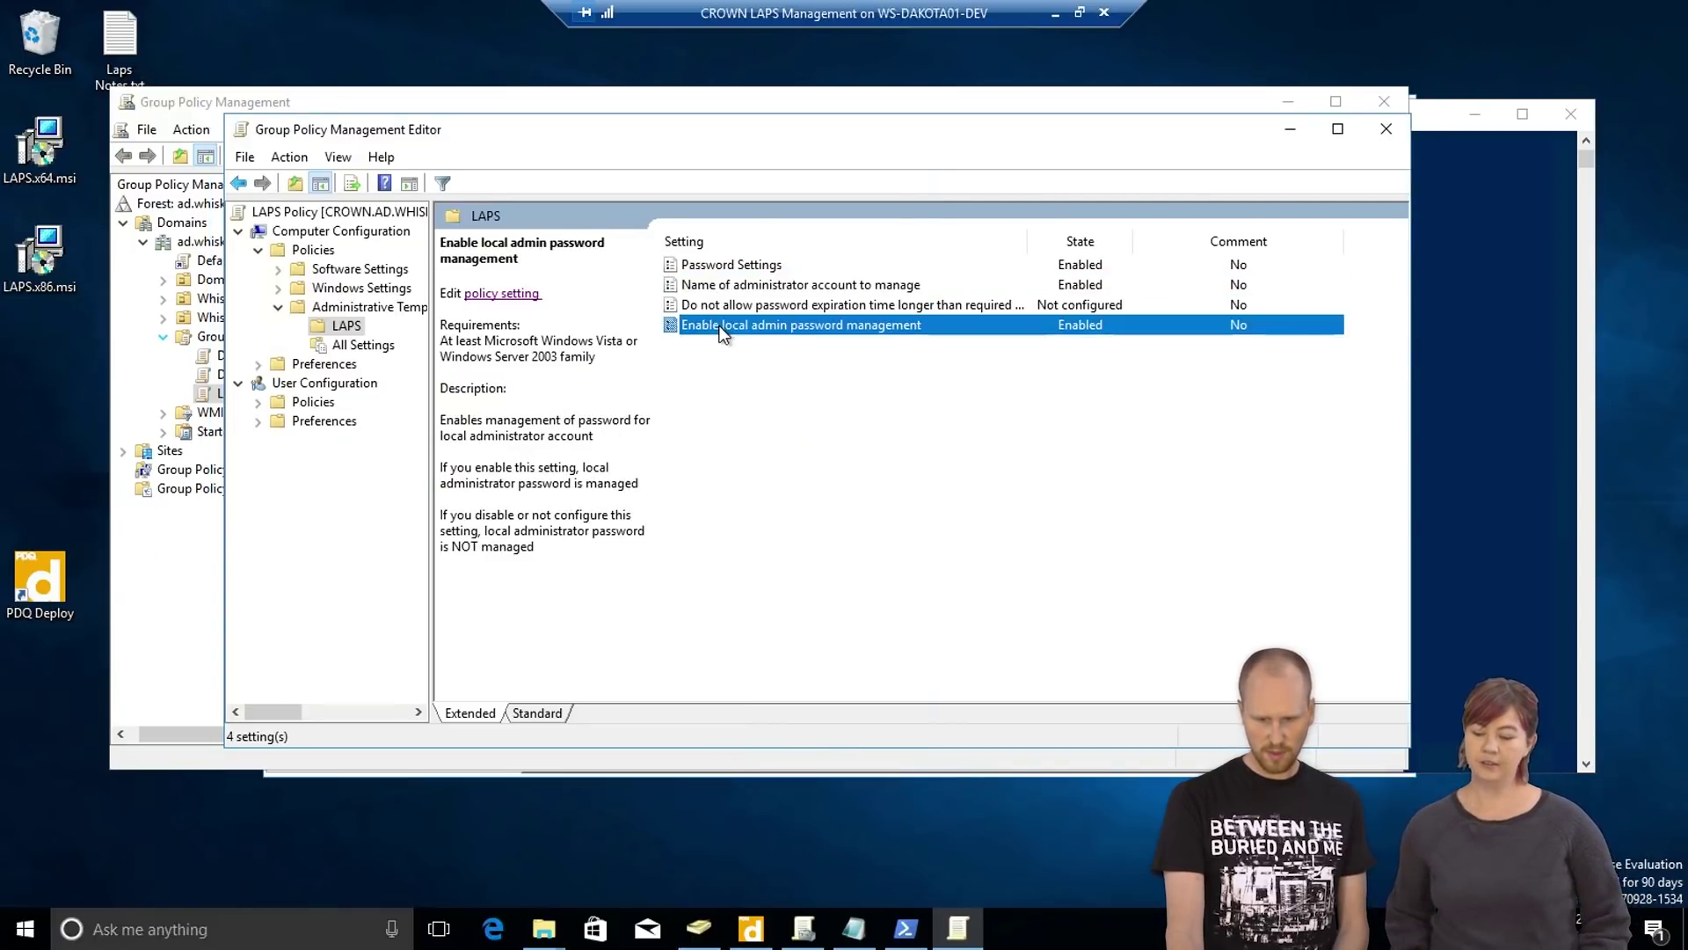
{"action": "double_click", "coordinate": [742, 325]}
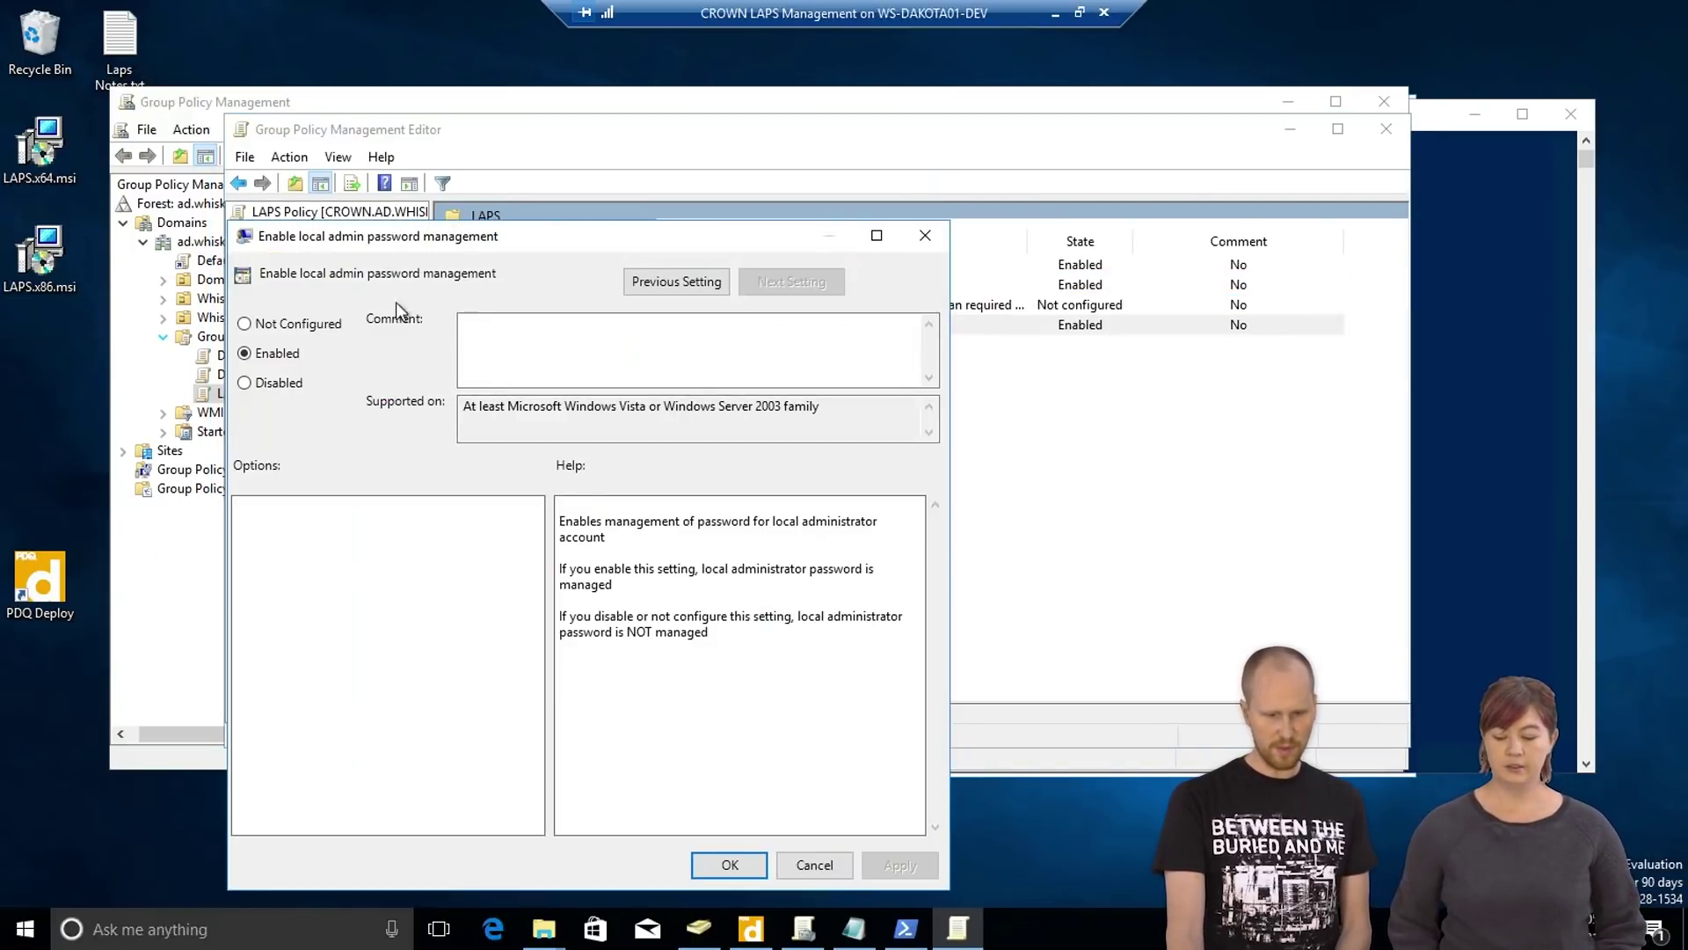
{"action": "left_click_drag", "start_coordinate": [377, 242], "coordinate": [430, 179]}
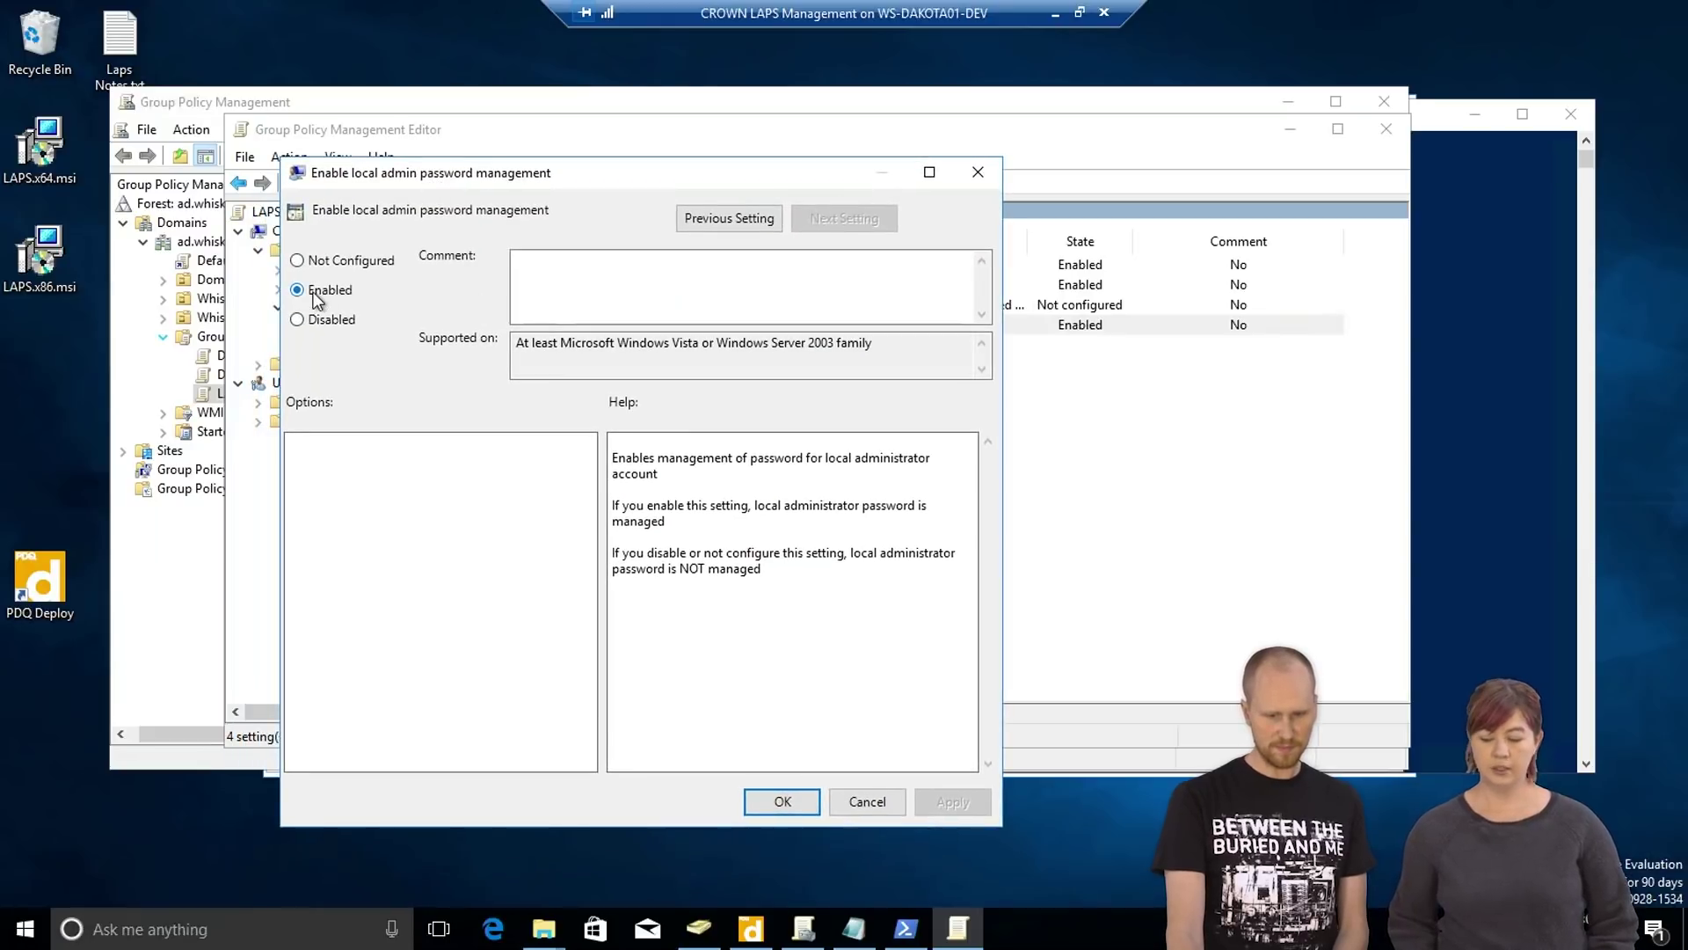
{"action": "left_click", "coordinate": [783, 800]}
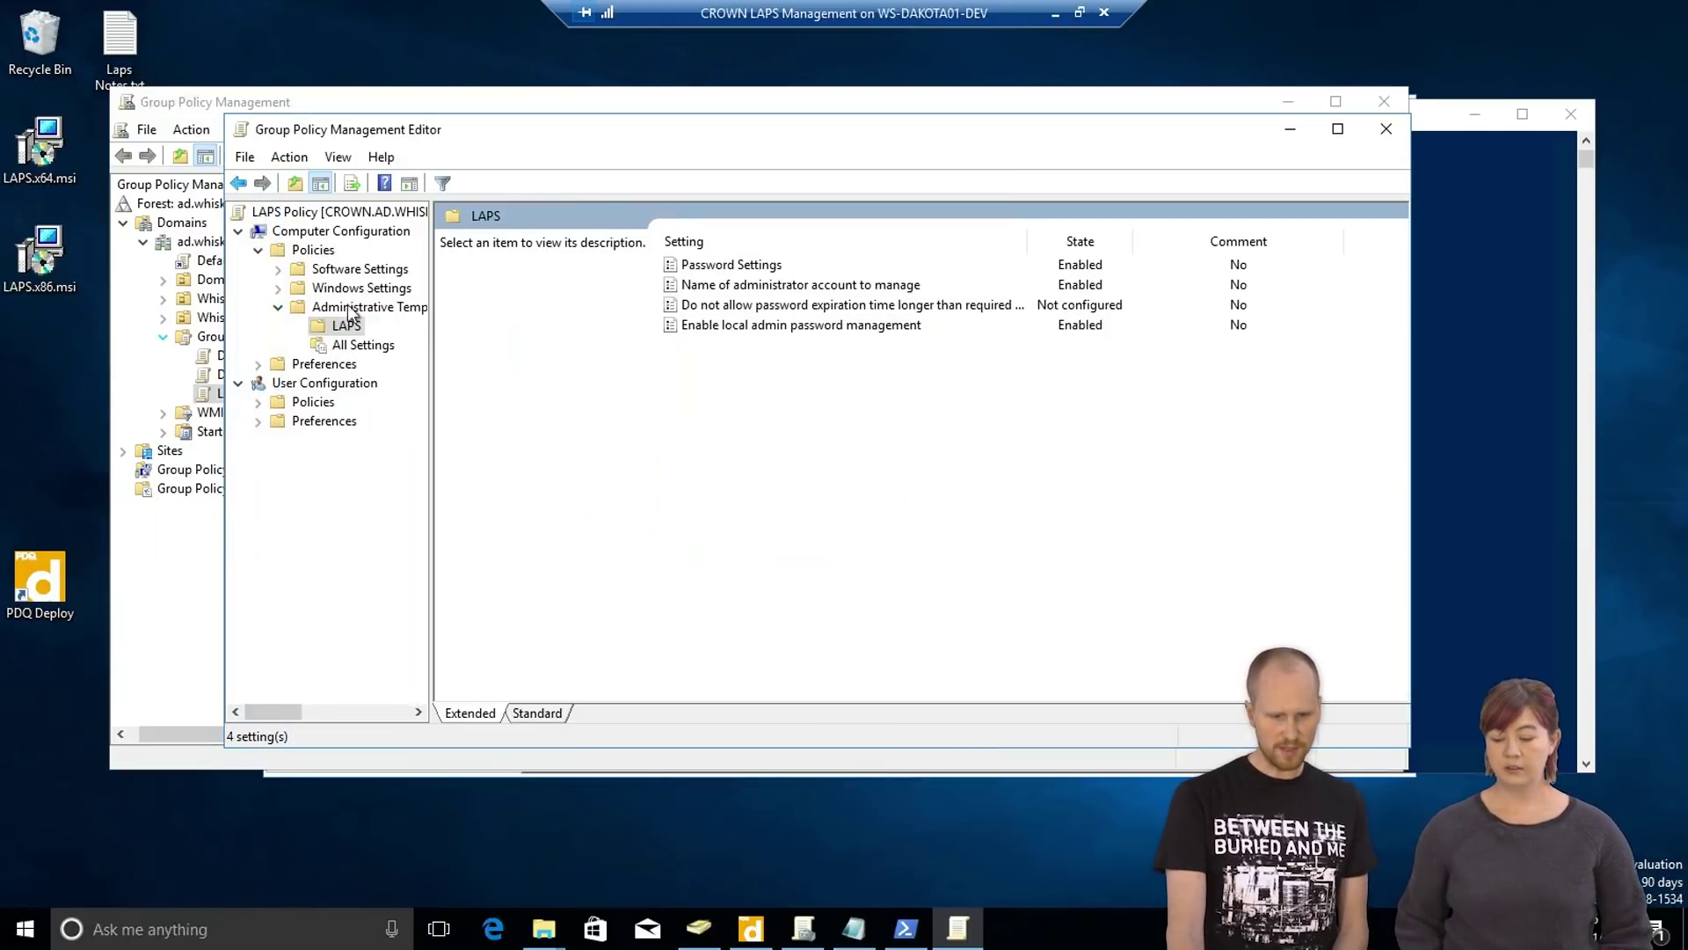
Step: Close the editor and select the LAPS Policy link under Whiskey Computers, dismissing the warning
{"action": "left_click", "coordinate": [1386, 129]}
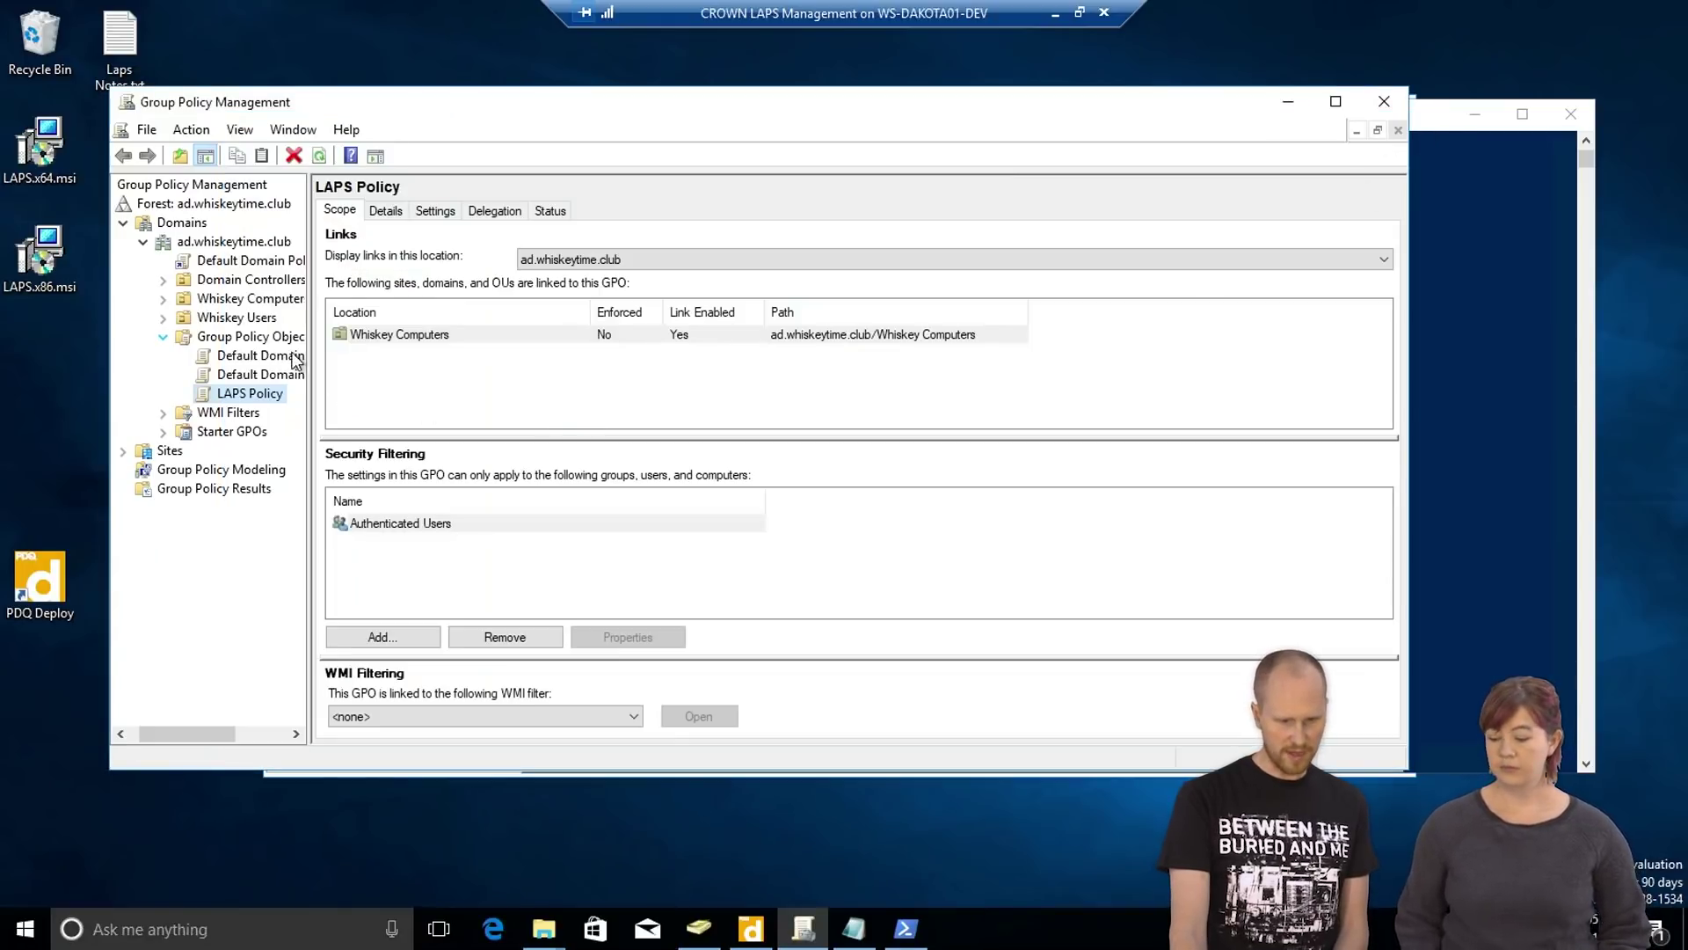
{"action": "left_click", "coordinate": [162, 298]}
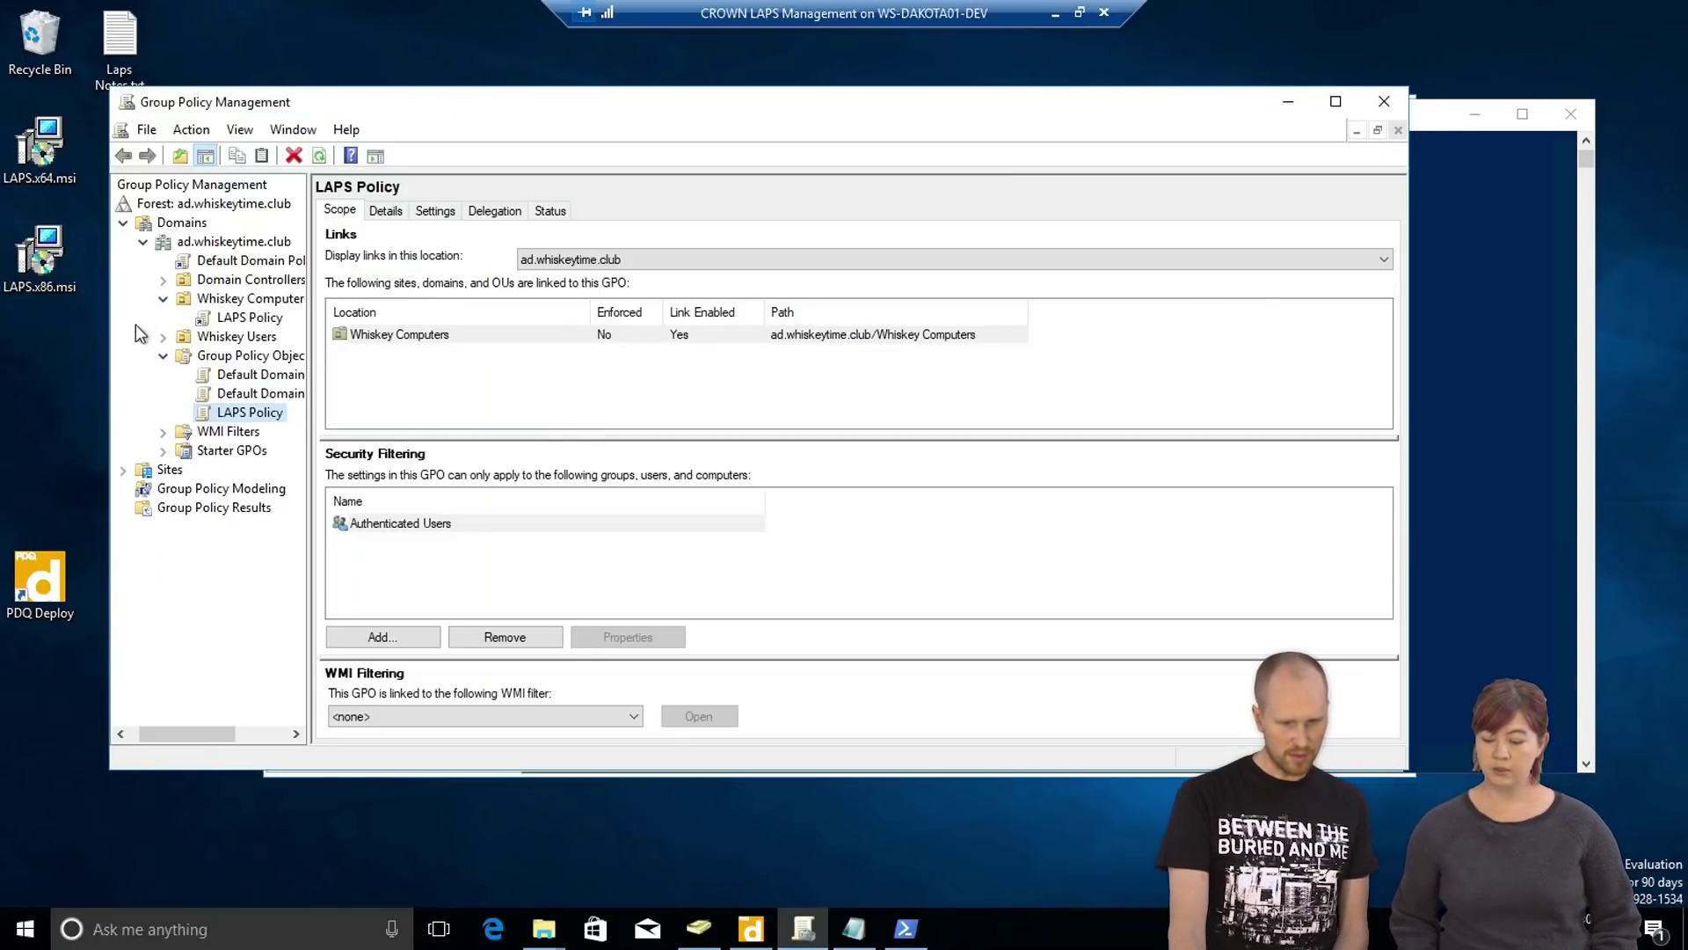
{"action": "left_click", "coordinate": [250, 302]}
{"action": "left_click", "coordinate": [250, 317]}
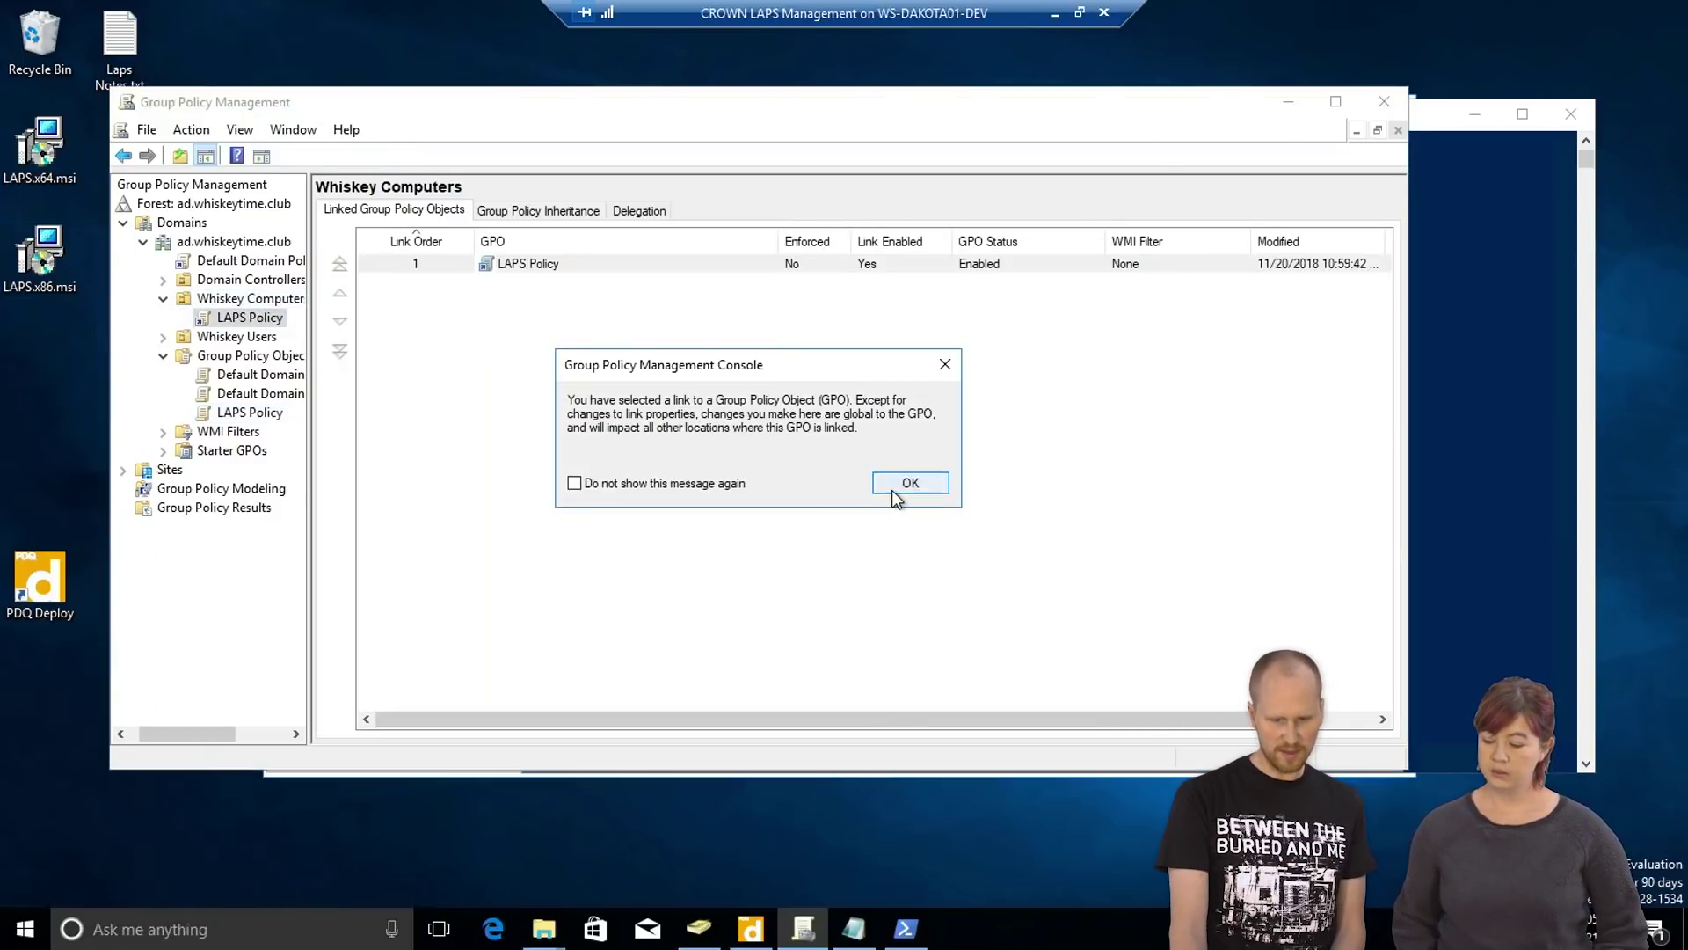
{"action": "left_click", "coordinate": [911, 486]}
{"action": "left_click", "coordinate": [241, 318]}
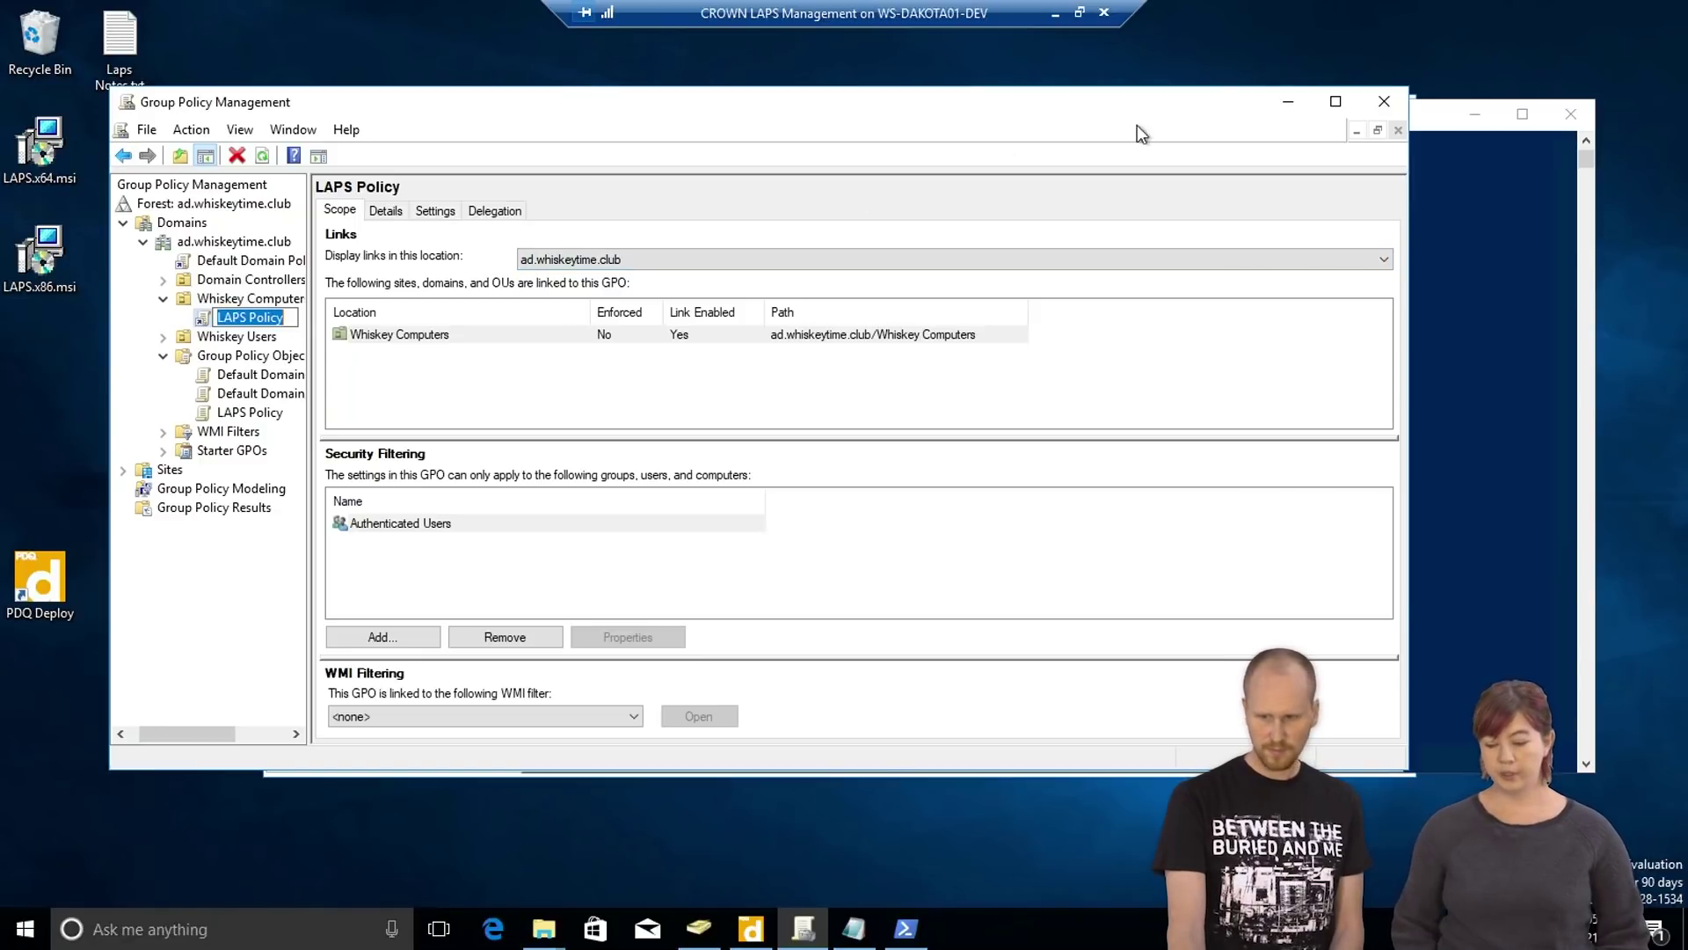
Step: Review Laps Notes.txt in Notepad, then bring up PDQ Deploy's successful Deploy LAPS deployment
{"action": "left_click", "coordinate": [1286, 106]}
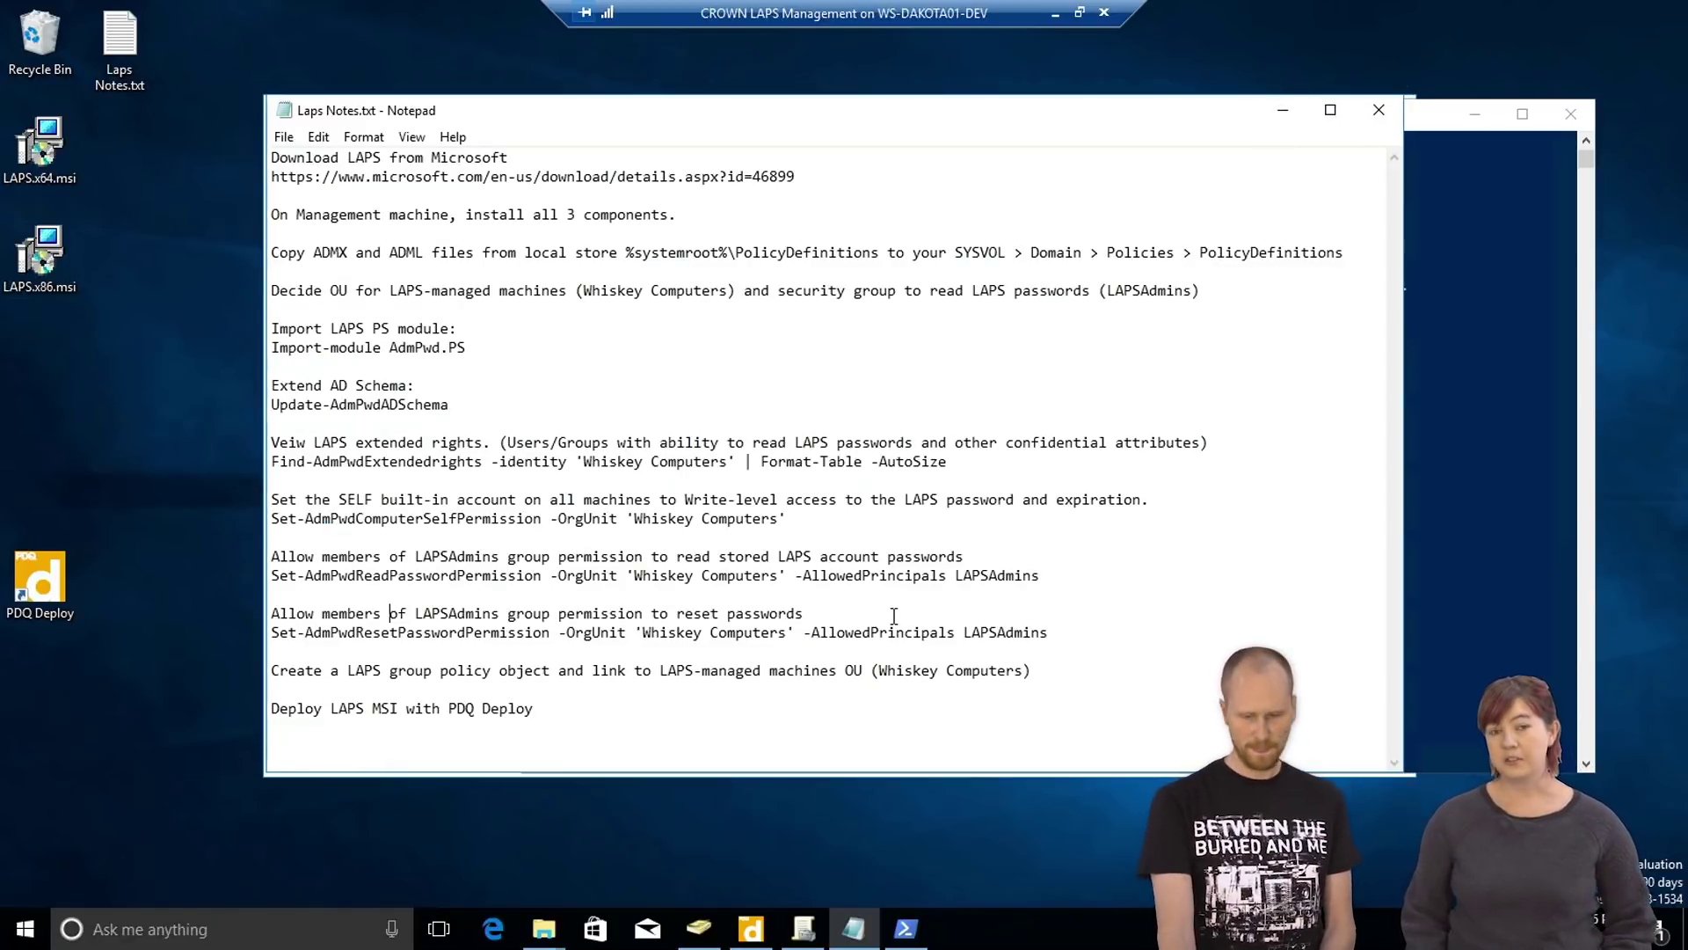
{"action": "left_click", "coordinate": [1435, 114]}
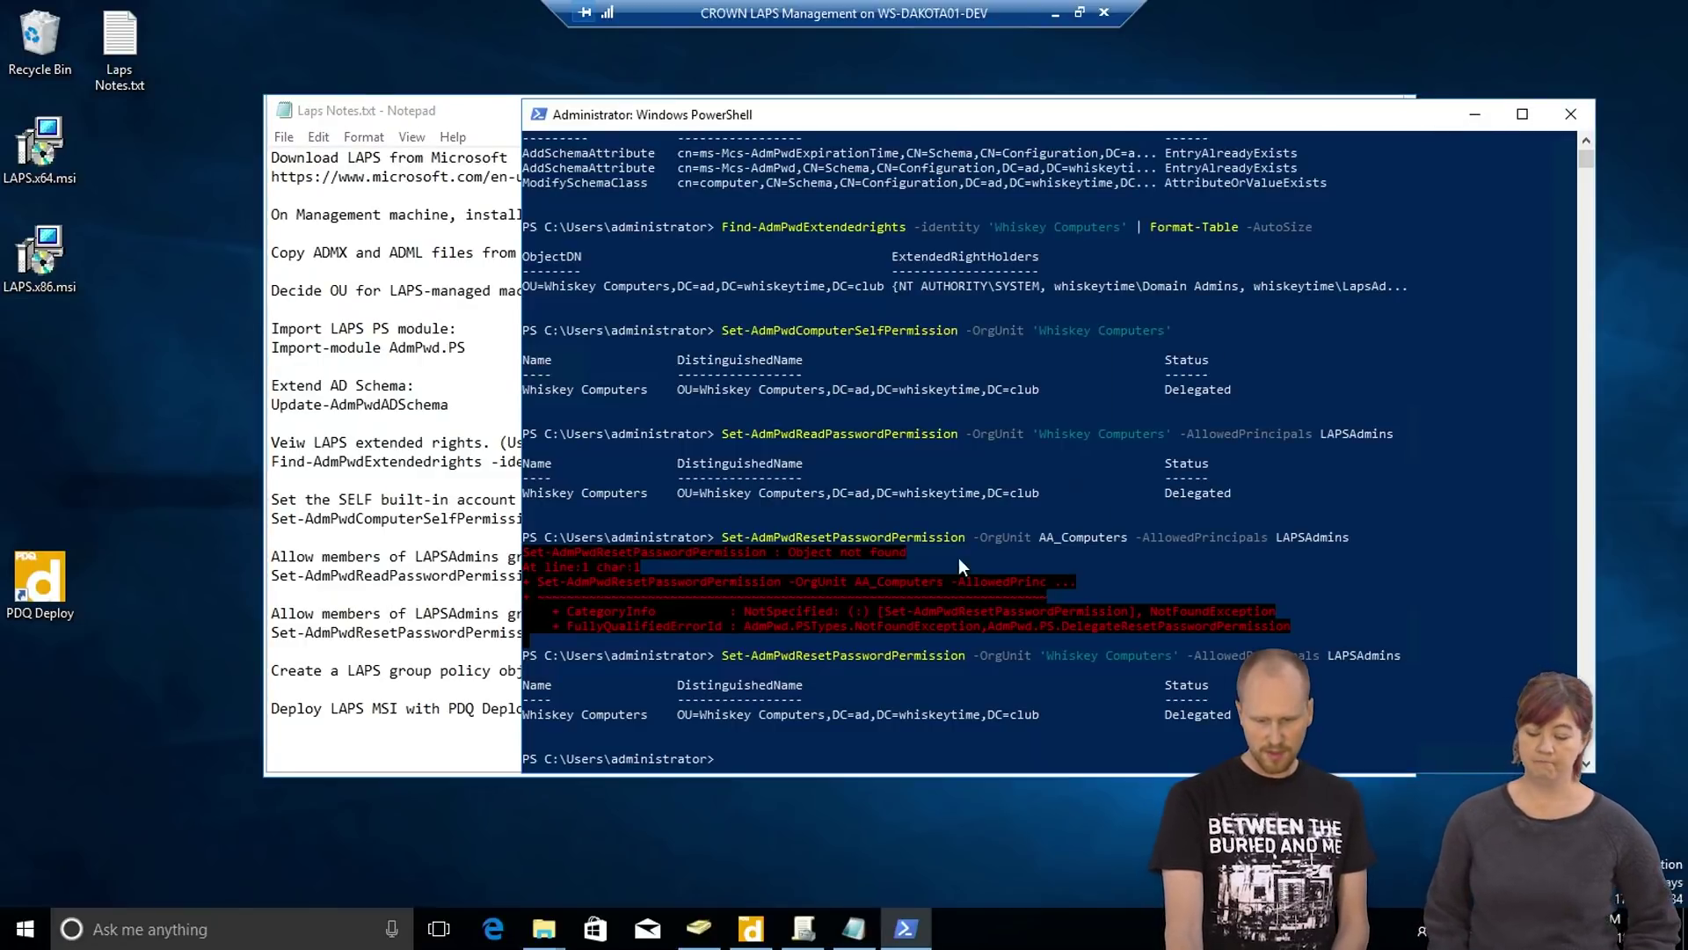
{"action": "left_click", "coordinate": [451, 106]}
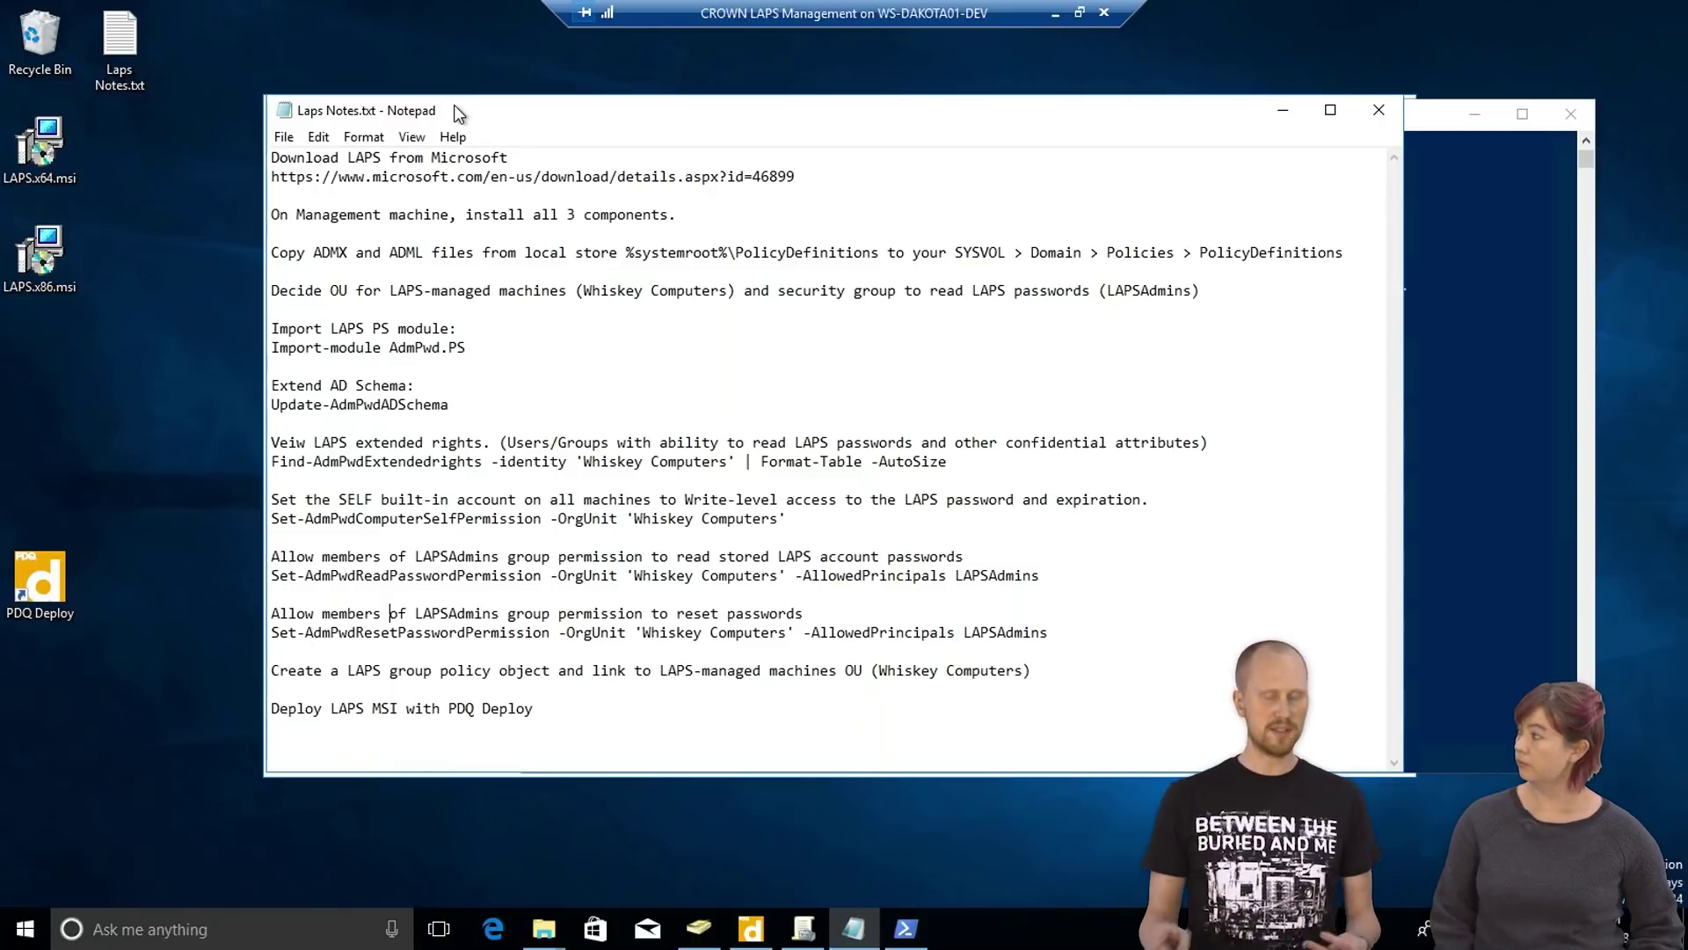
{"action": "left_click", "coordinate": [756, 930]}
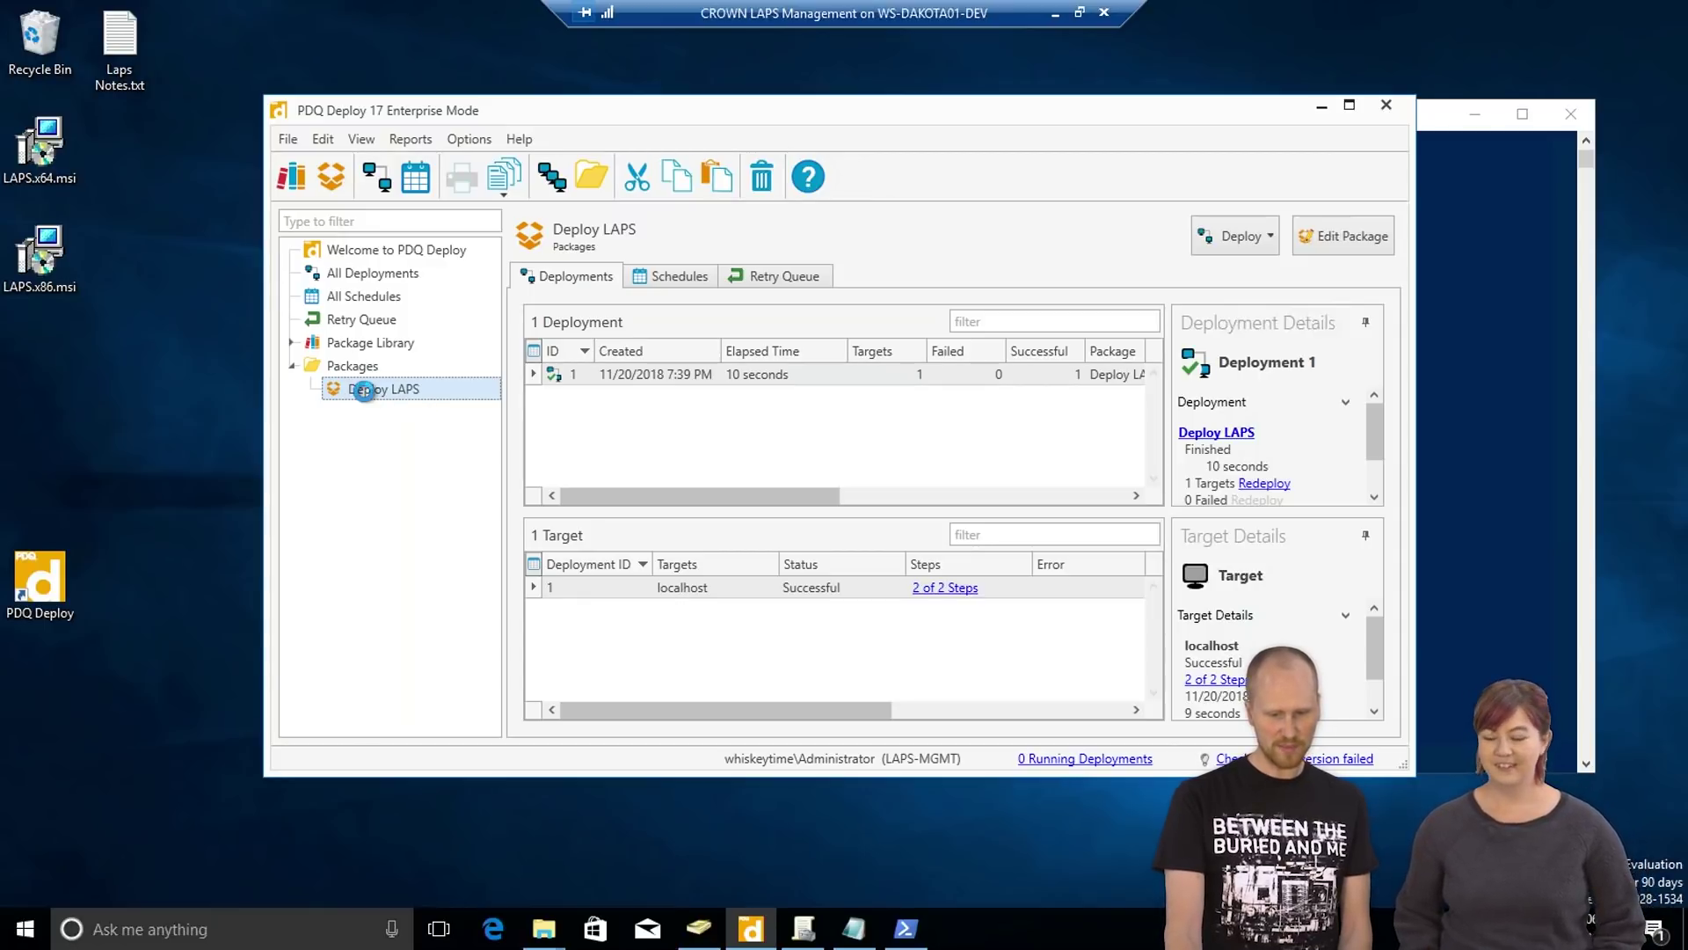
{"action": "double_click", "coordinate": [418, 390]}
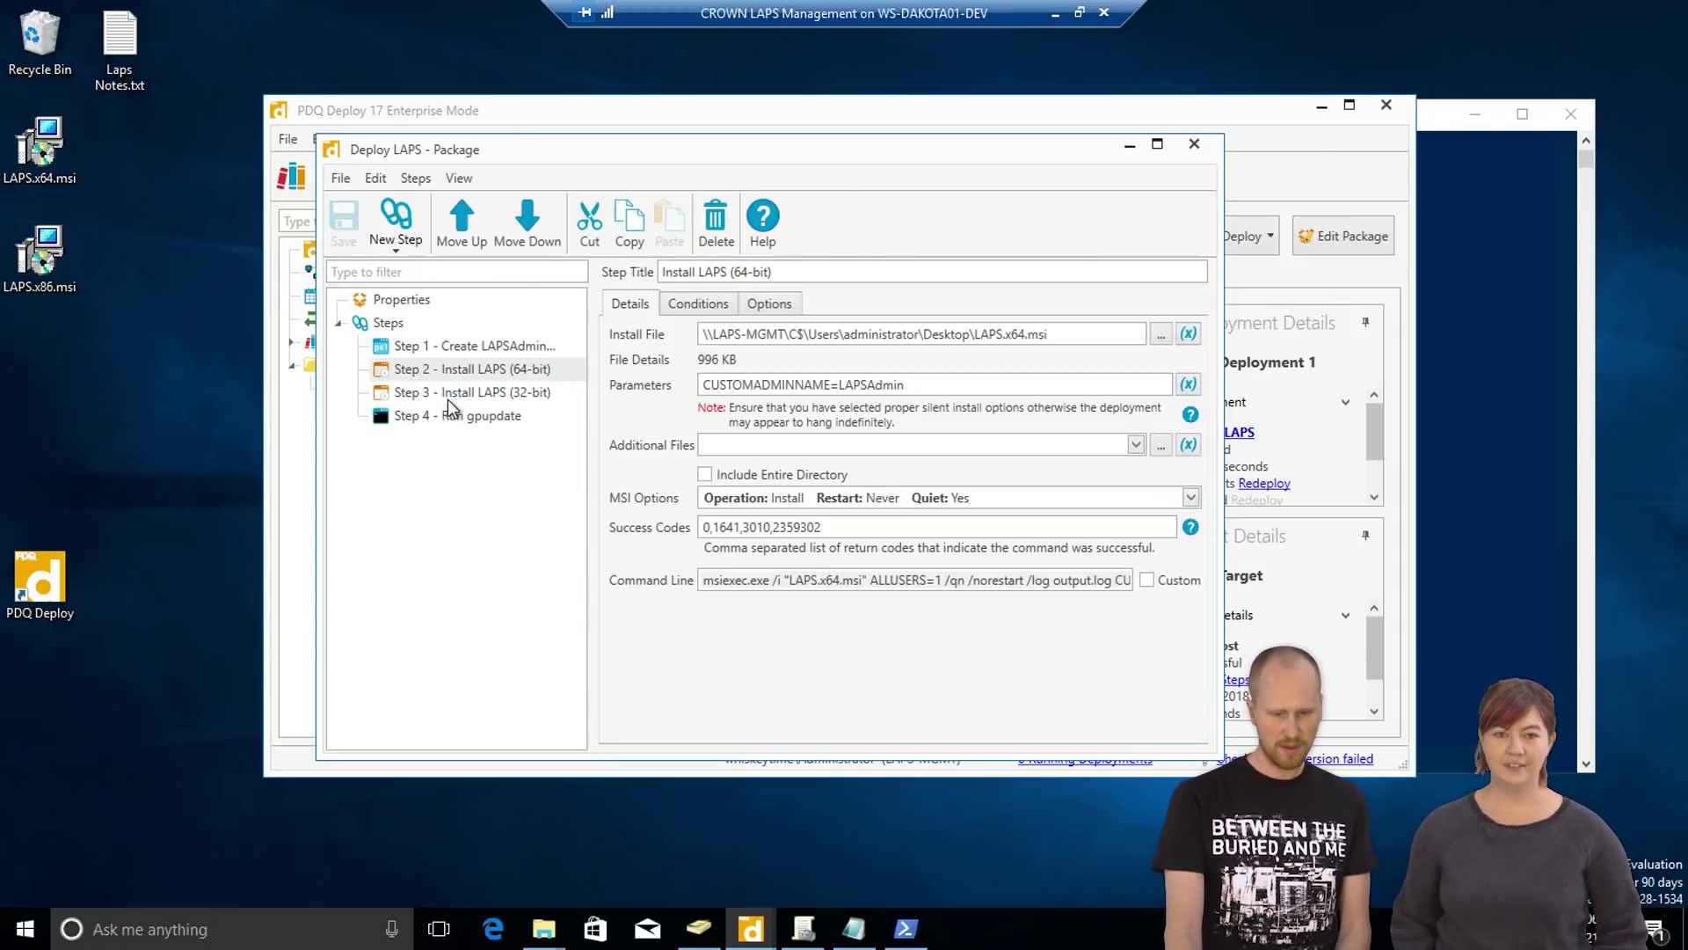
{"action": "left_click", "coordinate": [466, 348]}
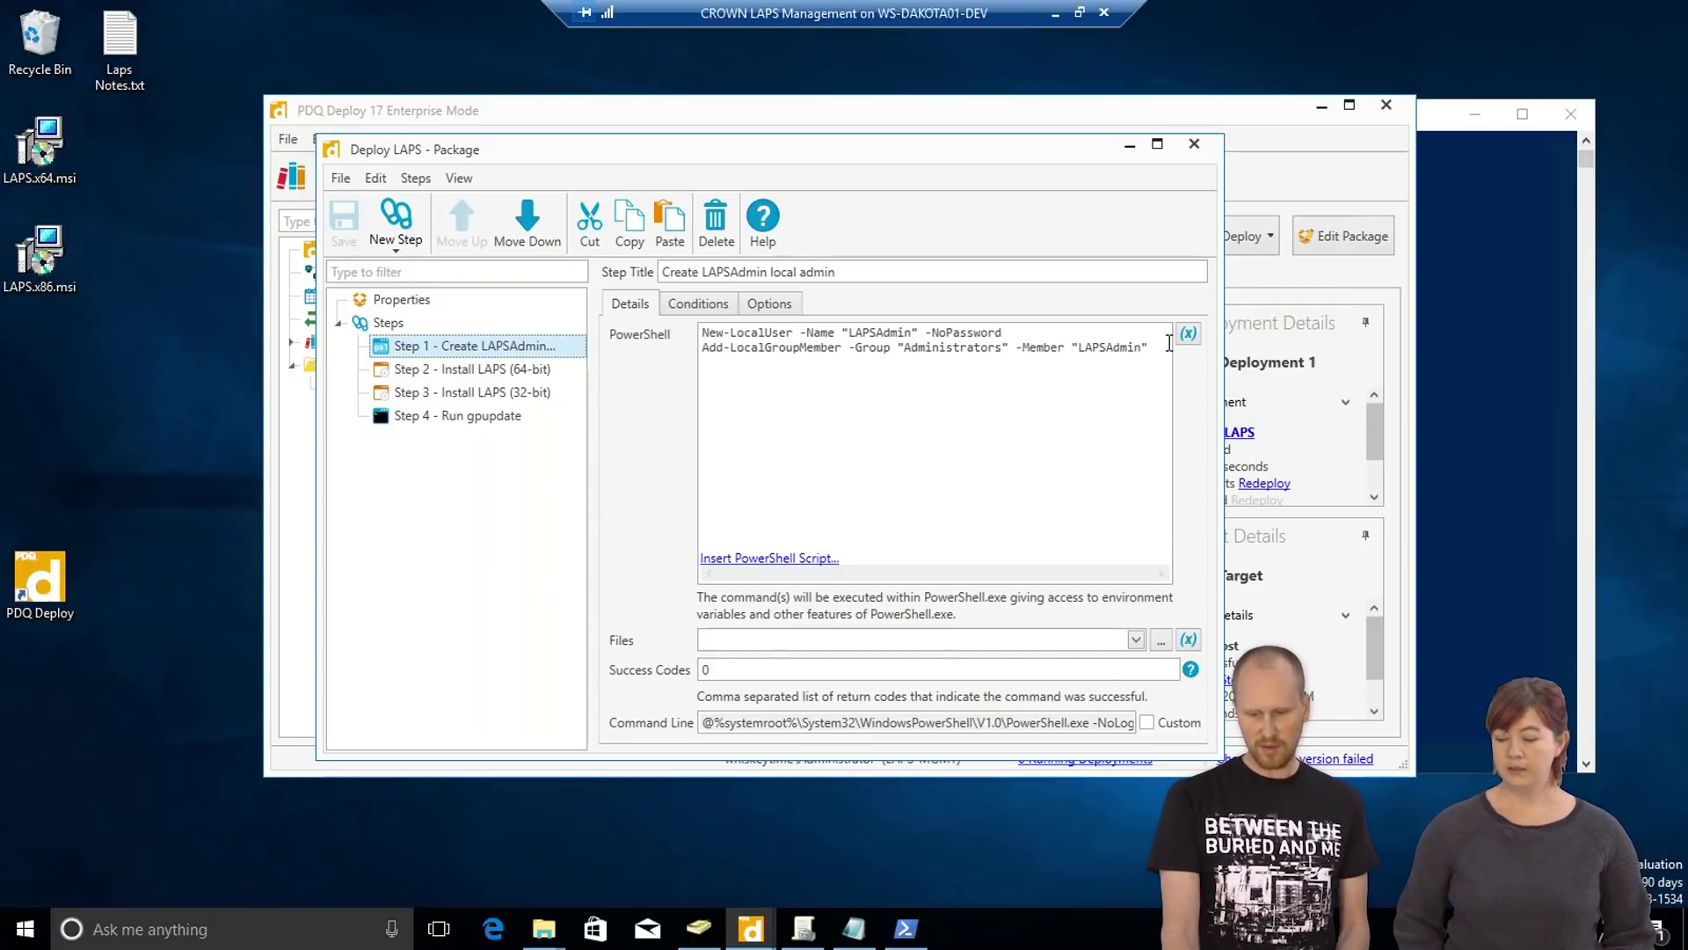
{"action": "left_click_drag", "start_coordinate": [1225, 361], "coordinate": [1250, 360]}
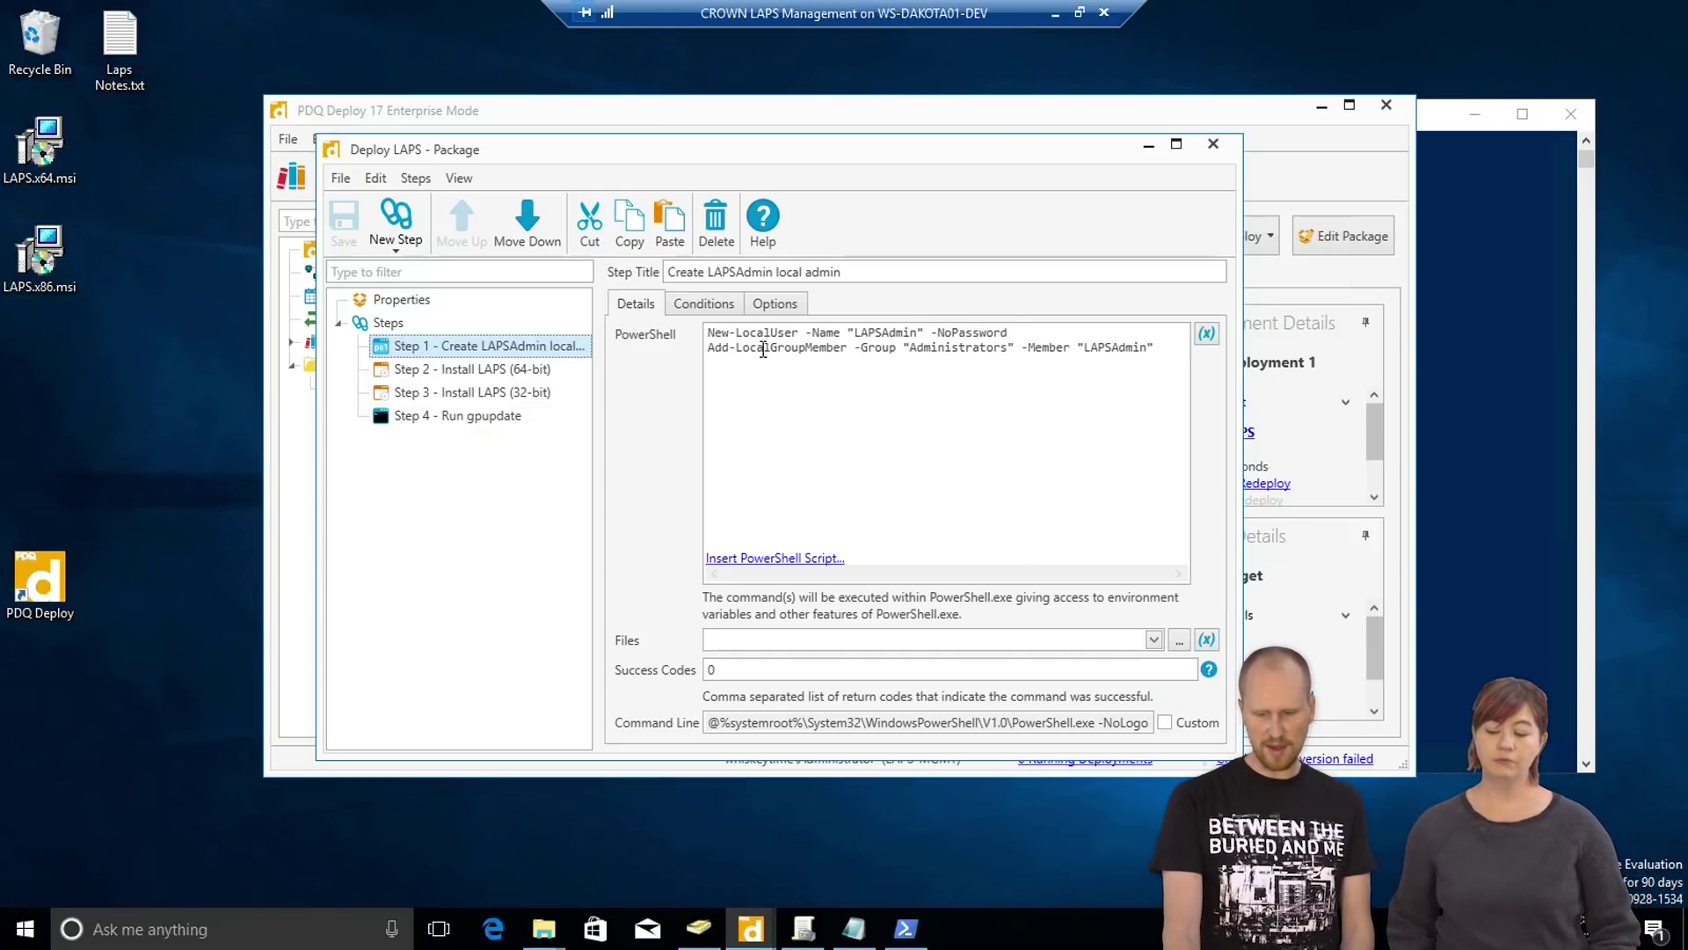
{"action": "left_click", "coordinate": [1159, 348]}
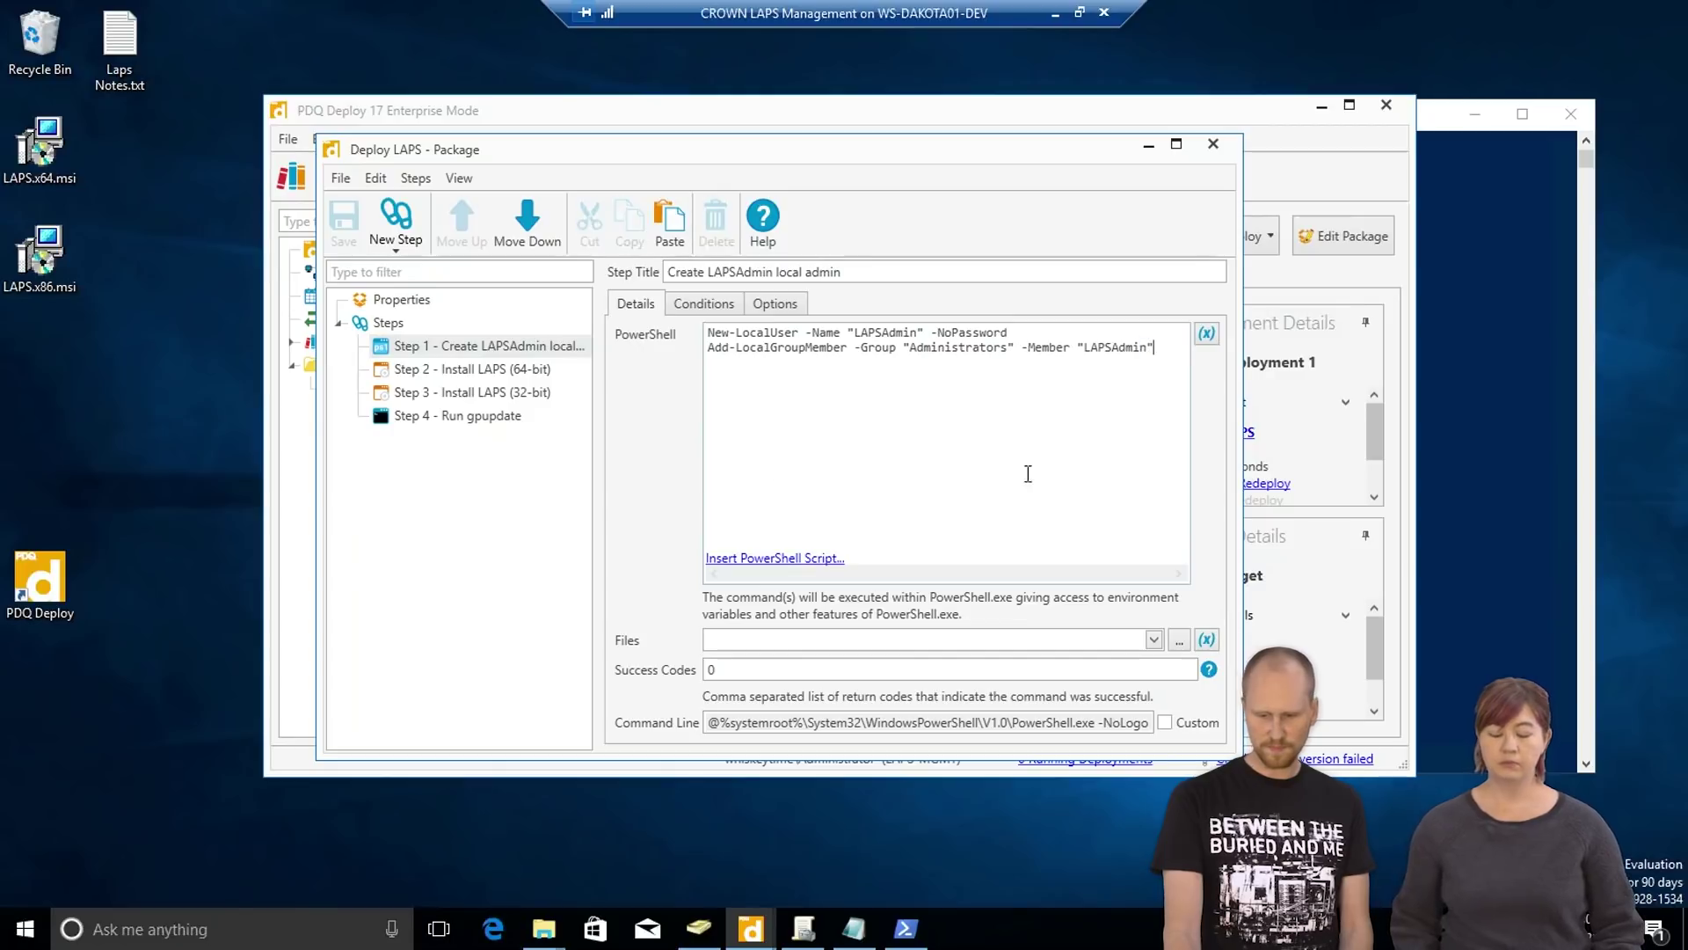
{"action": "left_click", "coordinate": [544, 371]}
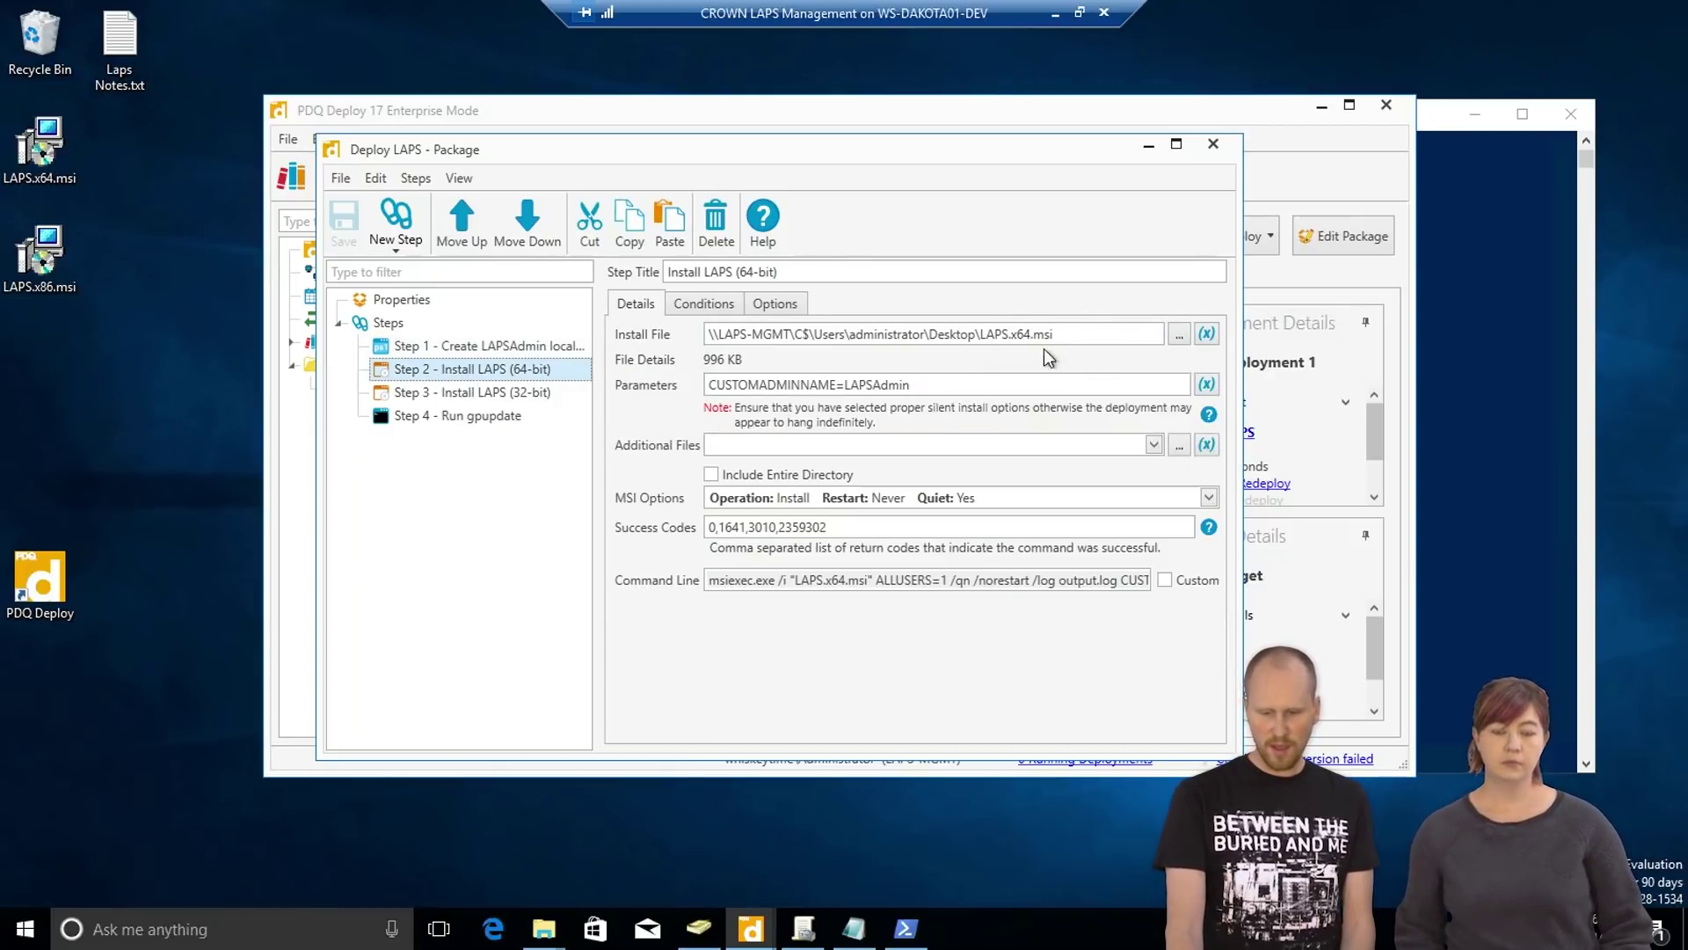
{"action": "left_click", "coordinate": [941, 384]}
{"action": "left_click_drag", "start_coordinate": [940, 385], "coordinate": [703, 387]}
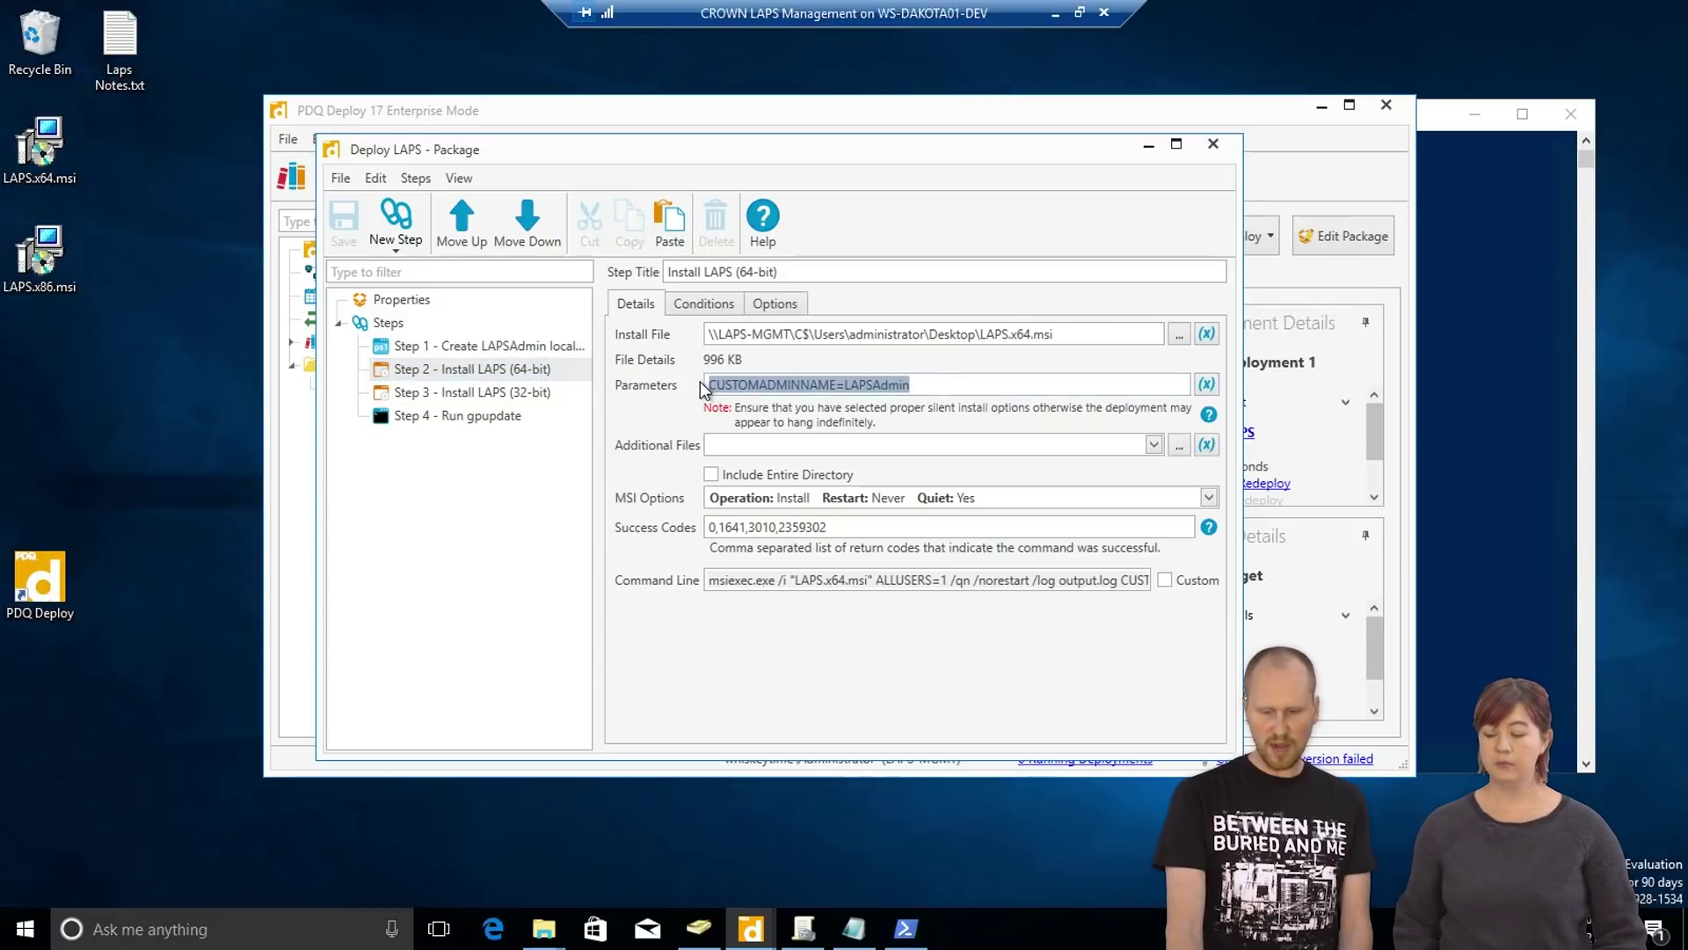
{"action": "left_click", "coordinate": [961, 386]}
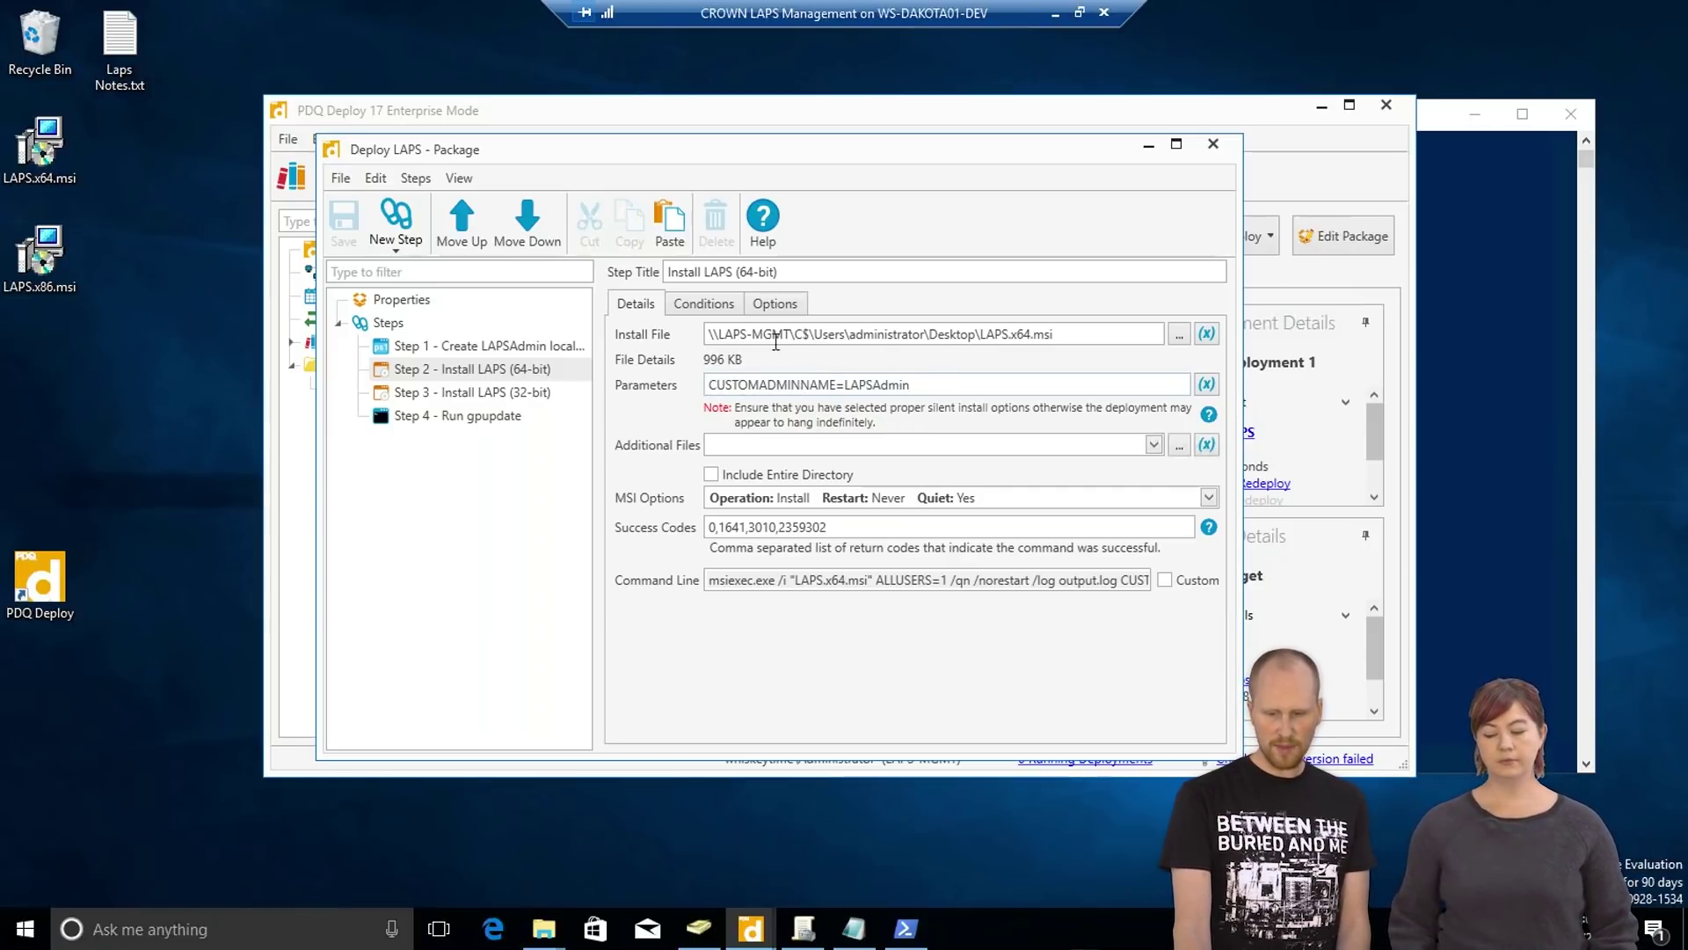
{"action": "left_click", "coordinate": [713, 306]}
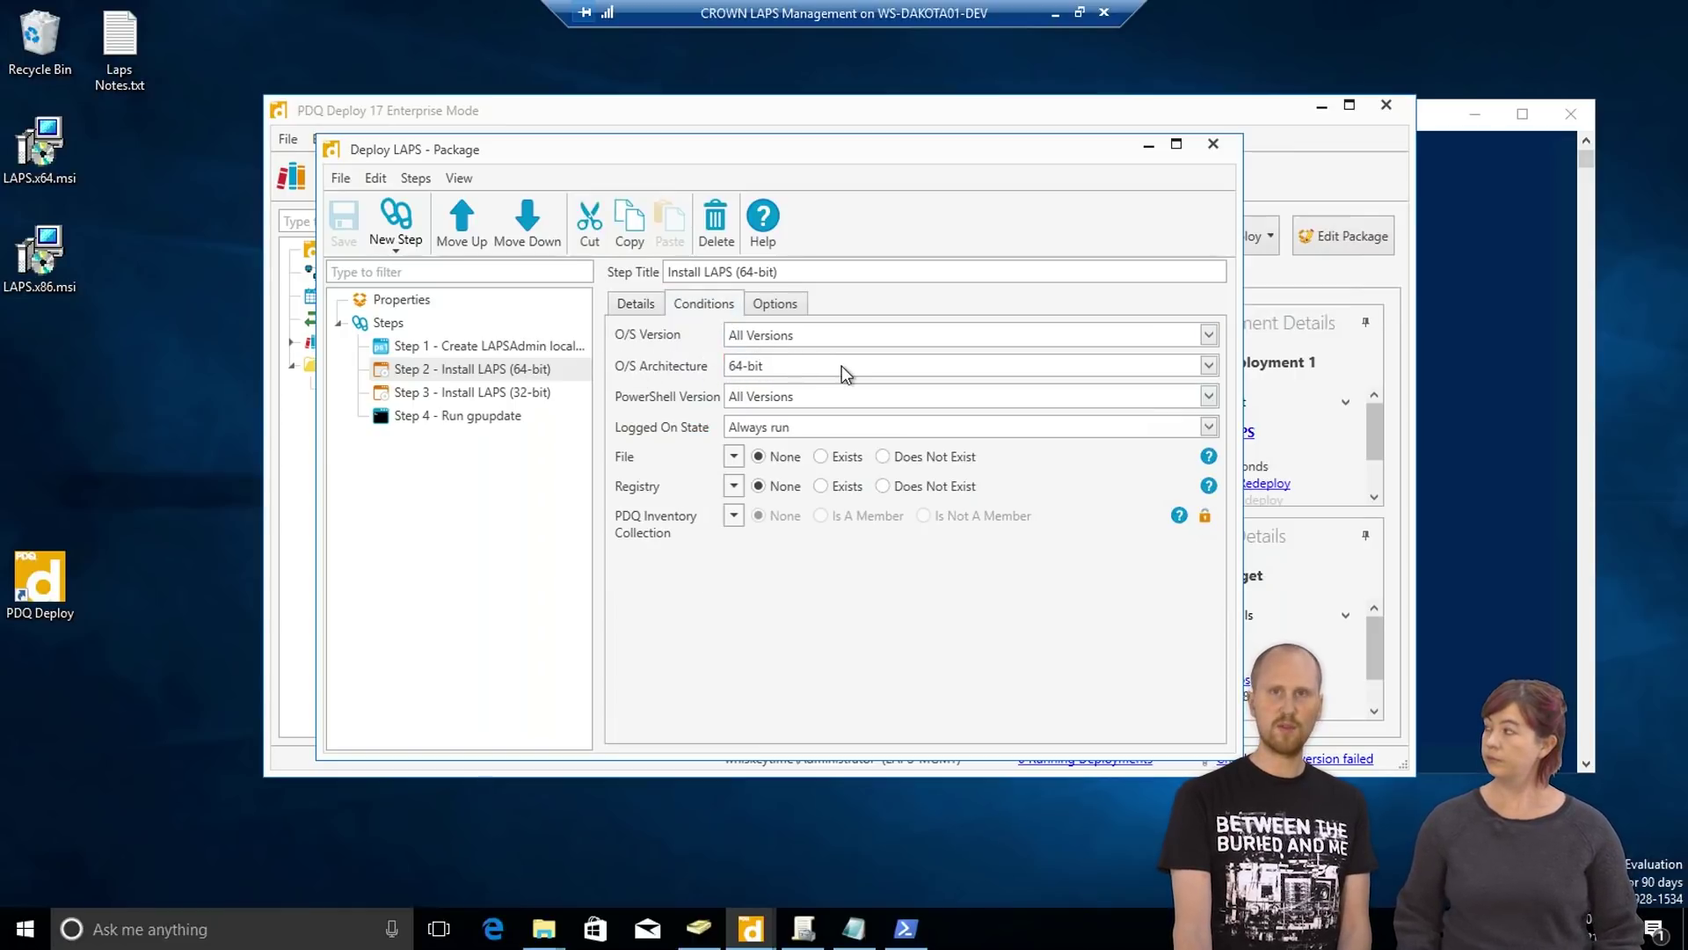
{"action": "left_click", "coordinate": [484, 400]}
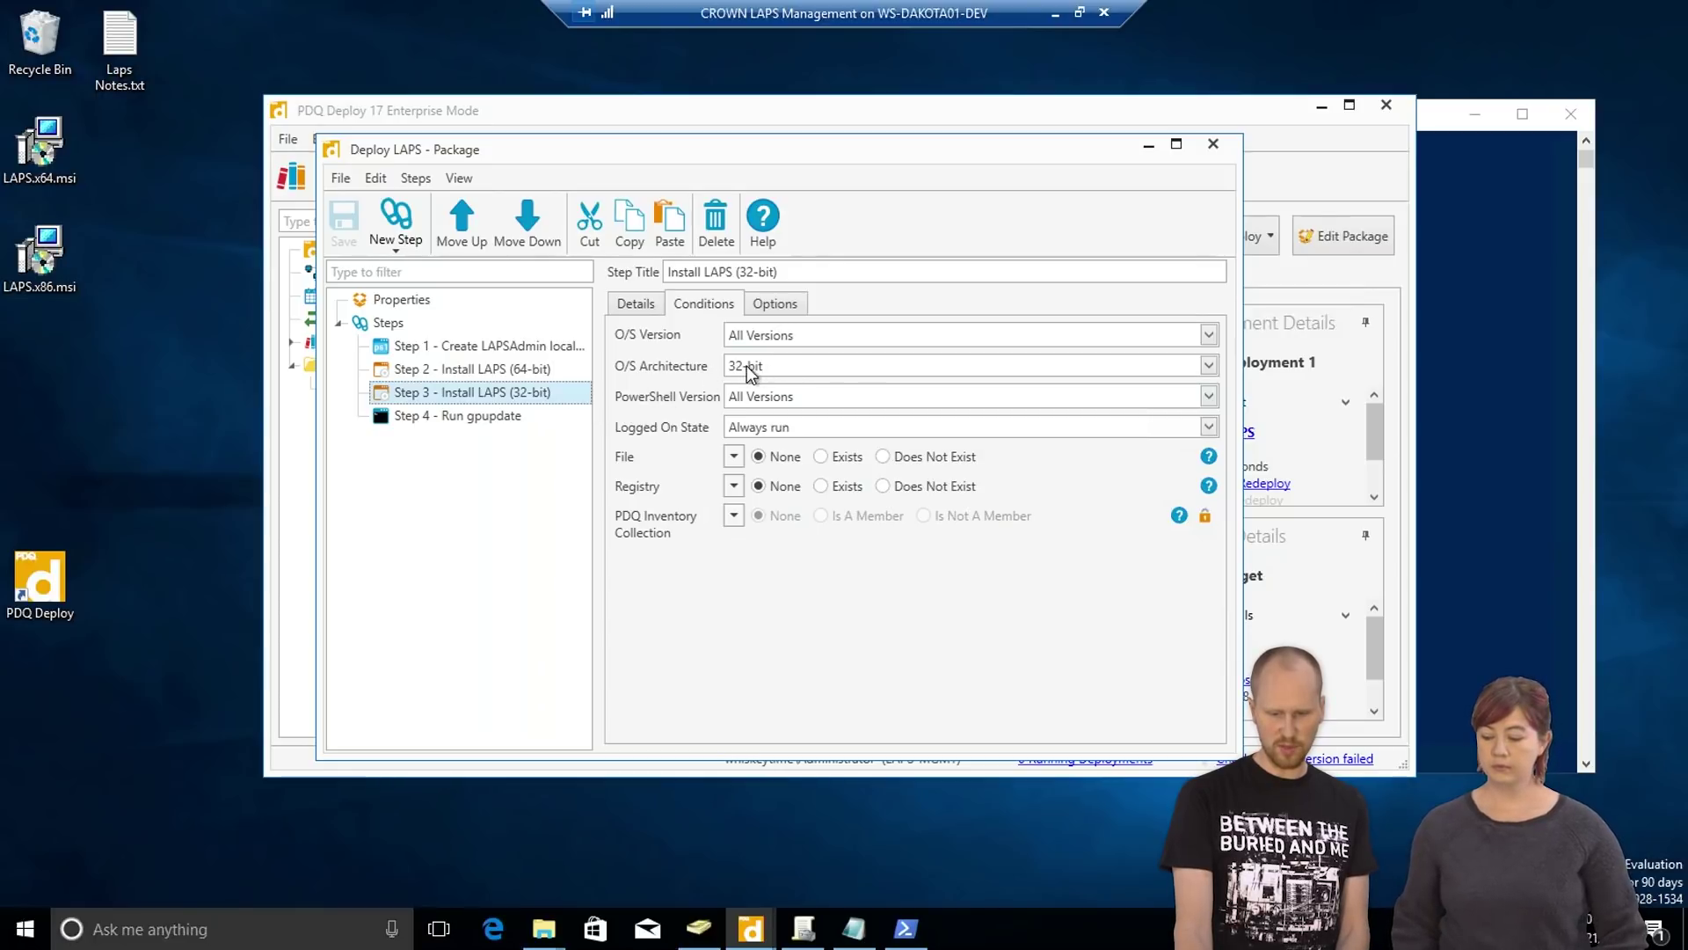
{"action": "left_click", "coordinate": [636, 304]}
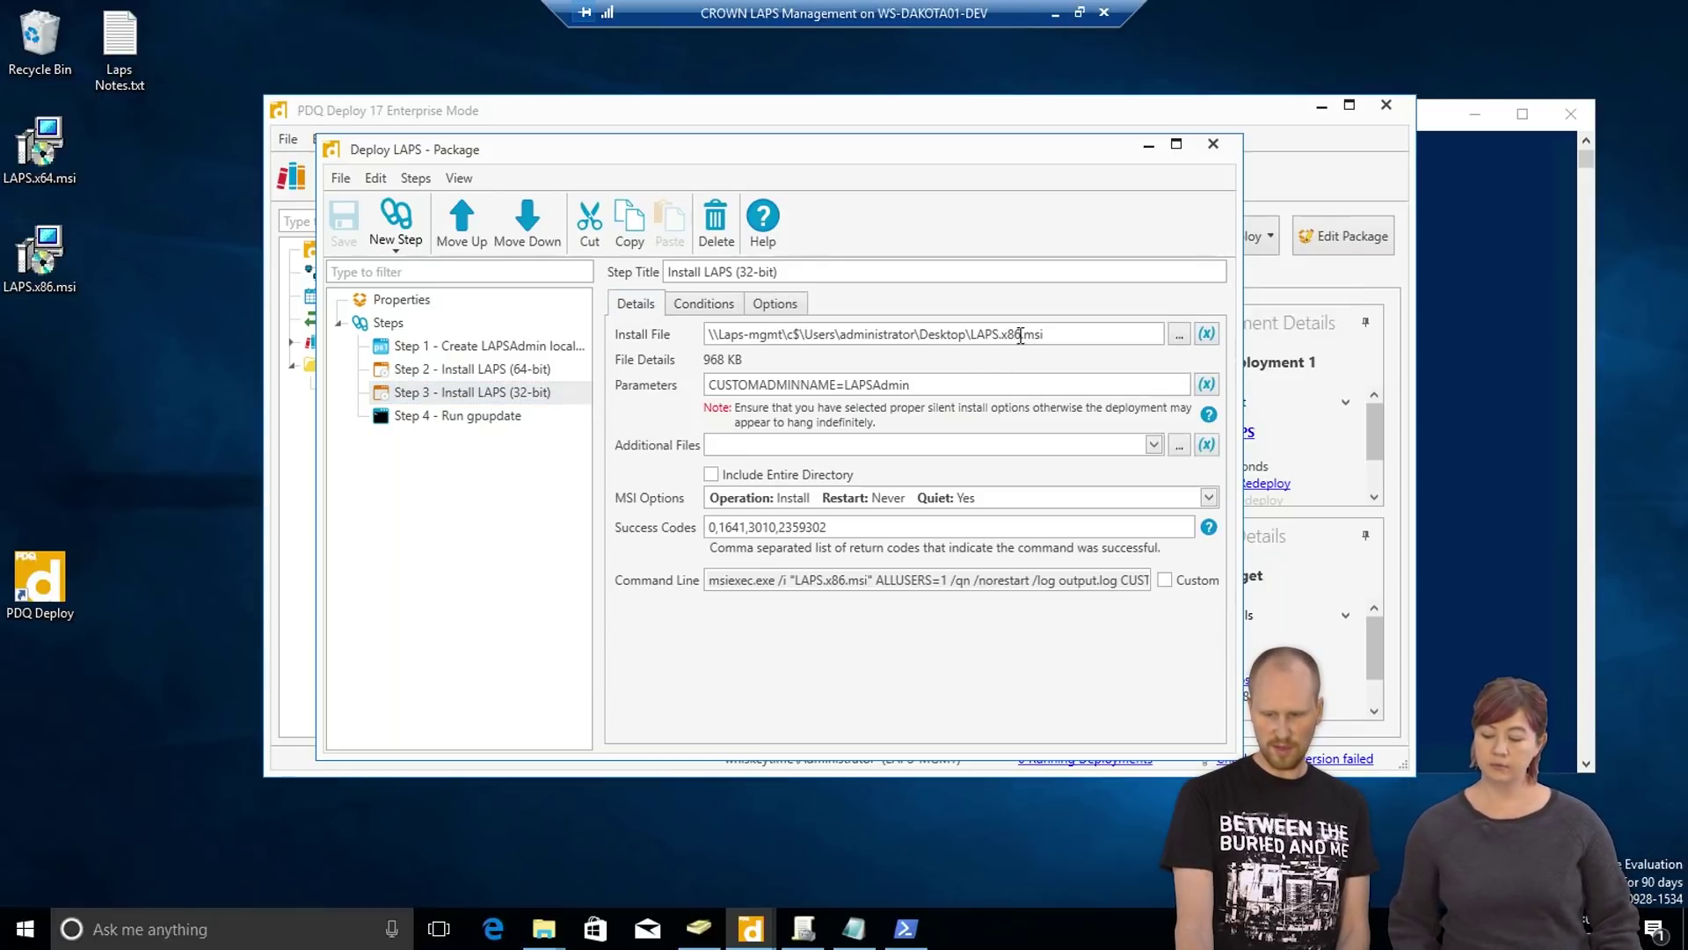
{"action": "left_click", "coordinate": [455, 417]}
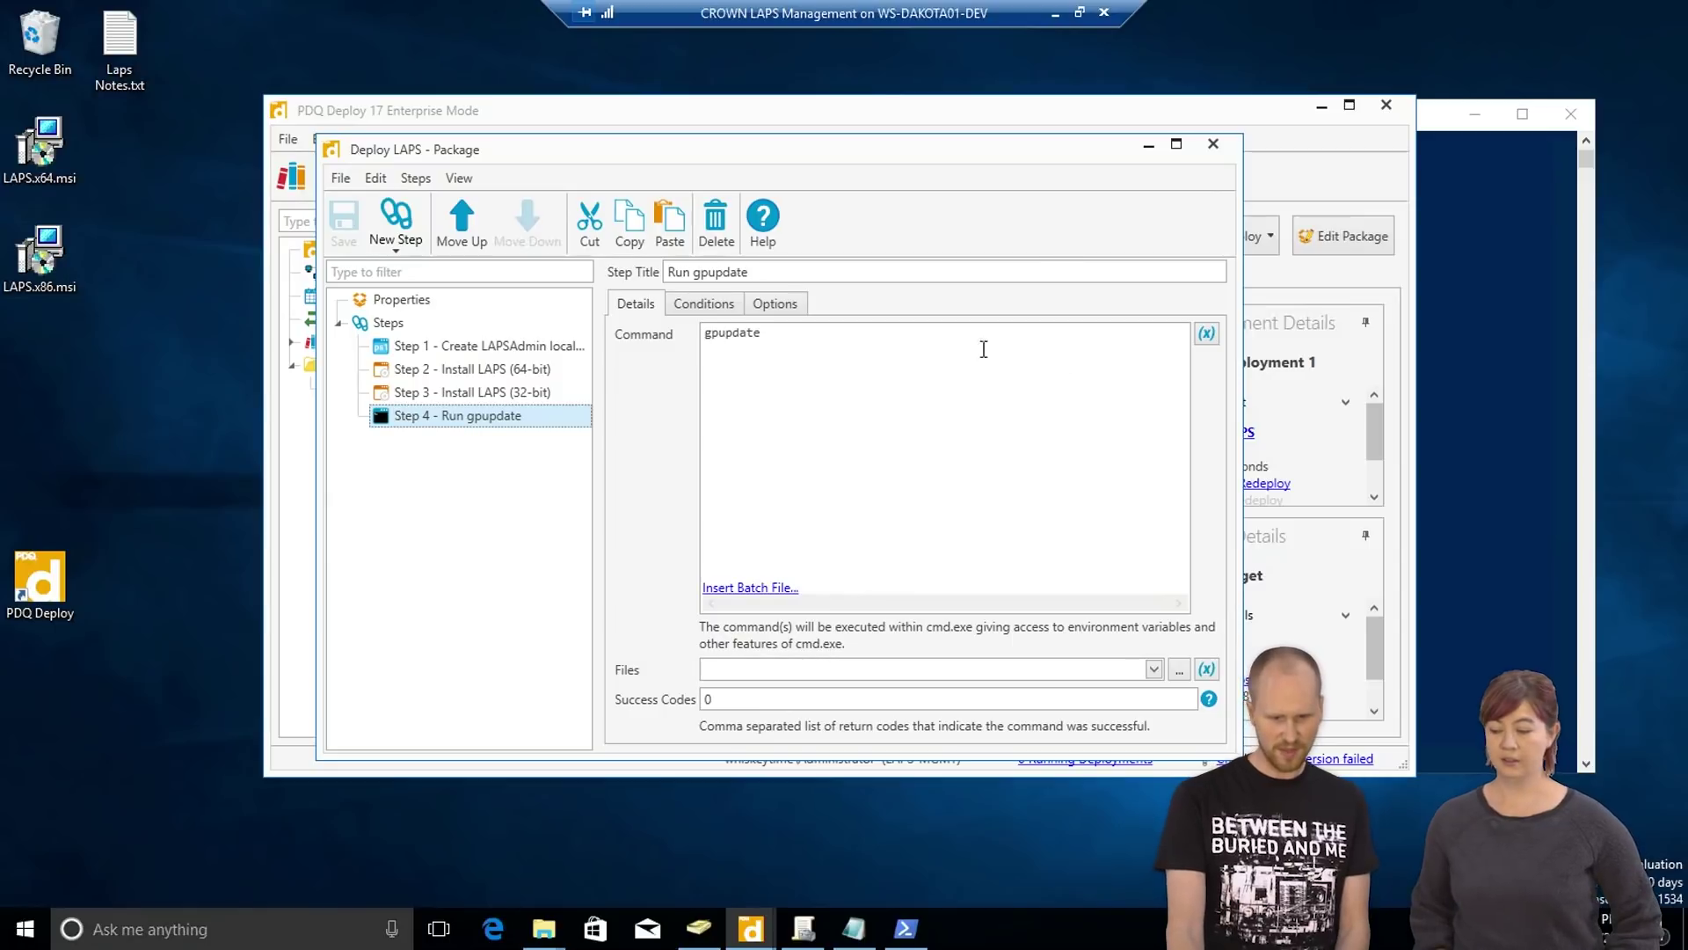
{"action": "key", "text": "alt+F4"}
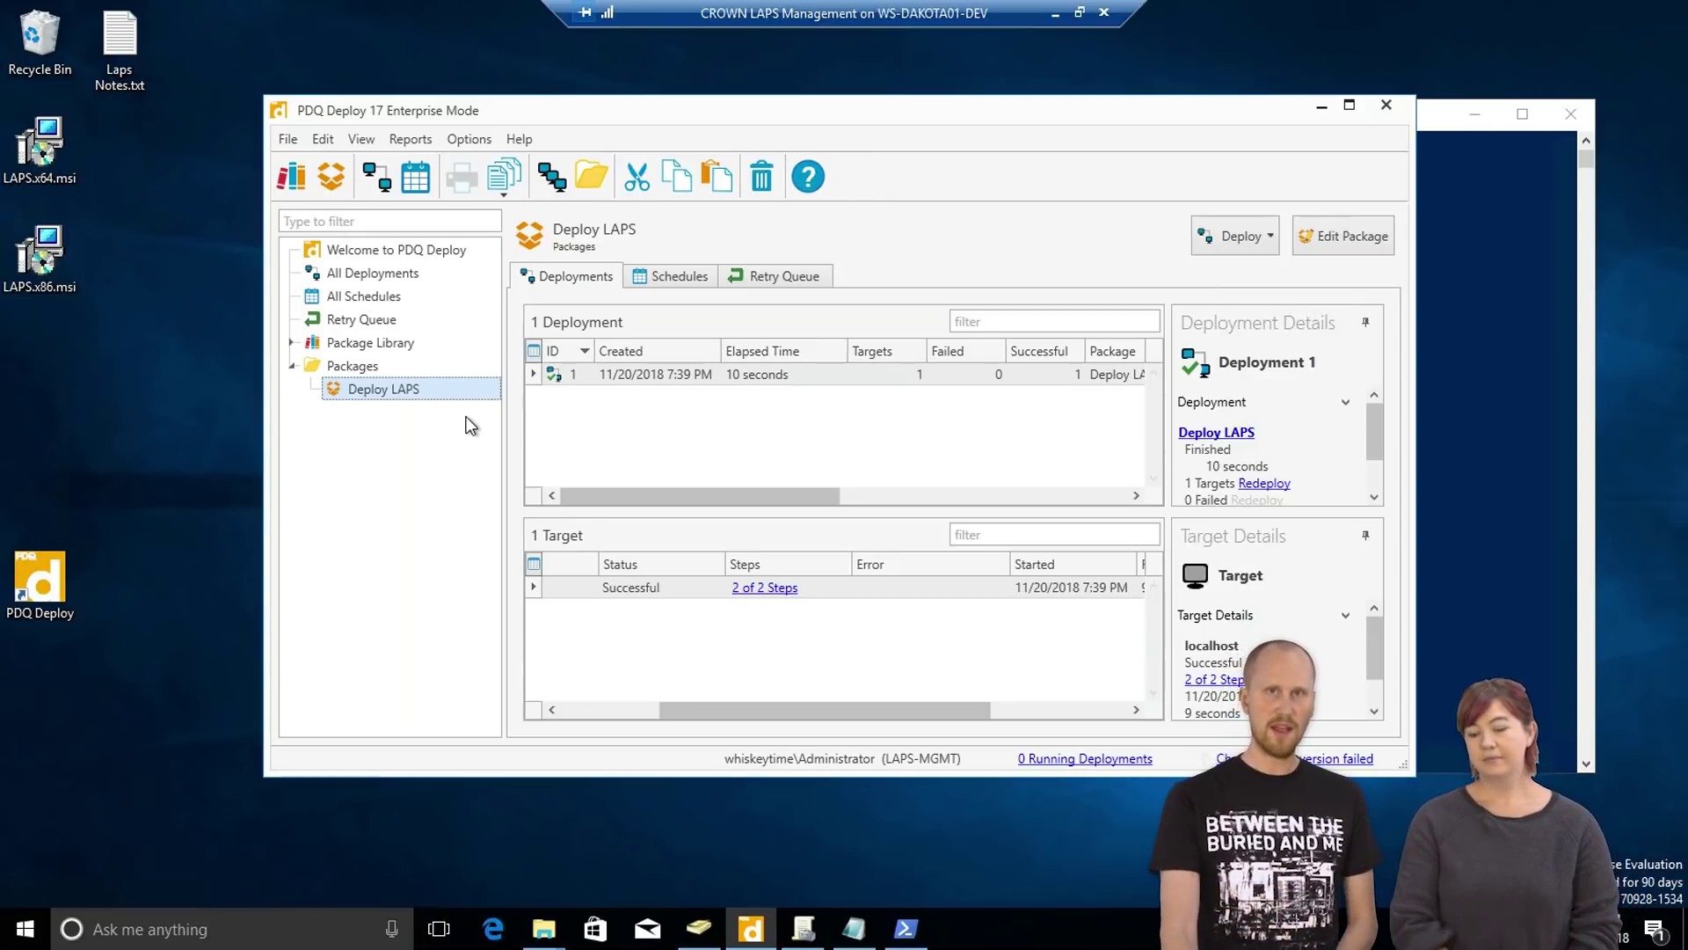
Step: Launch LAPS UI from the Start menu and move its window toward the screen centre
{"action": "left_click", "coordinate": [27, 930]}
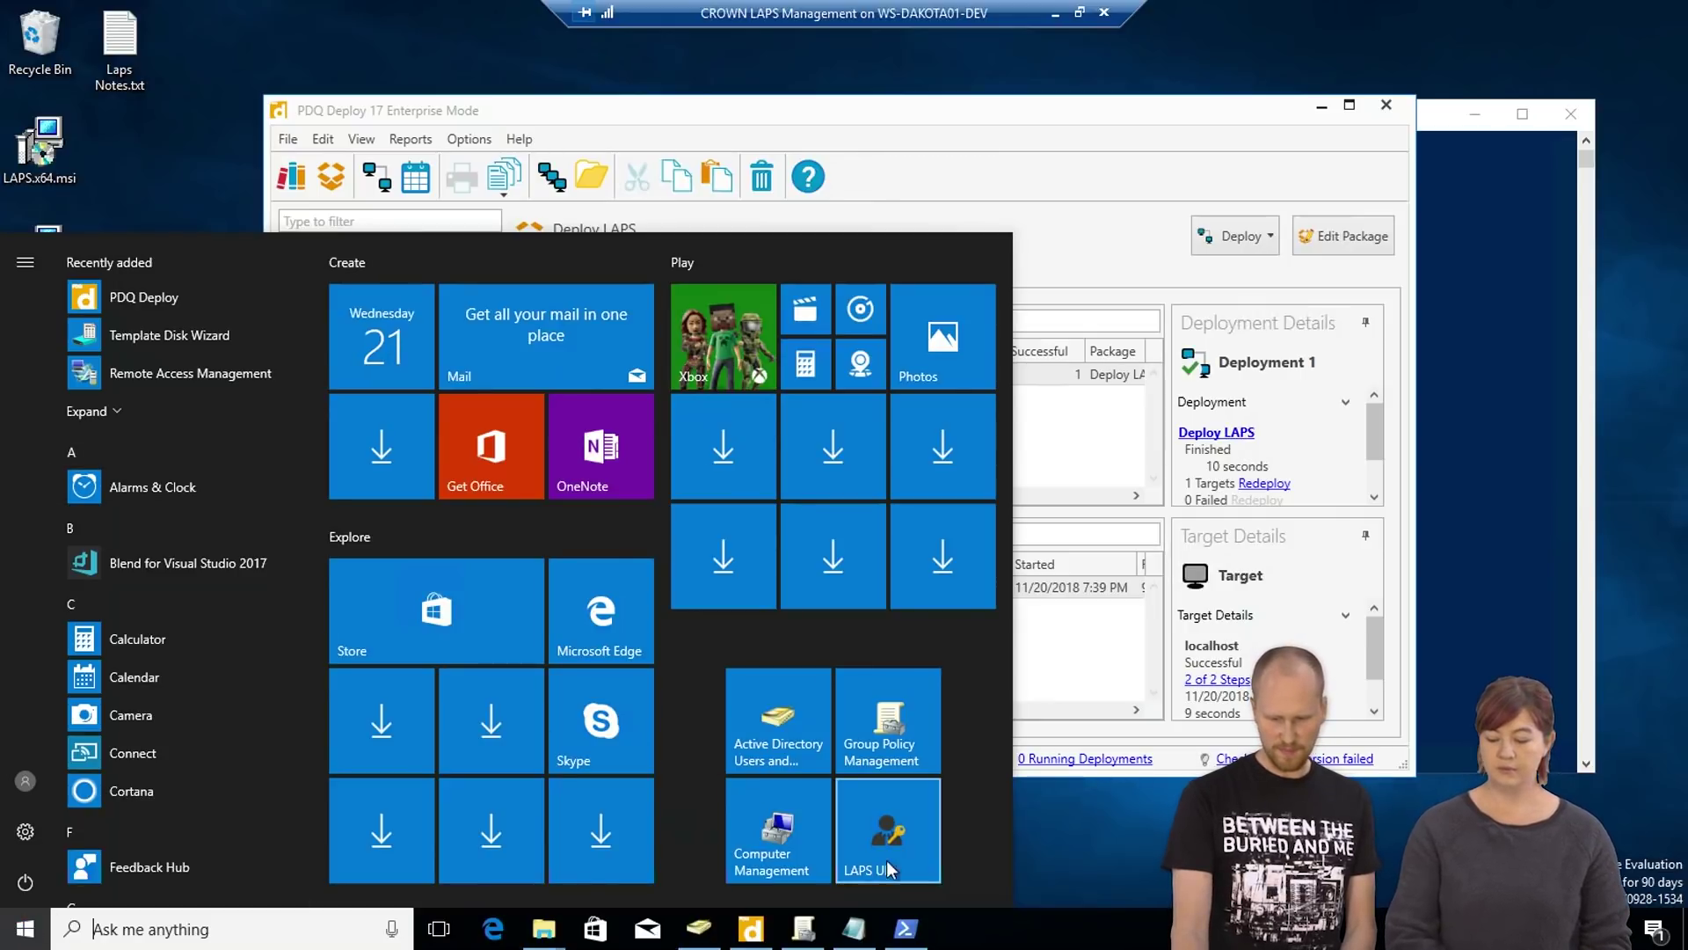
{"action": "left_click", "coordinate": [893, 836]}
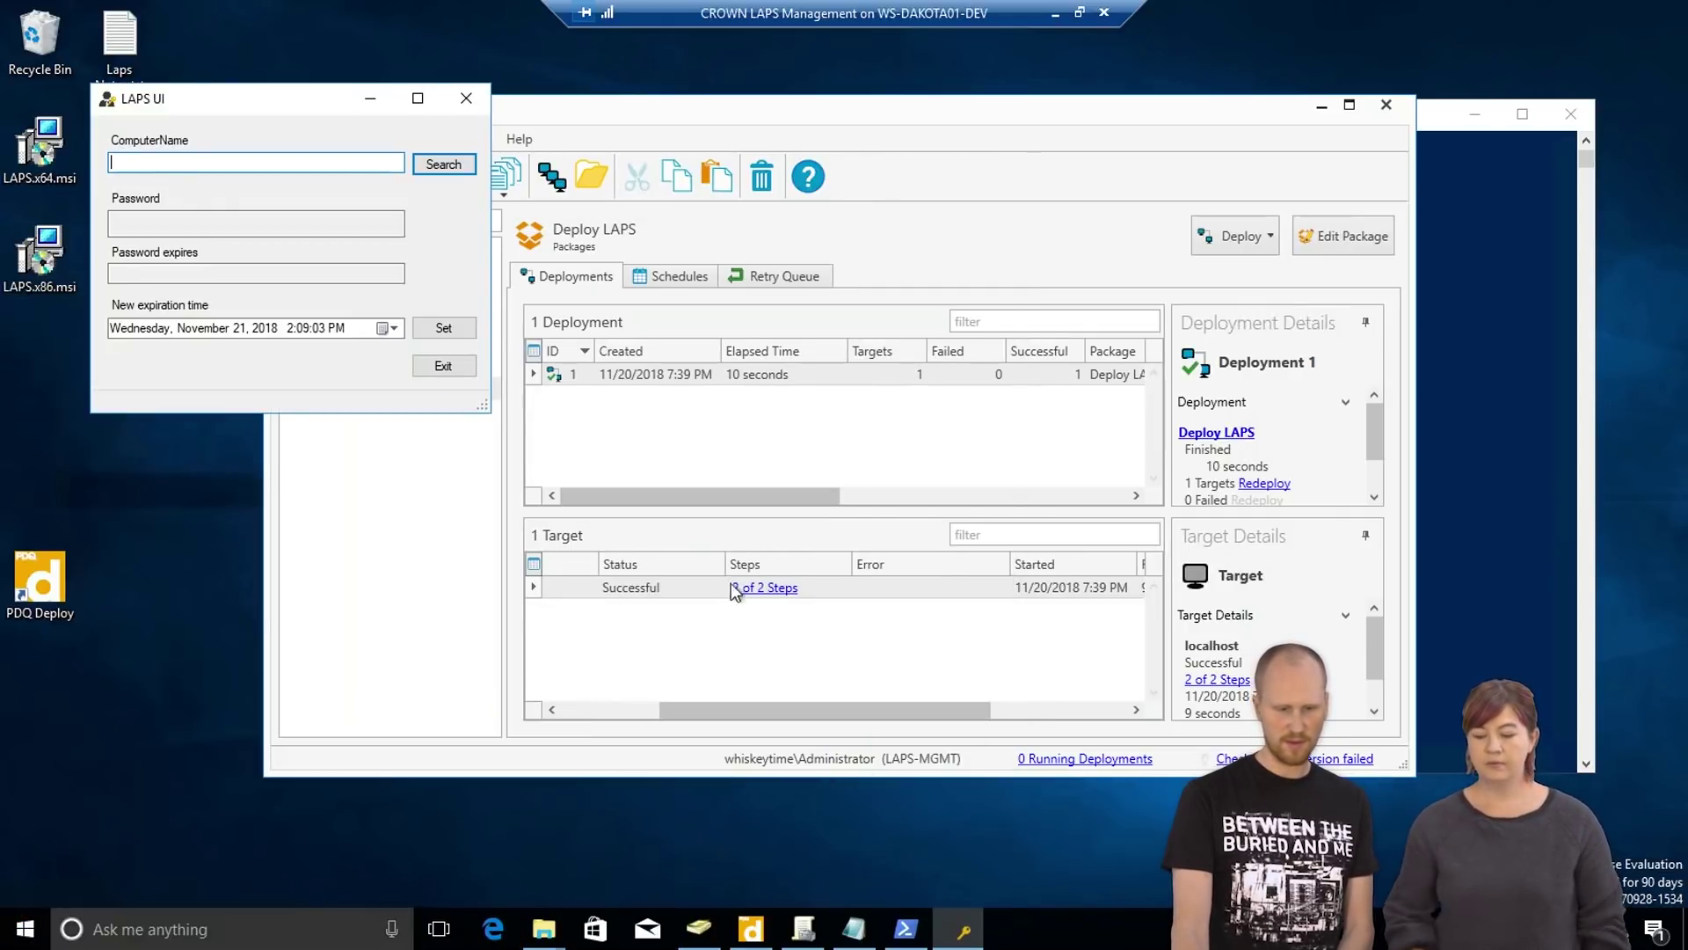
{"action": "left_click_drag", "start_coordinate": [187, 98], "coordinate": [370, 155]}
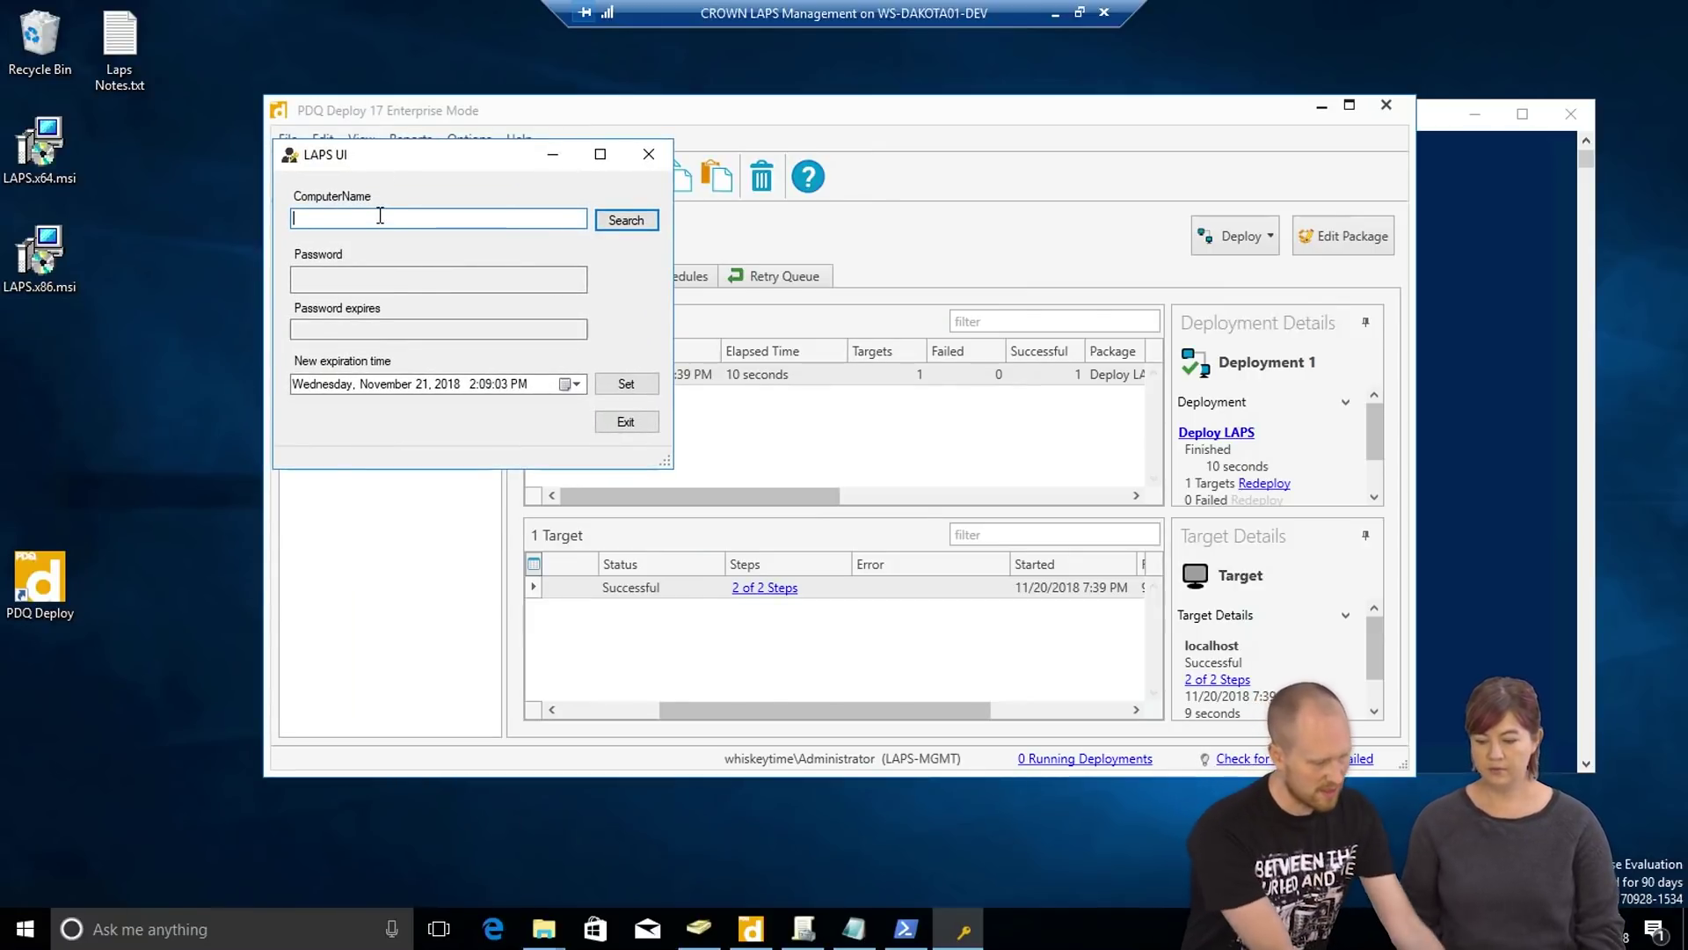
Step: Retrieve laps-mgmt's managed admin password, which expires 12/20/2018 12:40:48 PM
{"action": "type", "text": "laps-mgmt"}
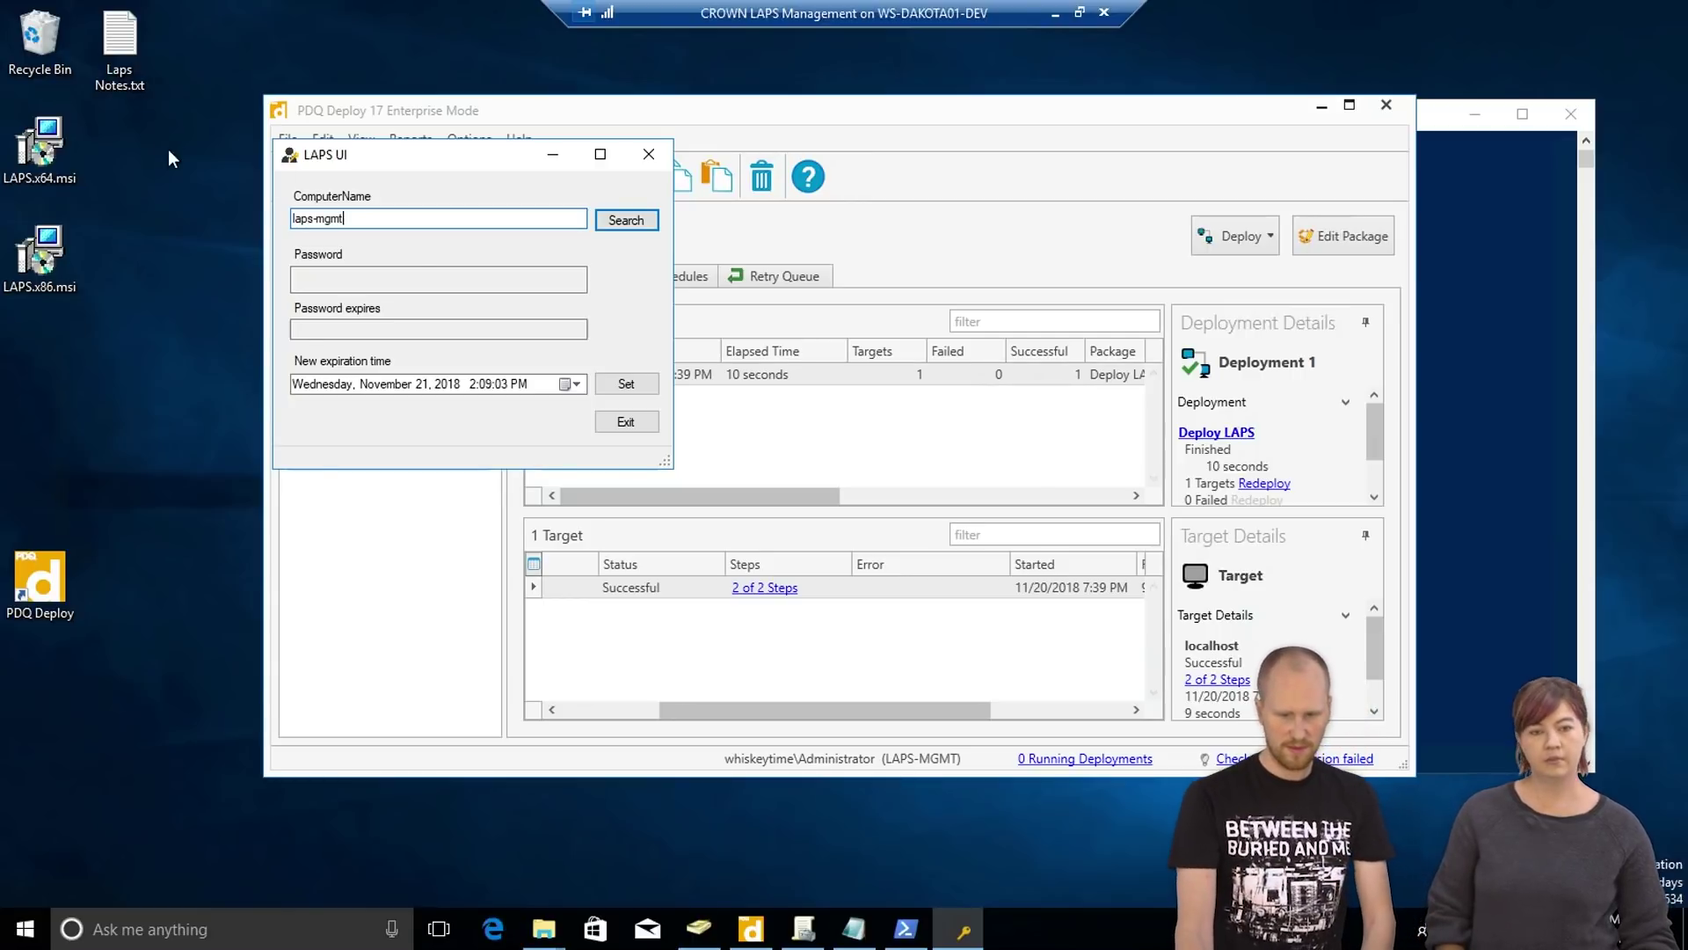
{"action": "left_click", "coordinate": [648, 220]}
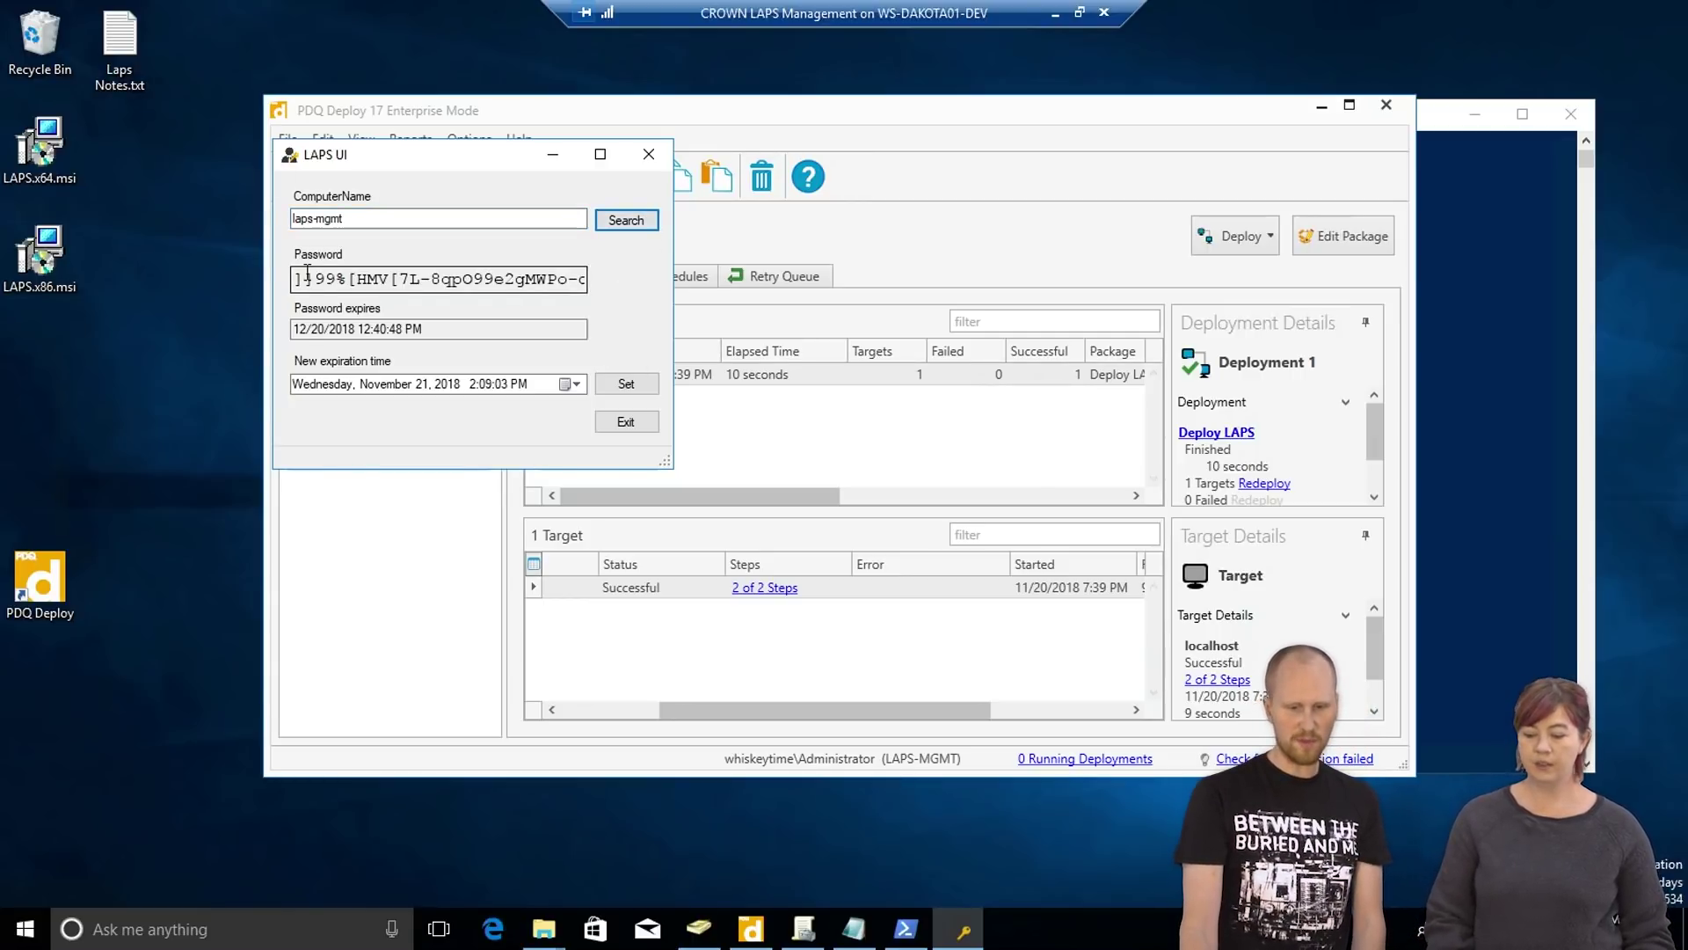
{"action": "left_click_drag", "start_coordinate": [295, 279], "coordinate": [594, 283]}
{"action": "left_click", "coordinate": [565, 279]}
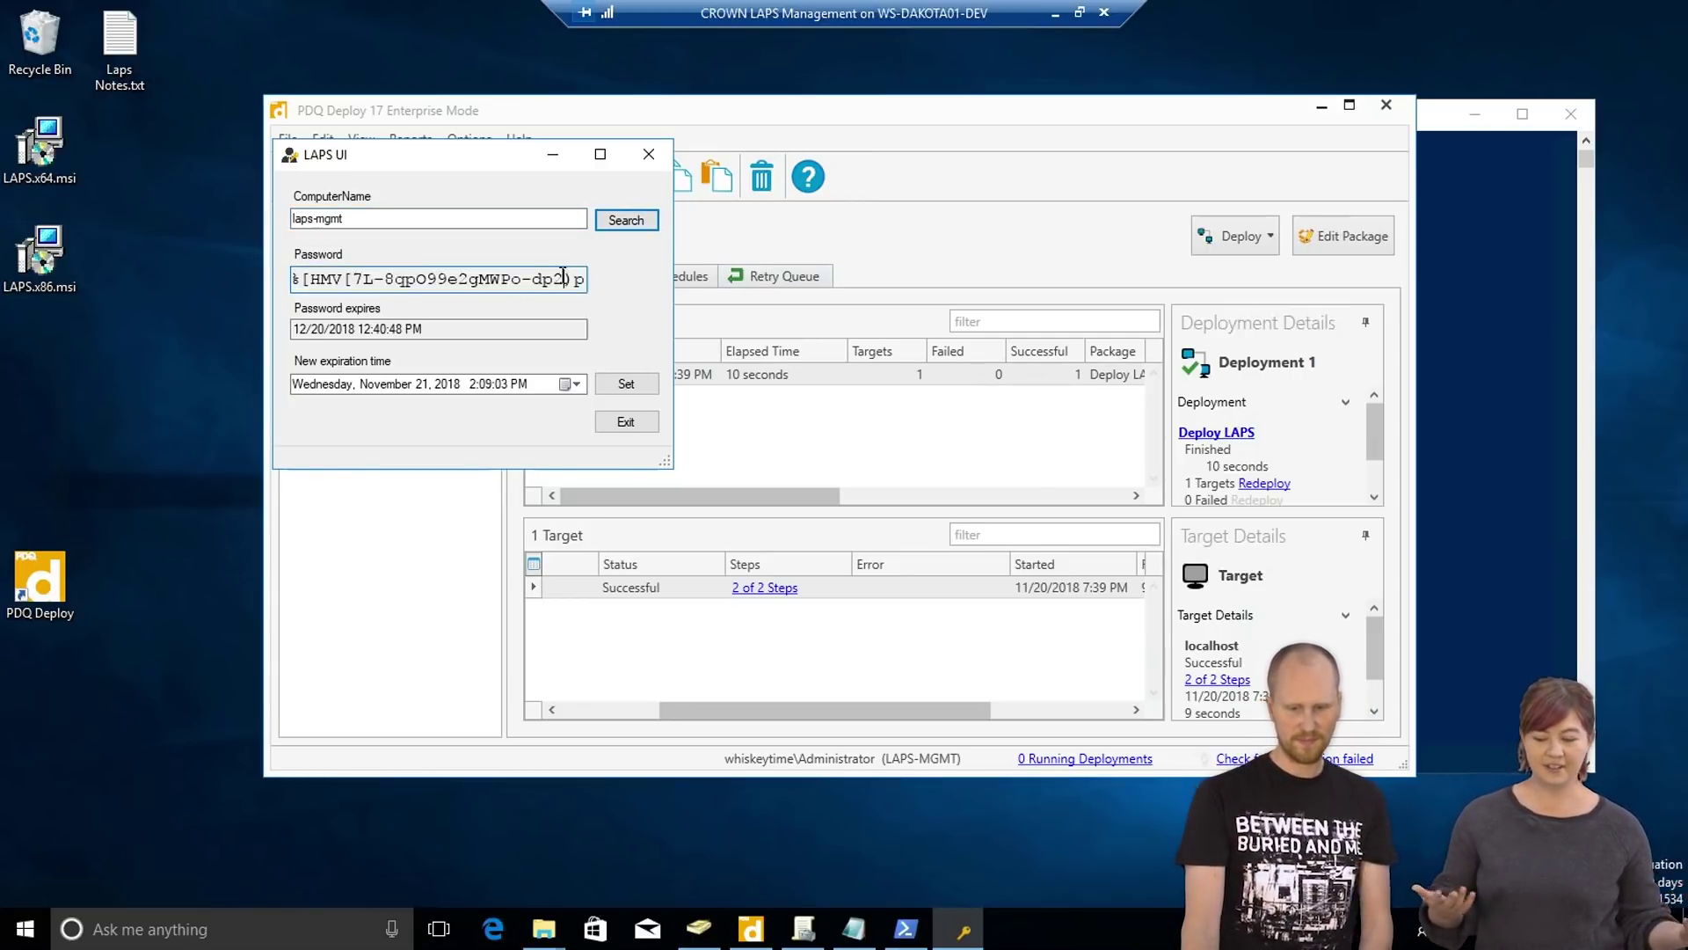